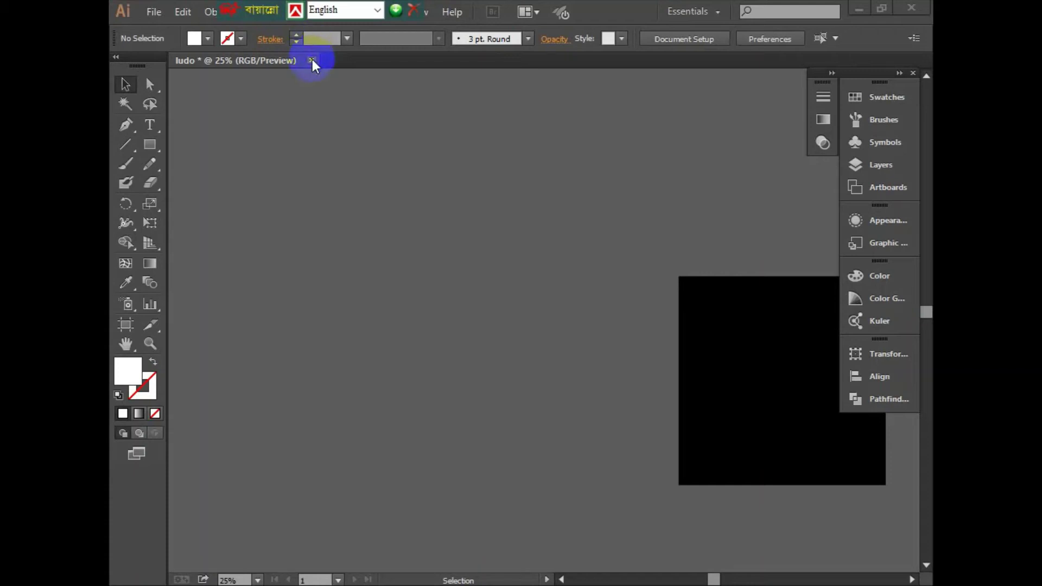
- Close the old ludo document without saving and start a new document
{"action": "left_click", "coordinate": [313, 61]}
{"action": "left_click", "coordinate": [587, 320]}
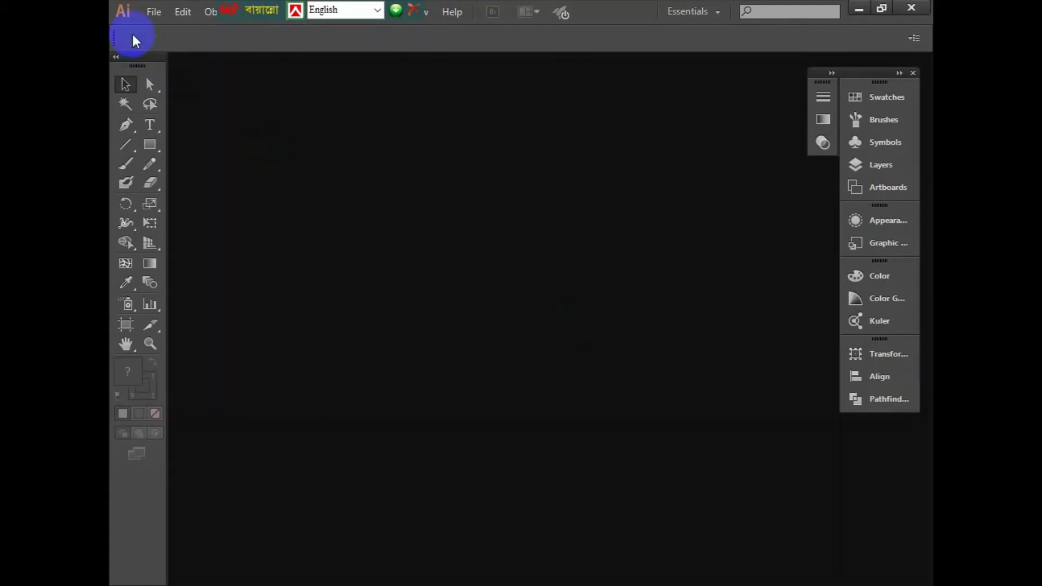
{"action": "left_click", "coordinate": [146, 9]}
{"action": "left_click", "coordinate": [170, 26]}
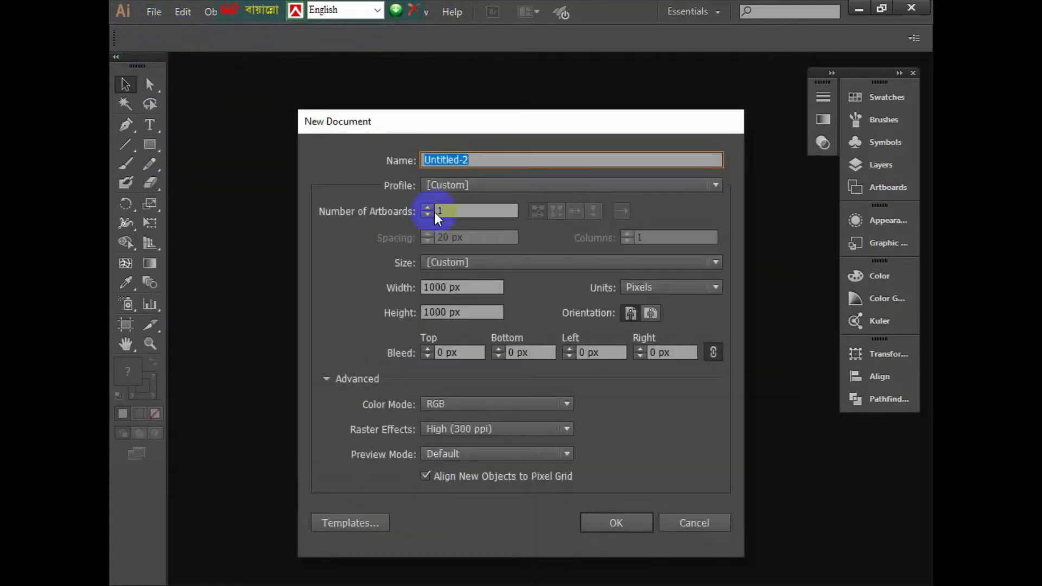
- Create a document named ludo at 1000×1000 px, RGB, High 300 ppi
{"action": "type", "text": "l"}
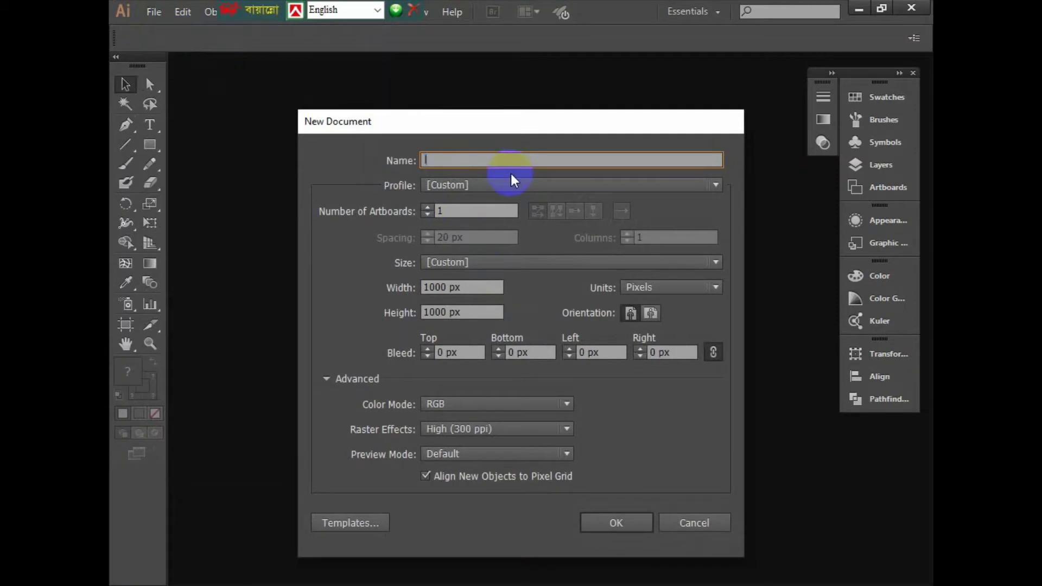
{"action": "type", "text": "udo"}
{"action": "double_click", "coordinate": [471, 287]}
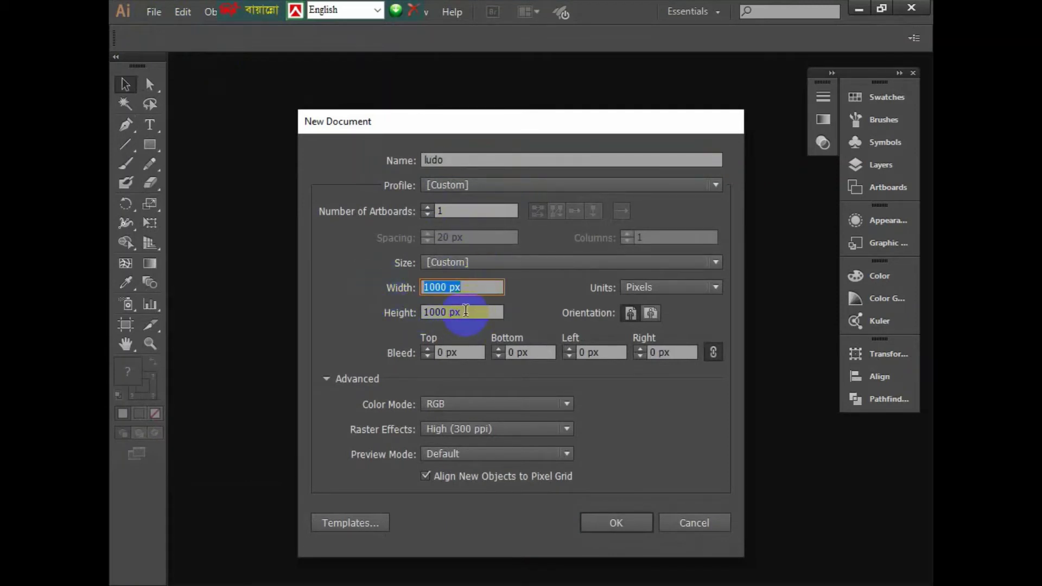
{"action": "key", "text": "Tab"}
{"action": "left_click", "coordinate": [466, 404]}
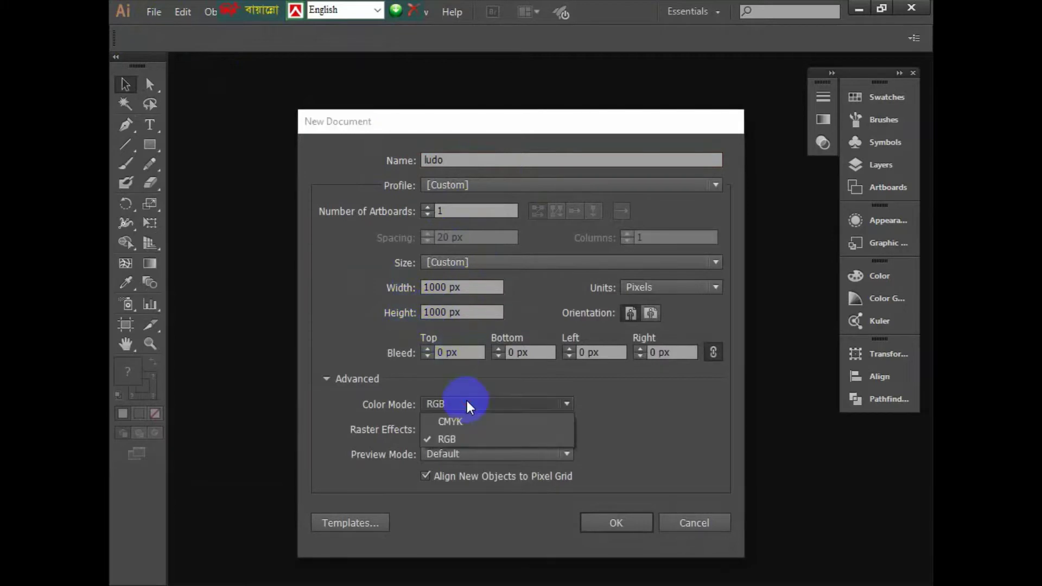
{"action": "left_click", "coordinate": [455, 434]}
{"action": "left_click", "coordinate": [451, 429]}
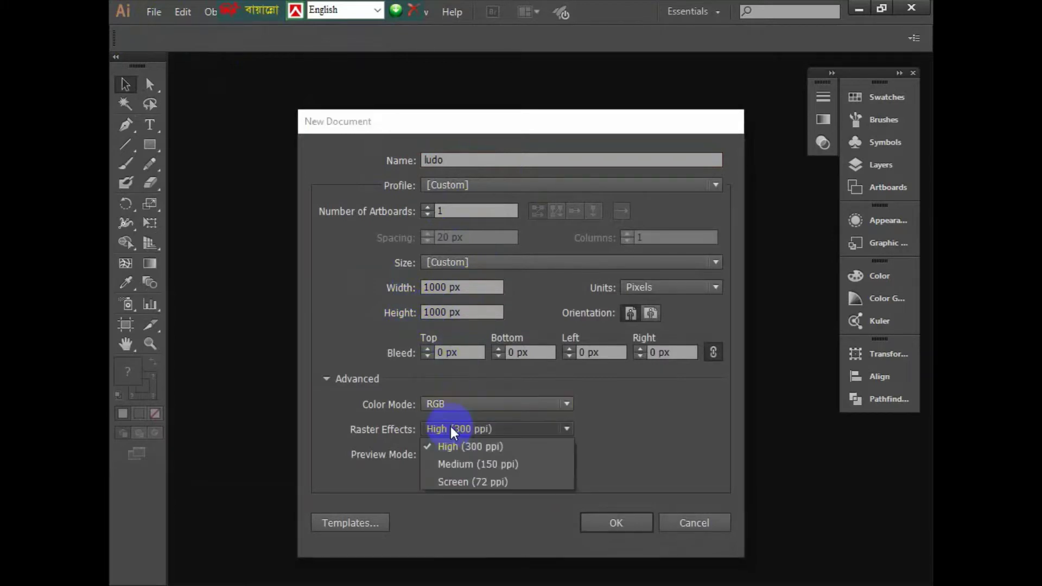
{"action": "left_click", "coordinate": [452, 445]}
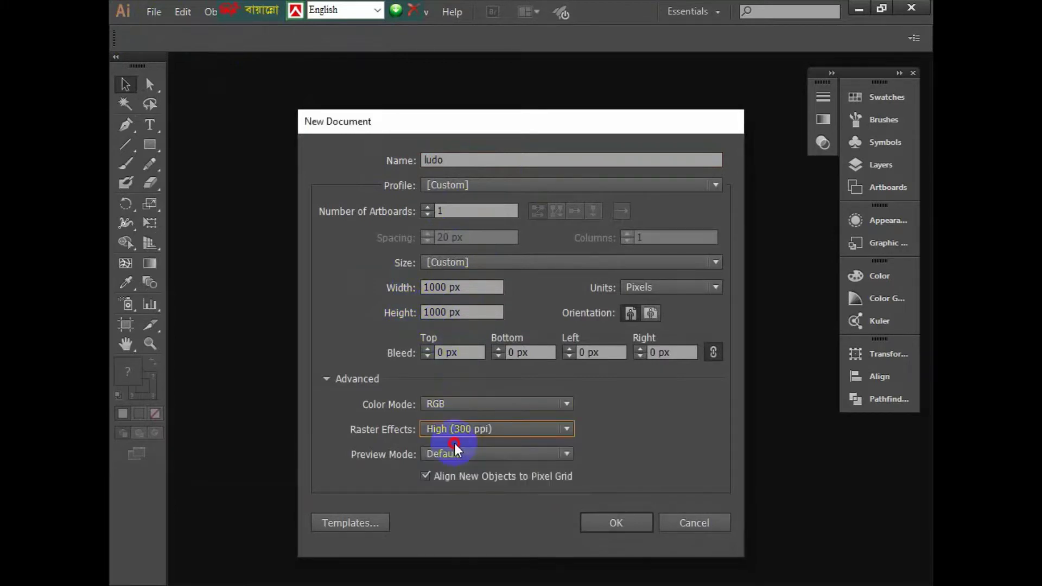
{"action": "left_click", "coordinate": [614, 514]}
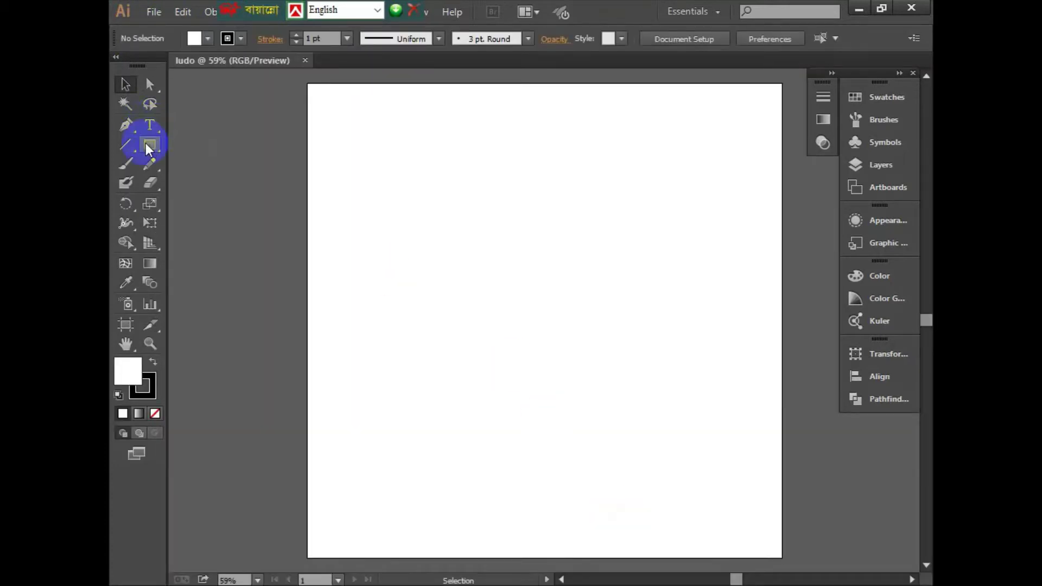
- Draw a rectangle over the whole artboard with black fill and no stroke, then deselect it
{"action": "left_click", "coordinate": [145, 142]}
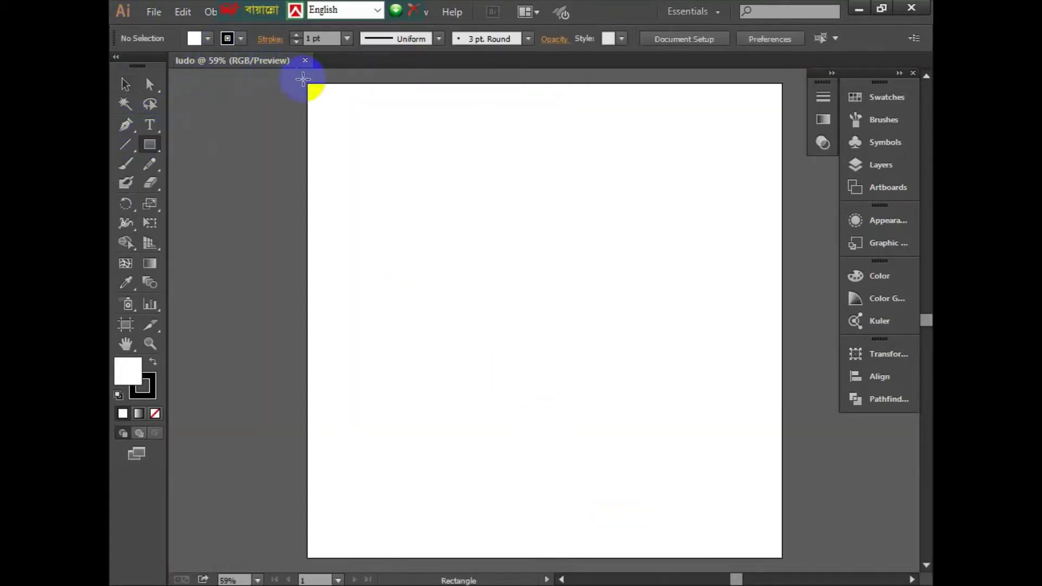
{"action": "left_click_drag", "start_coordinate": [303, 79], "coordinate": [789, 566]}
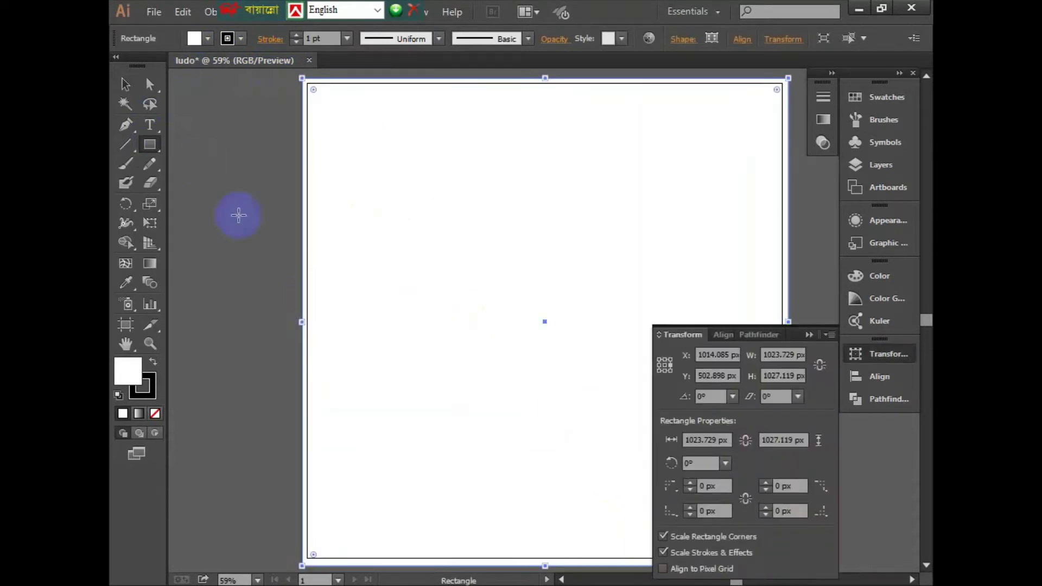
{"action": "left_click", "coordinate": [191, 37]}
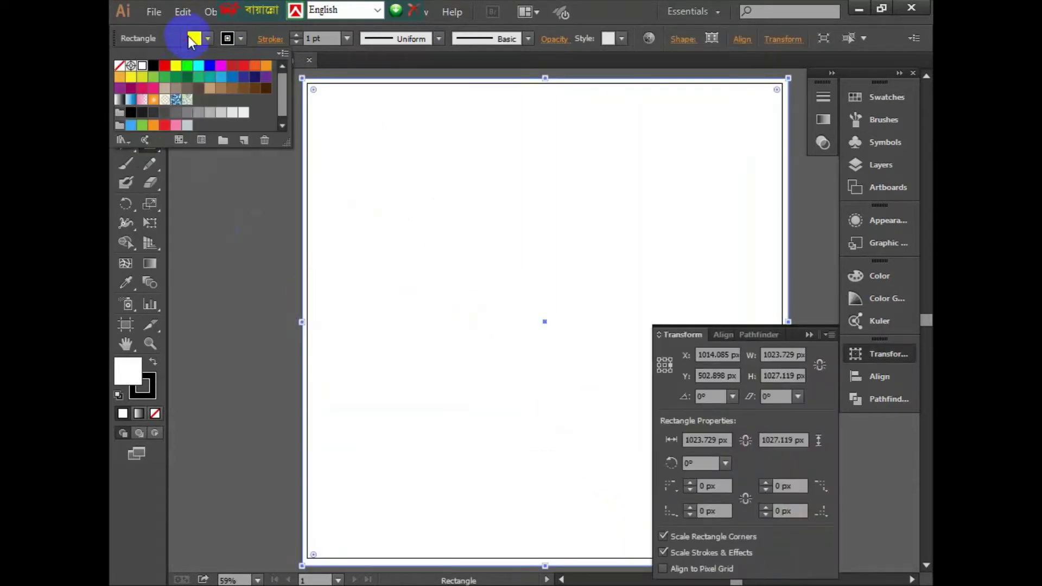
{"action": "left_click", "coordinate": [153, 66]}
{"action": "left_click", "coordinate": [223, 39]}
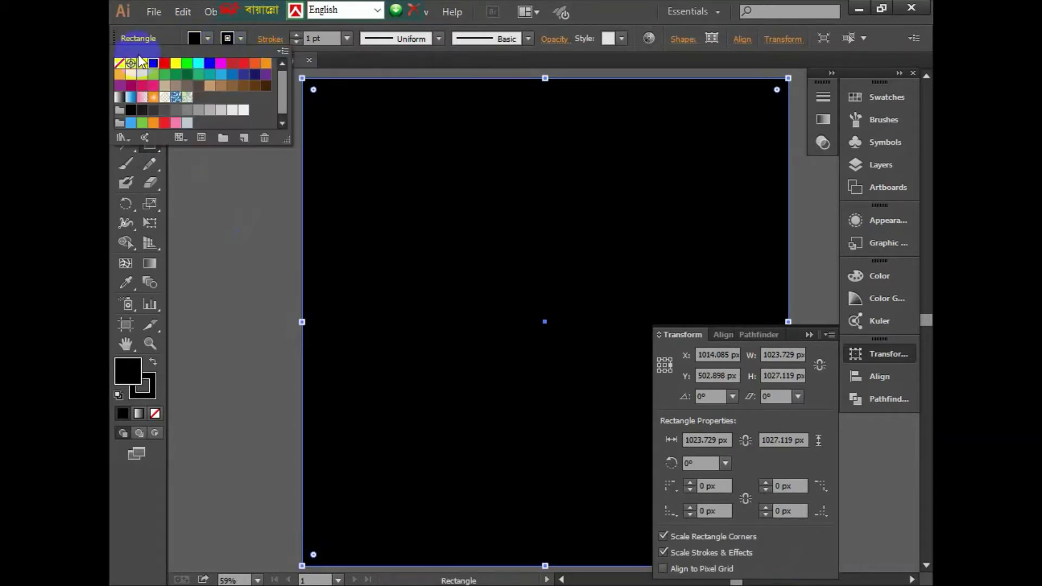
{"action": "left_click", "coordinate": [119, 63]}
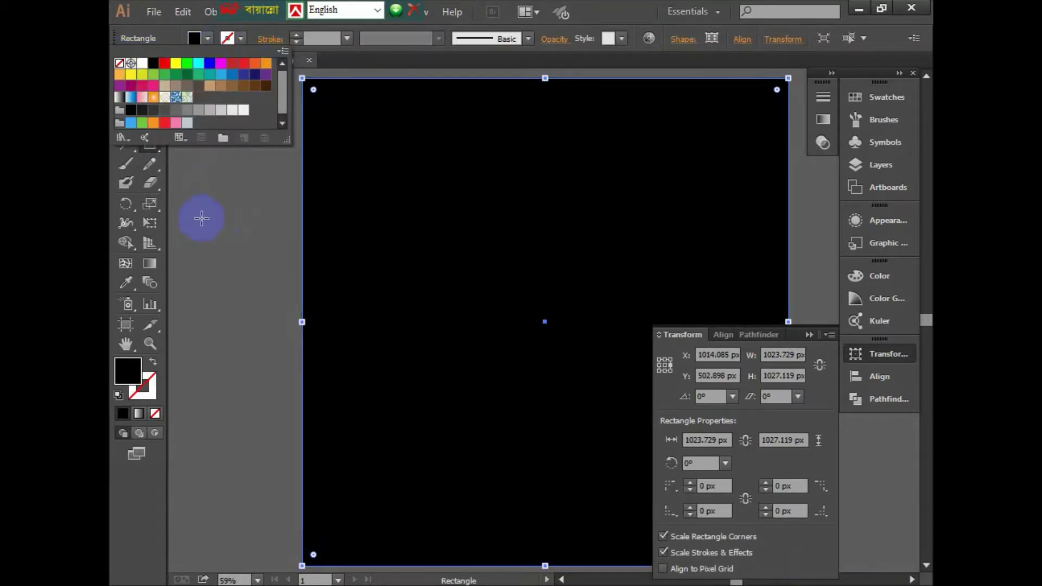
{"action": "left_click", "coordinate": [196, 201]}
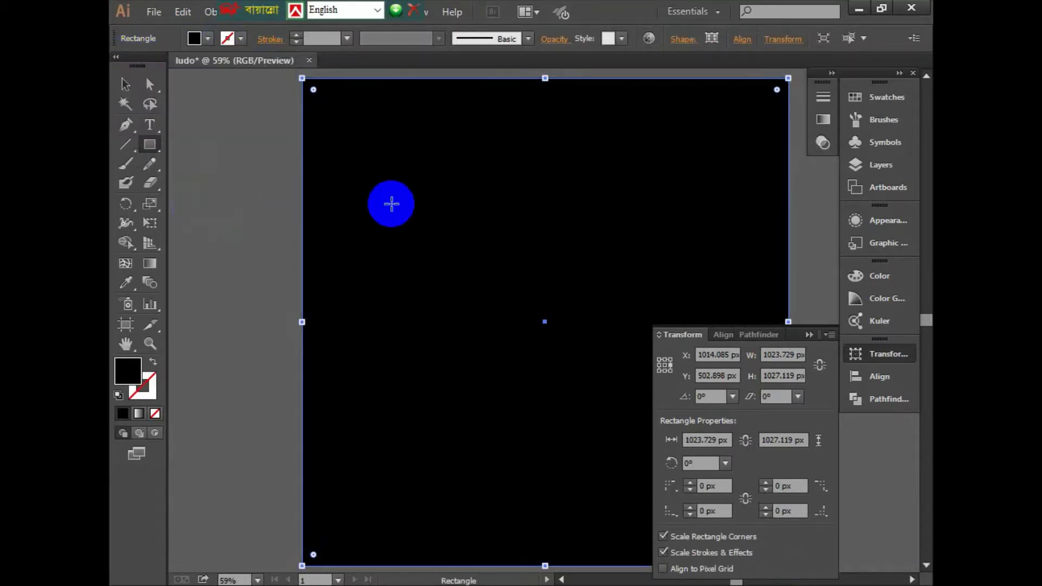
{"action": "left_click", "coordinate": [807, 335]}
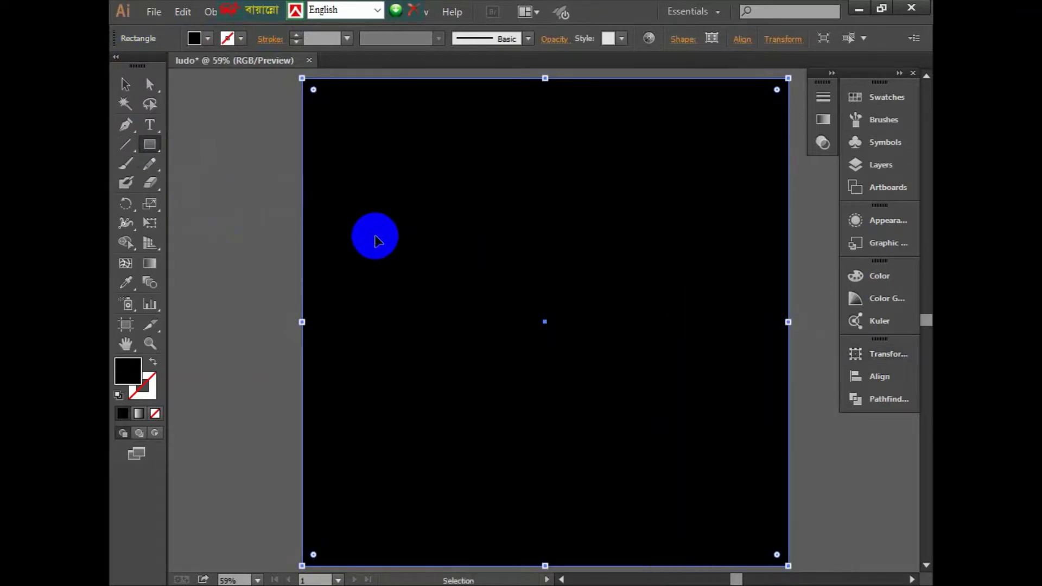
{"action": "key", "text": "ctrl+shift+a"}
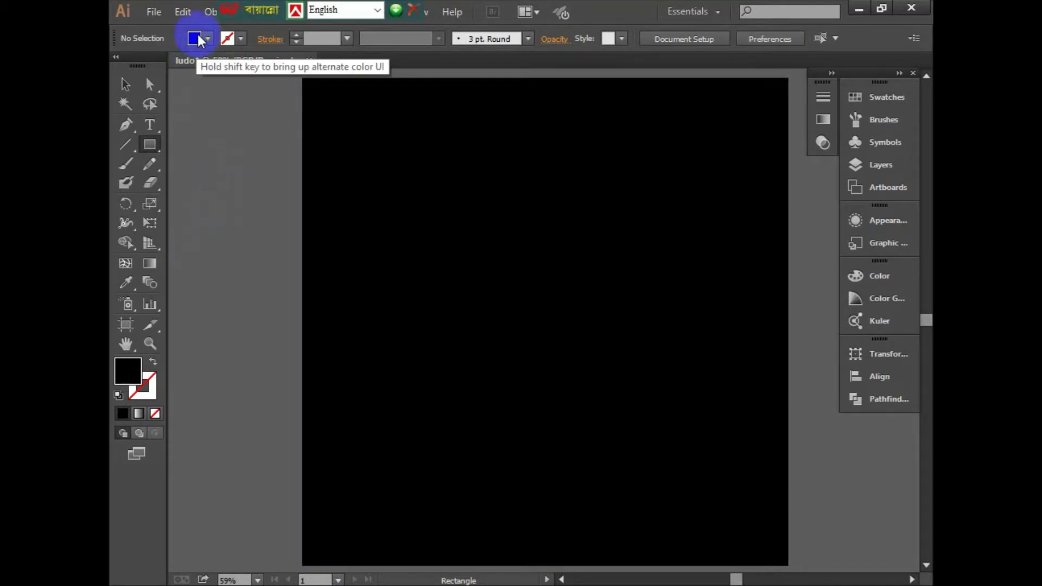
- Set the fill colour to white
{"action": "left_click", "coordinate": [125, 84]}
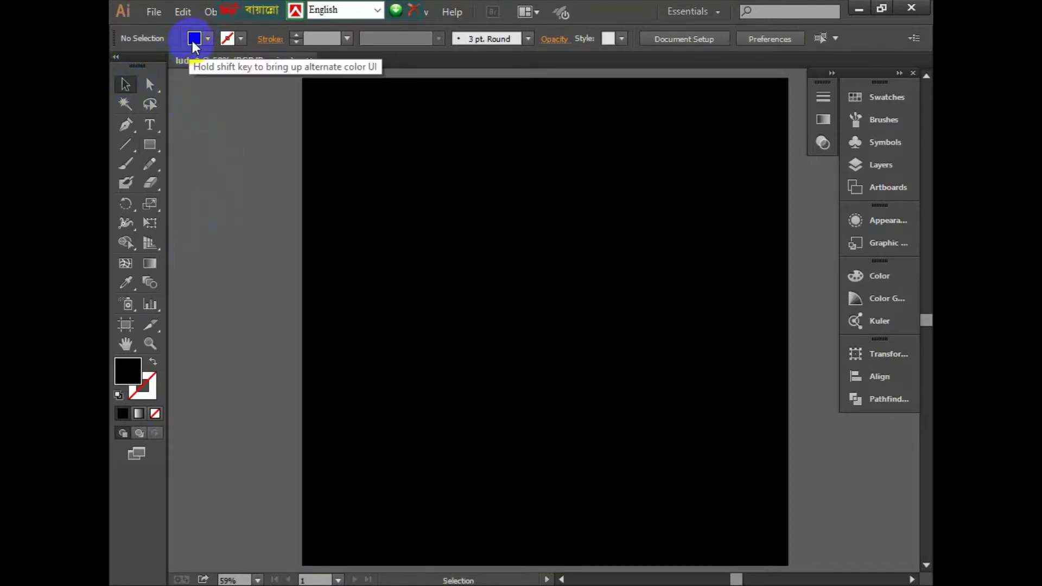
{"action": "left_click", "coordinate": [193, 39]}
{"action": "left_click", "coordinate": [141, 64]}
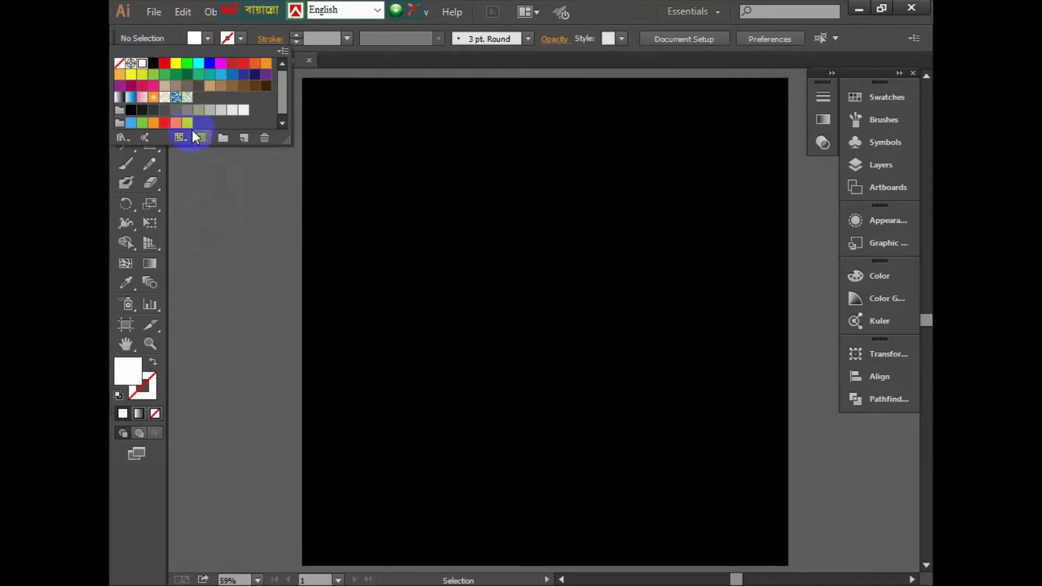
{"action": "left_click", "coordinate": [207, 188]}
- Draw a small white square at the board's top-left corner
{"action": "left_click", "coordinate": [150, 145]}
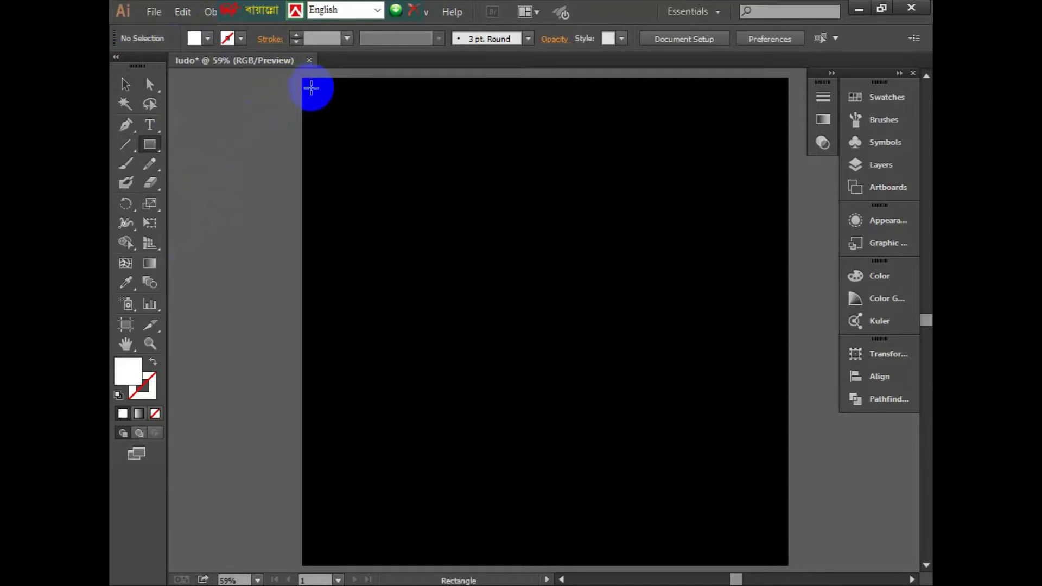
{"action": "left_click_drag", "start_coordinate": [311, 88], "coordinate": [350, 118]}
{"action": "left_click", "coordinate": [126, 84]}
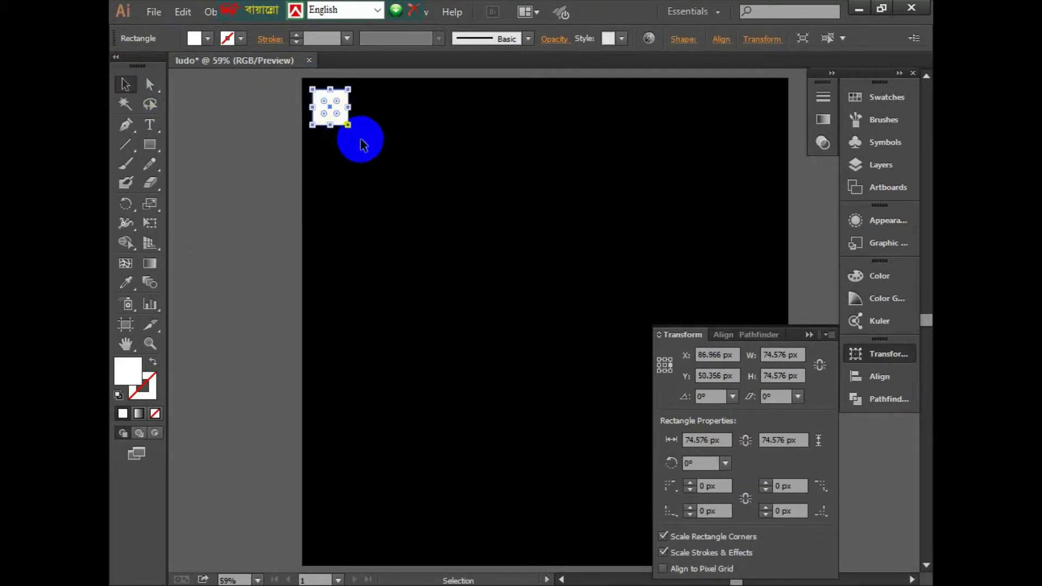
- Duplicate the square directly to its right so the two squares adjoin
{"action": "key", "text": "ctrl+1"}
{"action": "scroll", "coordinate": [348, 117], "scroll_direction": "up", "scroll_amount": 3, "text": "alt"}
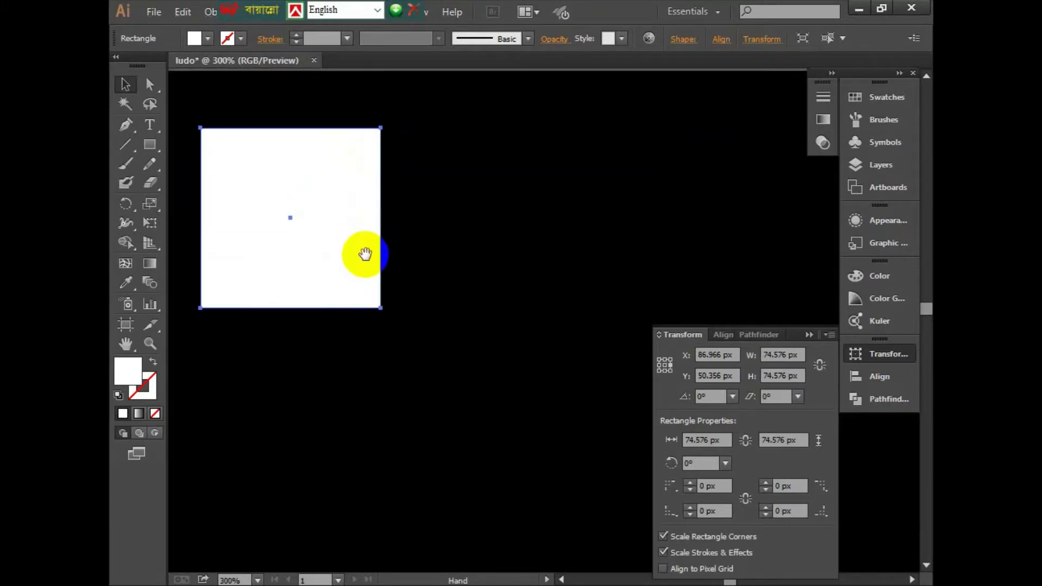
{"action": "left_click_drag", "start_coordinate": [348, 251], "coordinate": [527, 258]}
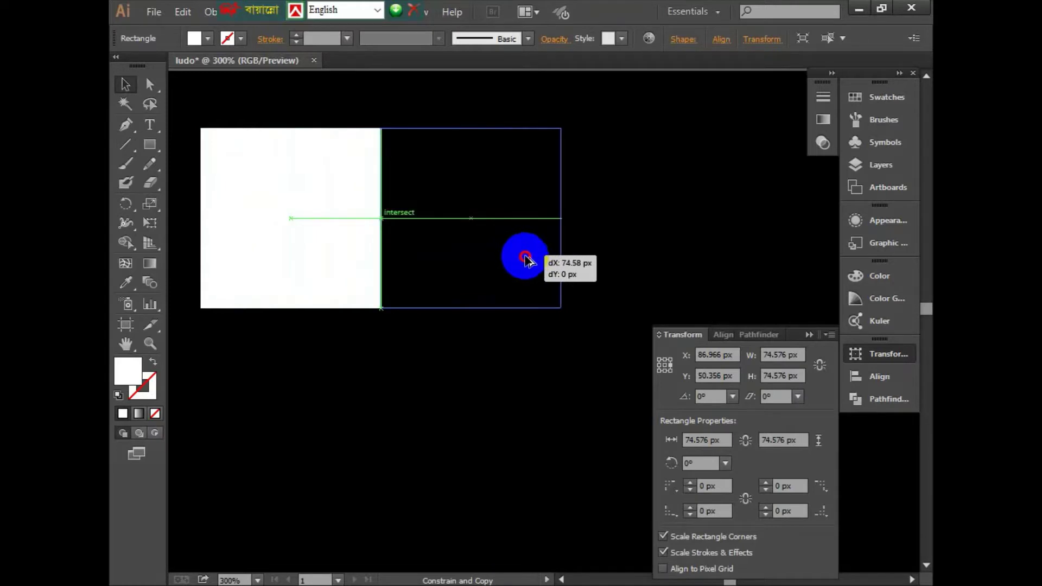
{"action": "left_click_drag", "start_coordinate": [527, 259], "coordinate": [527, 261]}
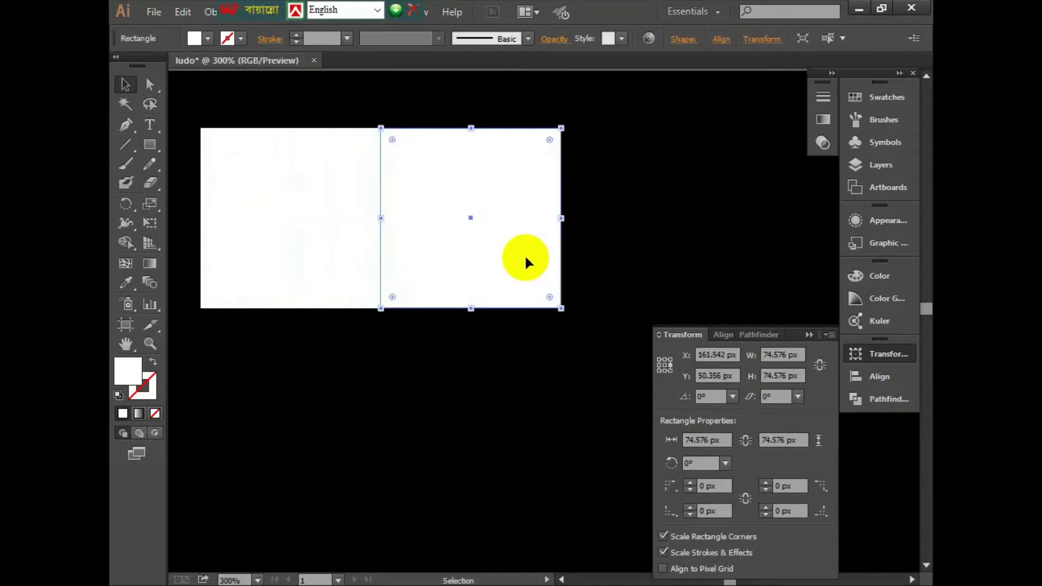
{"action": "scroll", "coordinate": [546, 249], "scroll_direction": "down", "scroll_amount": 2}
{"action": "scroll", "coordinate": [546, 249], "scroll_direction": "down", "scroll_amount": 2}
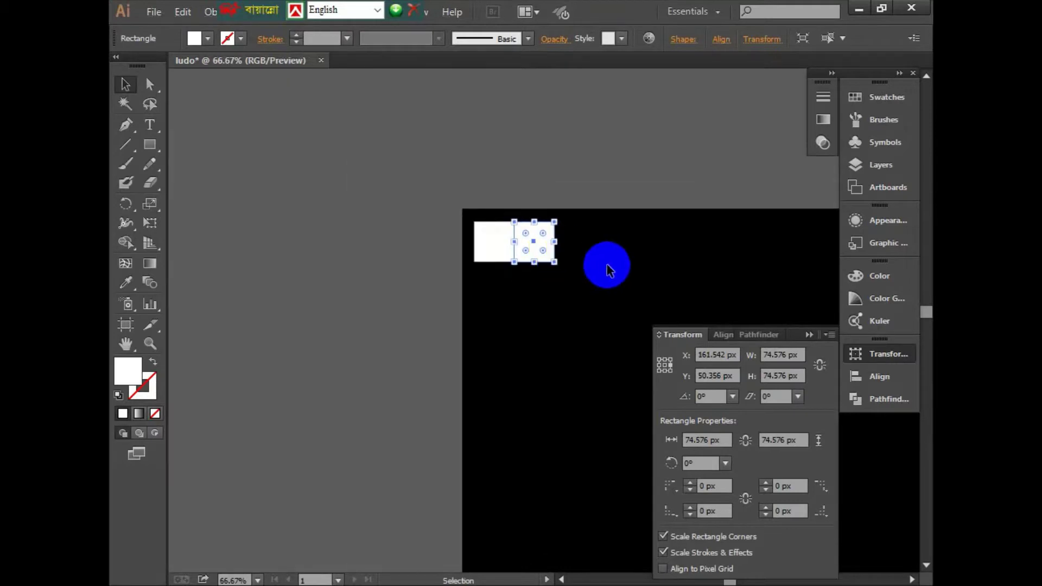
- Repeat the copy with Ctrl+D to extend a row of fifteen squares across the top
{"action": "mouse_move", "coordinate": [605, 267]}
{"action": "left_mouse_down"}
{"action": "mouse_move", "coordinate": [342, 181]}
{"action": "mouse_move", "coordinate": [339, 168]}
{"action": "left_mouse_up"}
{"action": "key", "text": "a"}
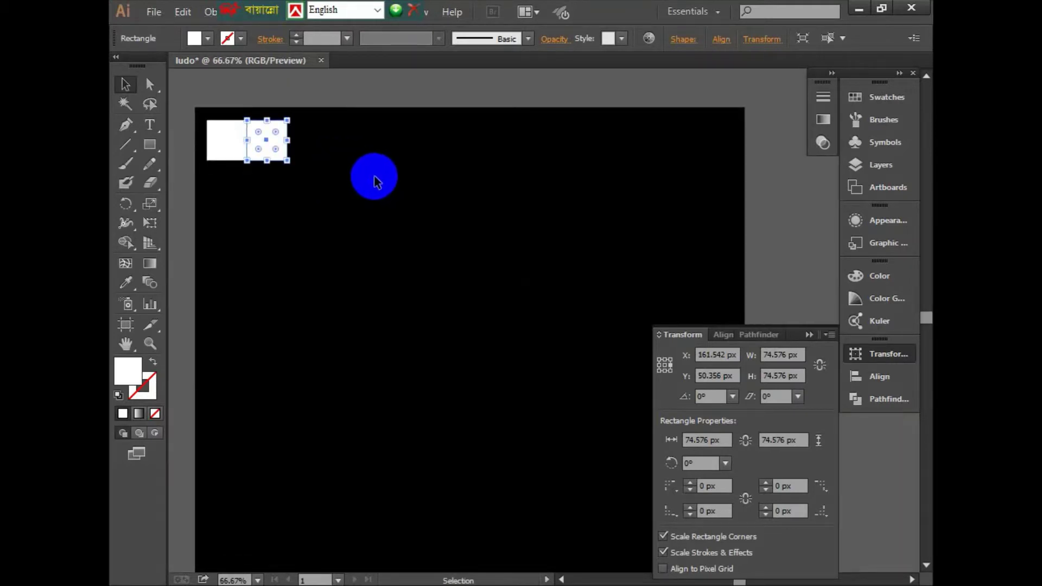
{"action": "key", "text": "ctrl+d"}
{"action": "key", "text": "ctrl+d"}
{"action": "key", "text": "ctrl+d"}
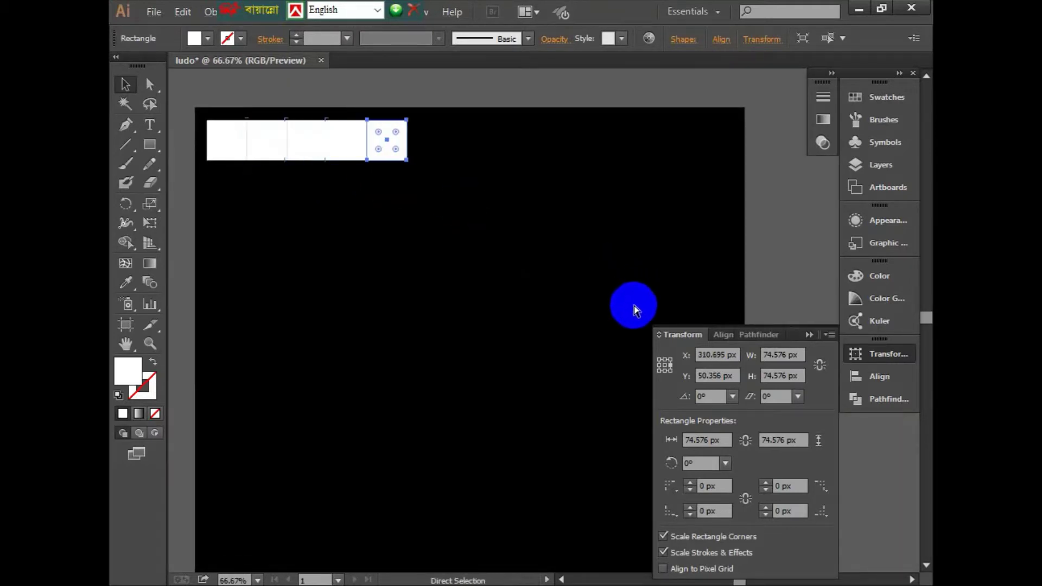
{"action": "key", "text": "ctrl+d"}
{"action": "key", "text": "ctrl+d"}
{"action": "key", "text": "ctrl+d"}
{"action": "key", "text": "ctrl+d"}
{"action": "key", "text": "ctrl+d"}
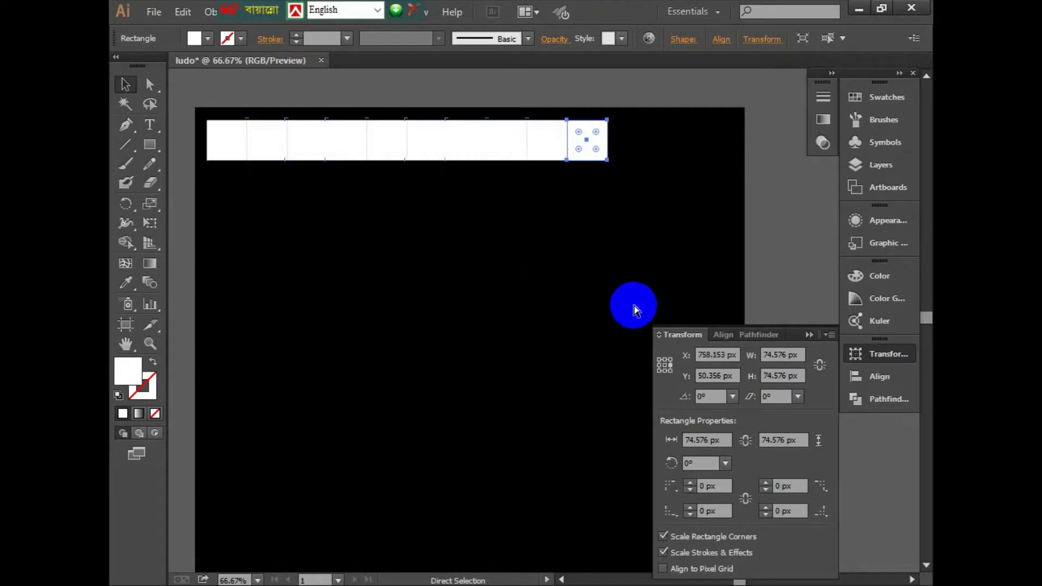
{"action": "key", "text": "ctrl+d"}
{"action": "key", "text": "ctrl+d"}
{"action": "key", "text": "ctrl+d"}
{"action": "key", "text": "ctrl+d"}
{"action": "key", "text": "ctrl+d"}
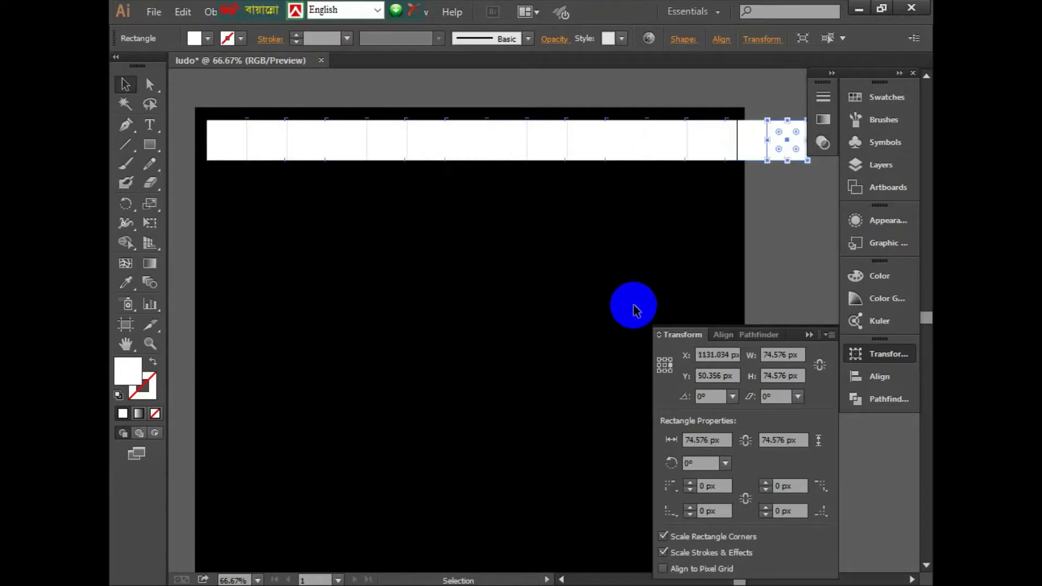
{"action": "left_click_drag", "start_coordinate": [807, 160], "coordinate": [650, 166]}
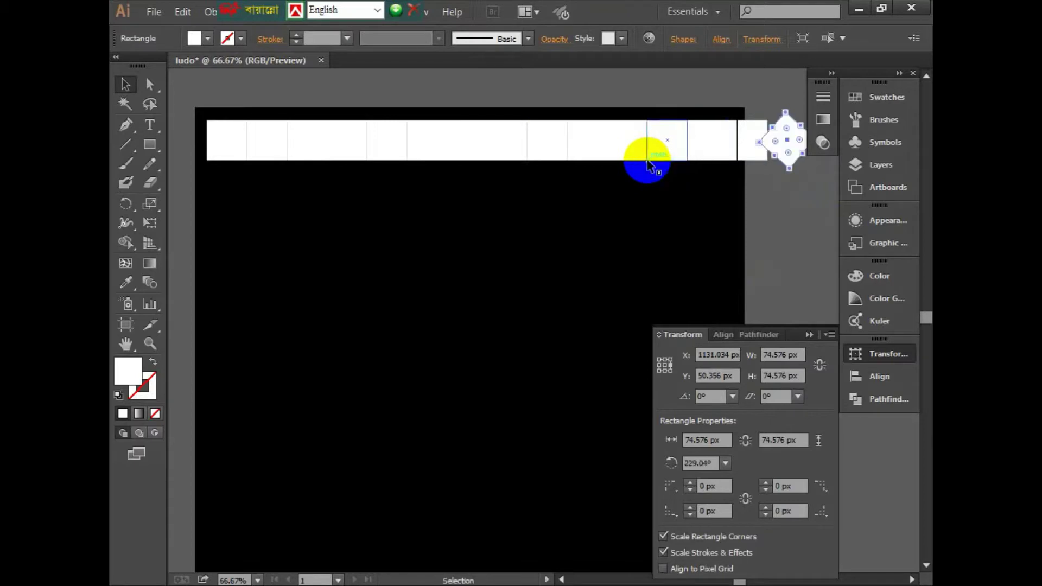
{"action": "key", "text": "ctrl+z"}
- Select the whole row of squares and group it
{"action": "mouse_move", "coordinate": [818, 170]}
{"action": "left_mouse_down"}
{"action": "mouse_move", "coordinate": [286, 154]}
{"action": "mouse_move", "coordinate": [197, 129]}
{"action": "left_mouse_up"}
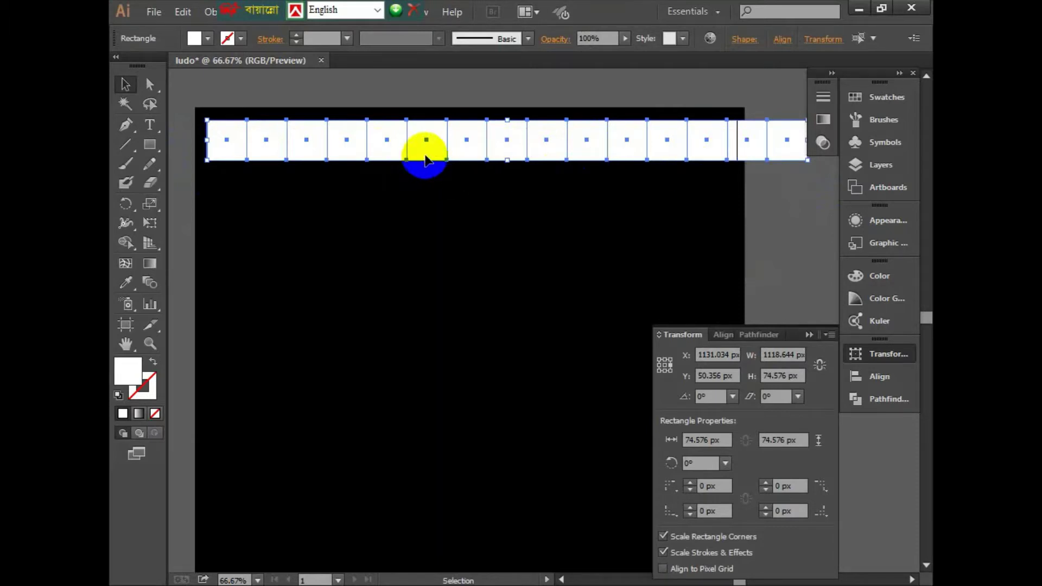
{"action": "right_click", "coordinate": [426, 154]}
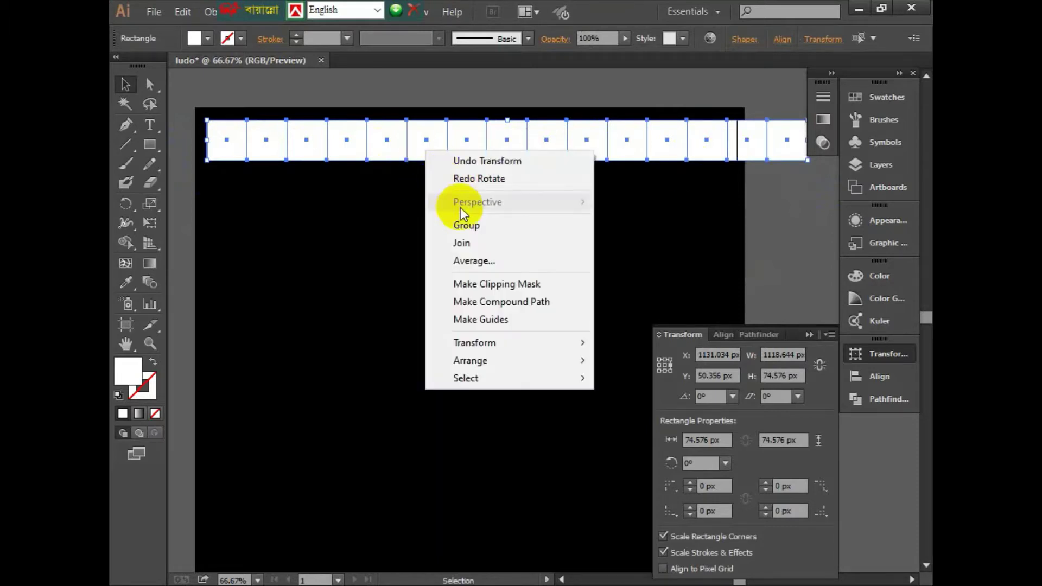
{"action": "left_click", "coordinate": [465, 221]}
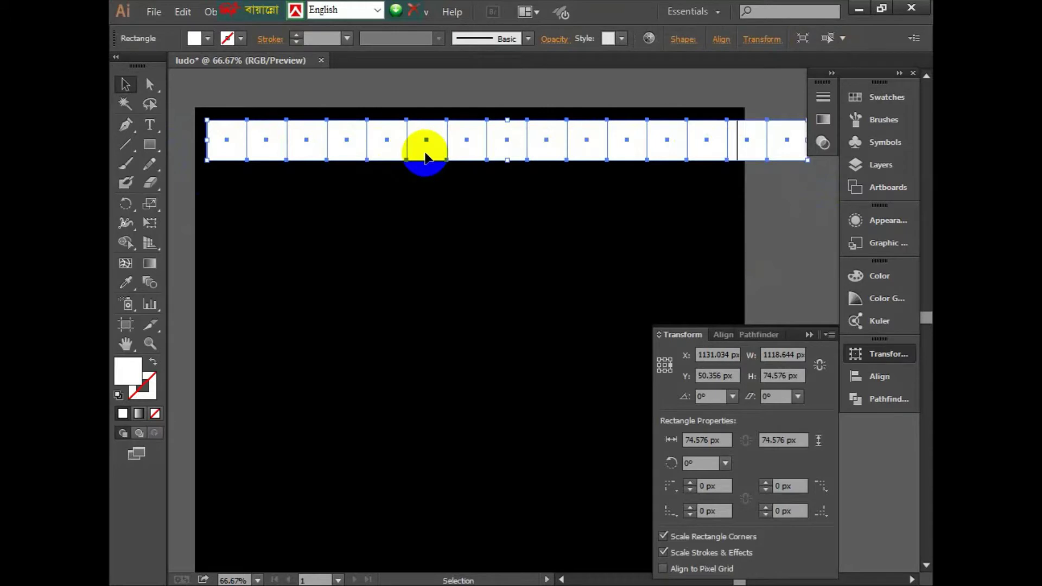
- Copy the row one cell down and repeat with Ctrl+D to build fifteen rows
{"action": "scroll", "coordinate": [426, 157], "scroll_direction": "up", "scroll_amount": 1}
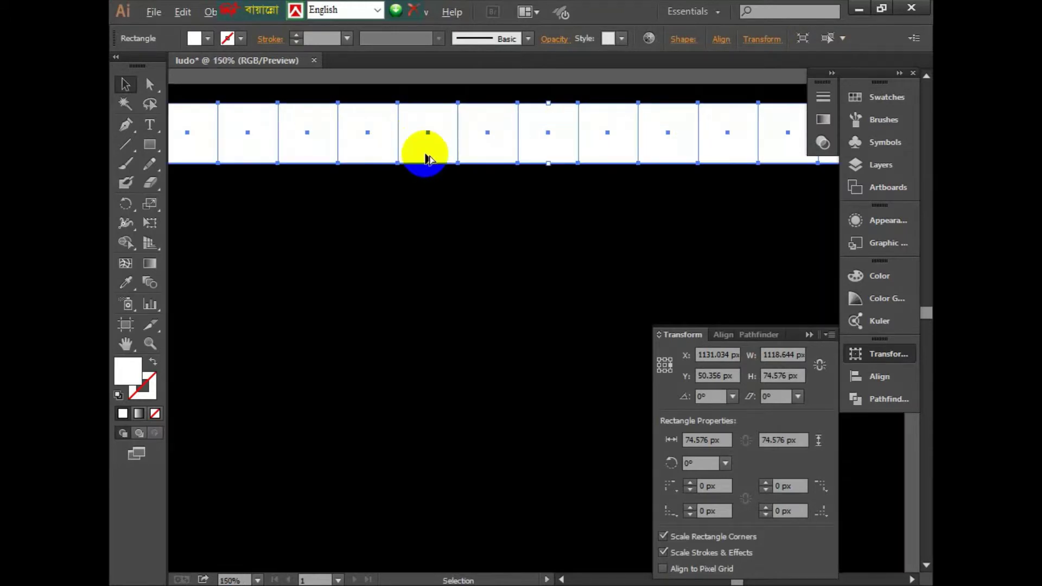
{"action": "scroll", "coordinate": [426, 158], "scroll_direction": "up", "scroll_amount": 1}
{"action": "left_click_drag", "start_coordinate": [426, 154], "coordinate": [429, 240]}
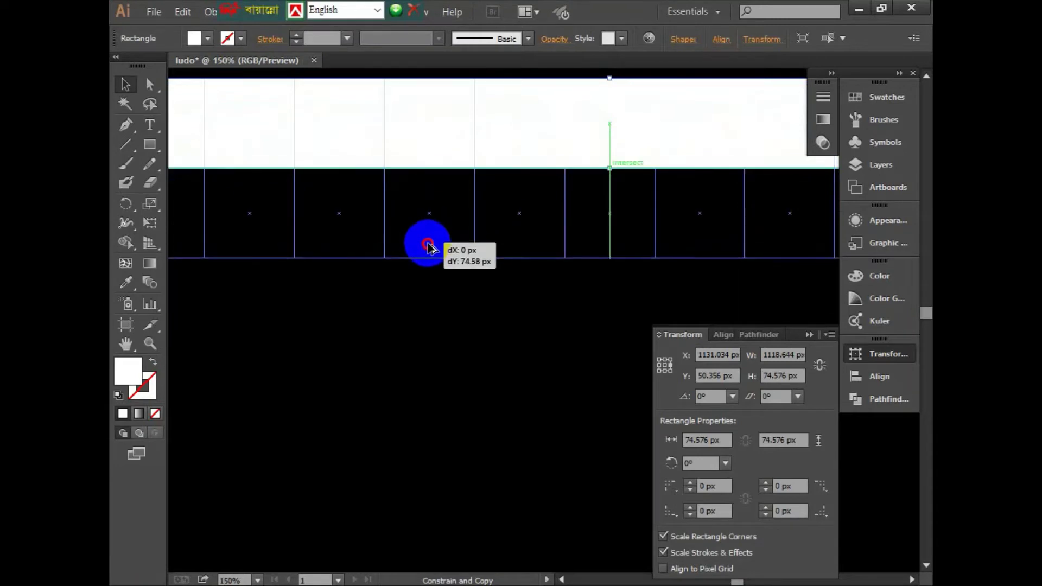
{"action": "left_click_drag", "start_coordinate": [428, 240], "coordinate": [428, 243]}
{"action": "scroll", "coordinate": [429, 241], "scroll_direction": "down", "scroll_amount": 2}
{"action": "scroll", "coordinate": [434, 233], "scroll_direction": "down", "scroll_amount": 1}
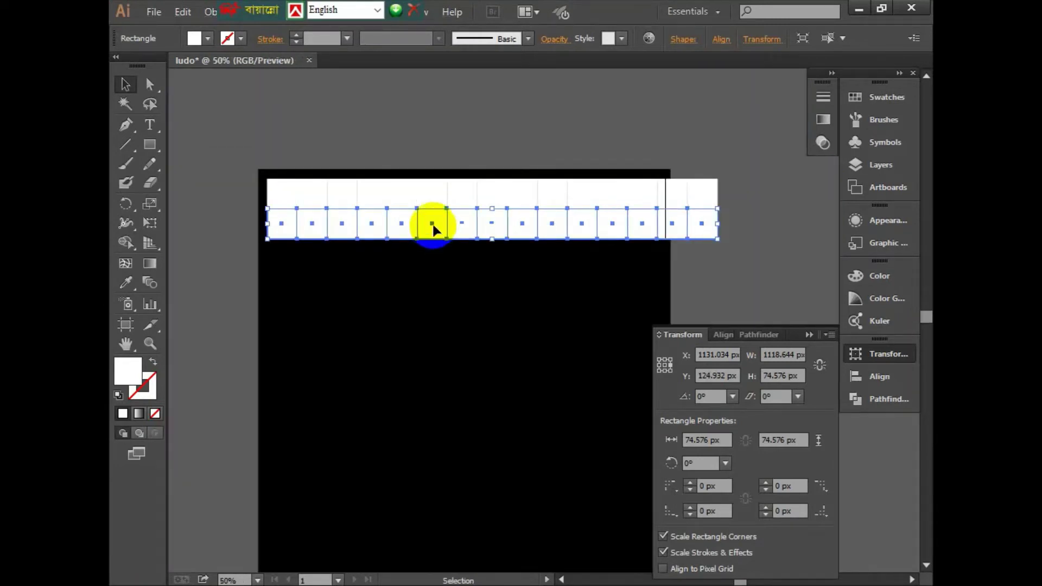
{"action": "key", "text": "ctrl+d"}
{"action": "key", "text": "ctrl+d"}
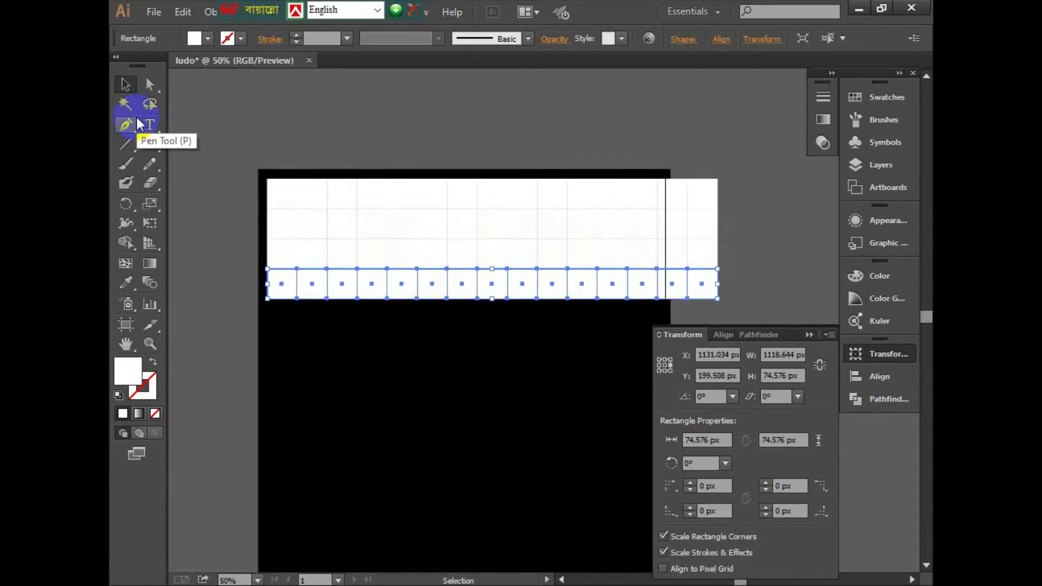
{"action": "key", "text": "ctrl+d"}
{"action": "key", "text": "ctrl+d"}
{"action": "key", "text": "ctrl+d"}
{"action": "key", "text": "ctrl+d"}
{"action": "key", "text": "ctrl+d"}
{"action": "key", "text": "ctrl+d"}
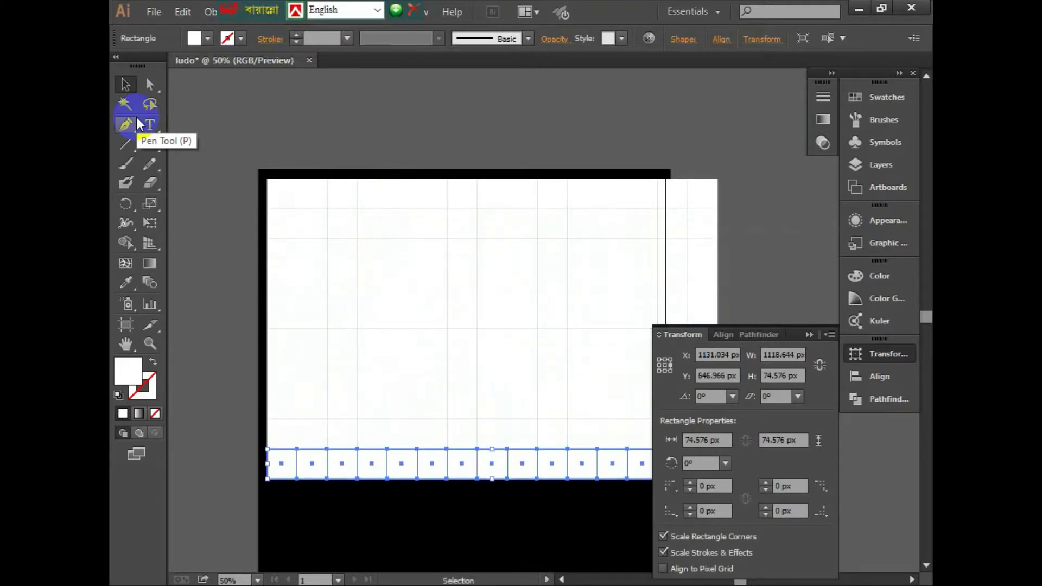
{"action": "key", "text": "ctrl+d"}
{"action": "key", "text": "ctrl+d"}
{"action": "key", "text": "ctrl+d"}
{"action": "key", "text": "ctrl+d"}
{"action": "key", "text": "ctrl+d"}
{"action": "key", "text": "ctrl+d"}
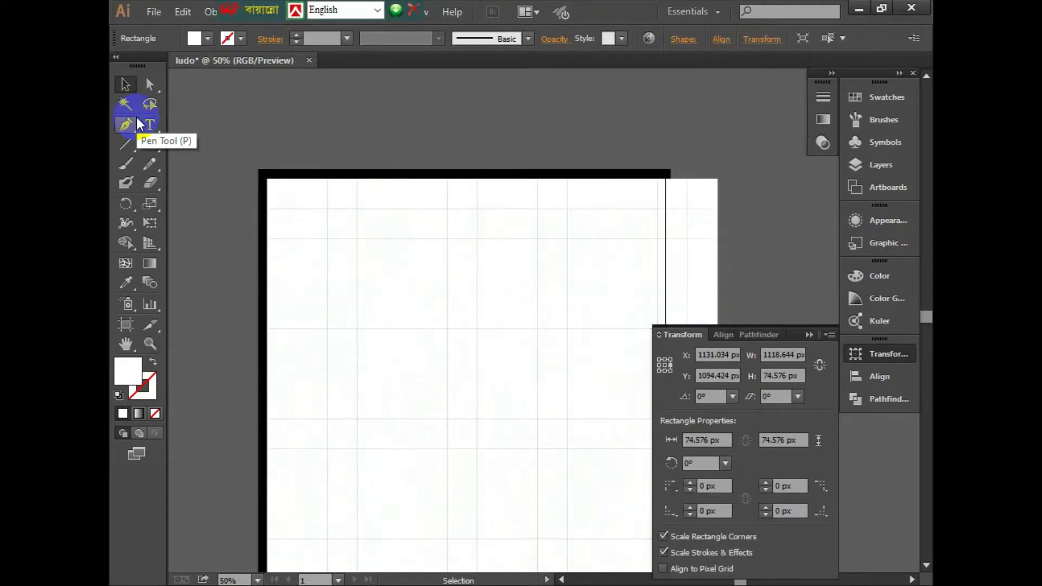
- Select the entire grid and ungroup it into separate squares
{"action": "scroll", "coordinate": [271, 244], "scroll_direction": "down", "scroll_amount": 1, "text": "alt"}
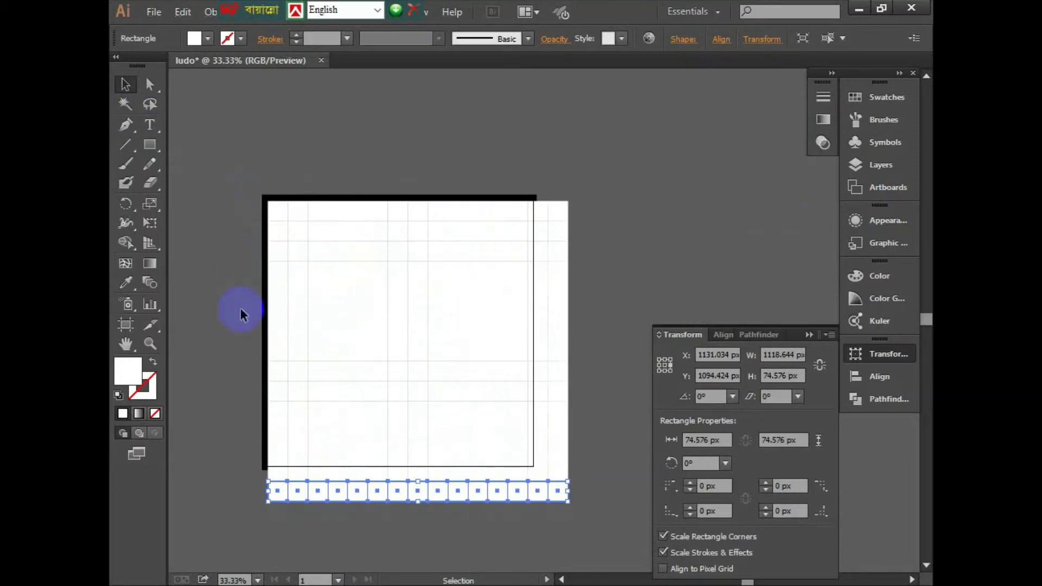
{"action": "mouse_move", "coordinate": [232, 178]}
{"action": "left_mouse_down"}
{"action": "mouse_move", "coordinate": [667, 571]}
{"action": "mouse_move", "coordinate": [608, 533]}
{"action": "left_mouse_up"}
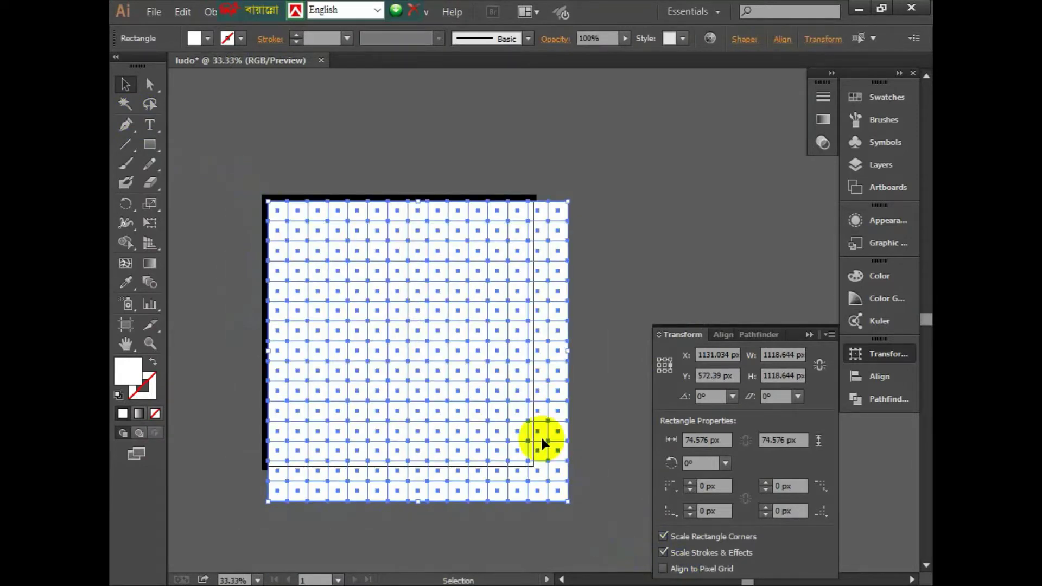
{"action": "right_click", "coordinate": [495, 392]}
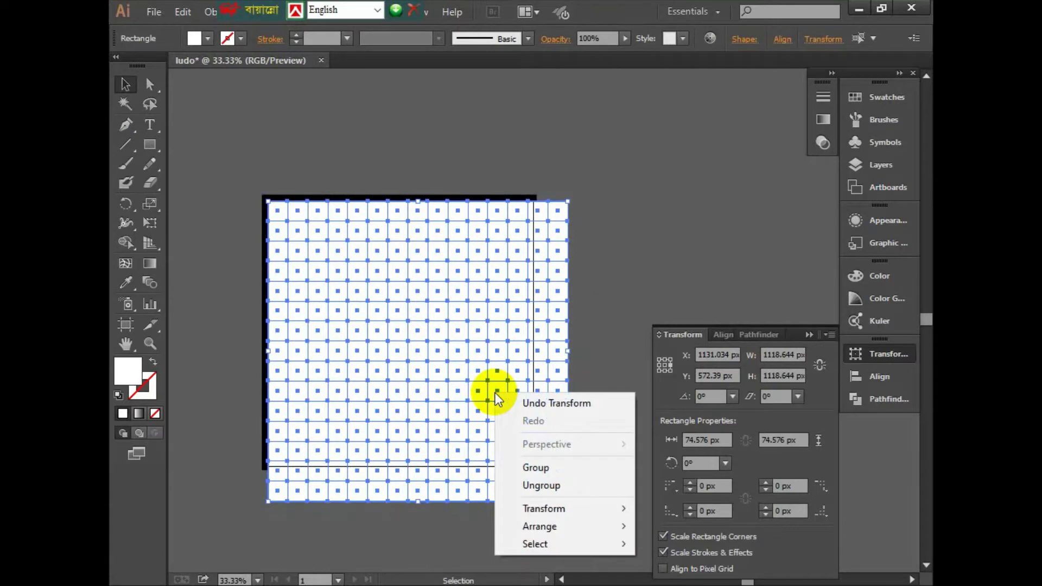
{"action": "left_click", "coordinate": [567, 485]}
- Select the whole 15×15 grid and drag it left off the black background
{"action": "left_click", "coordinate": [614, 430]}
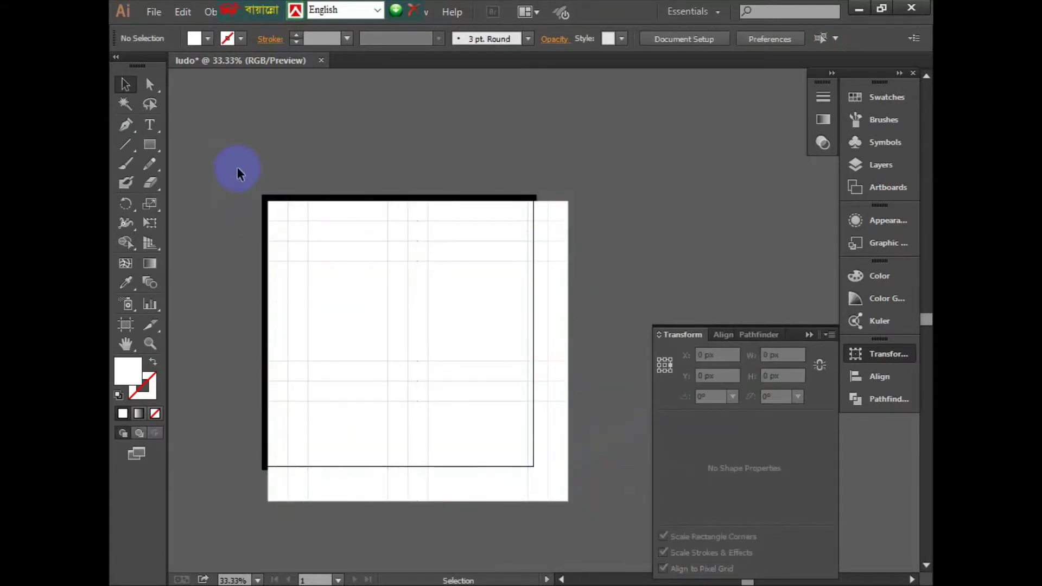
{"action": "left_click_drag", "start_coordinate": [236, 168], "coordinate": [606, 515]}
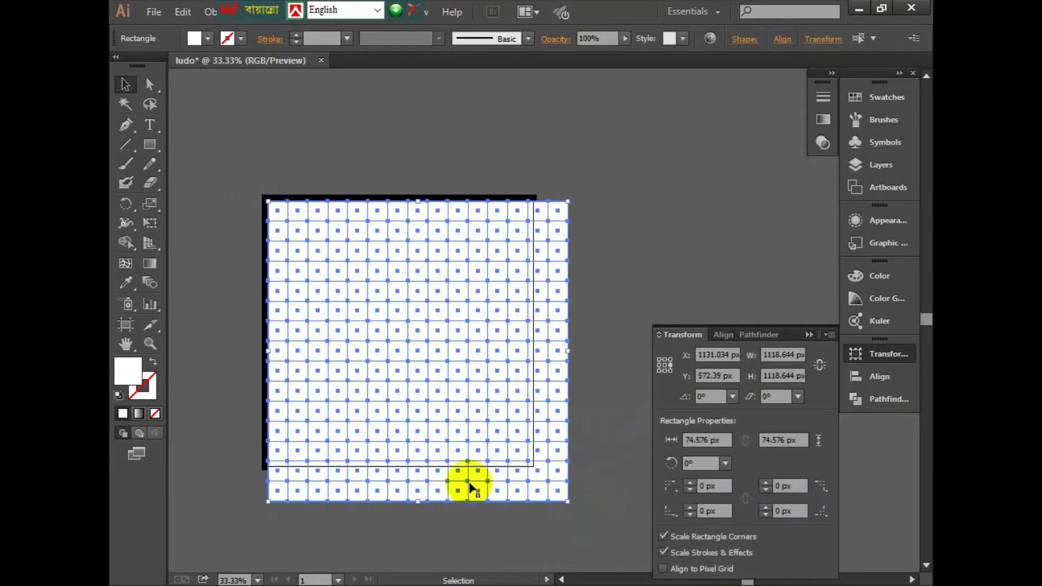
{"action": "left_click_drag", "start_coordinate": [239, 336], "coordinate": [551, 278]}
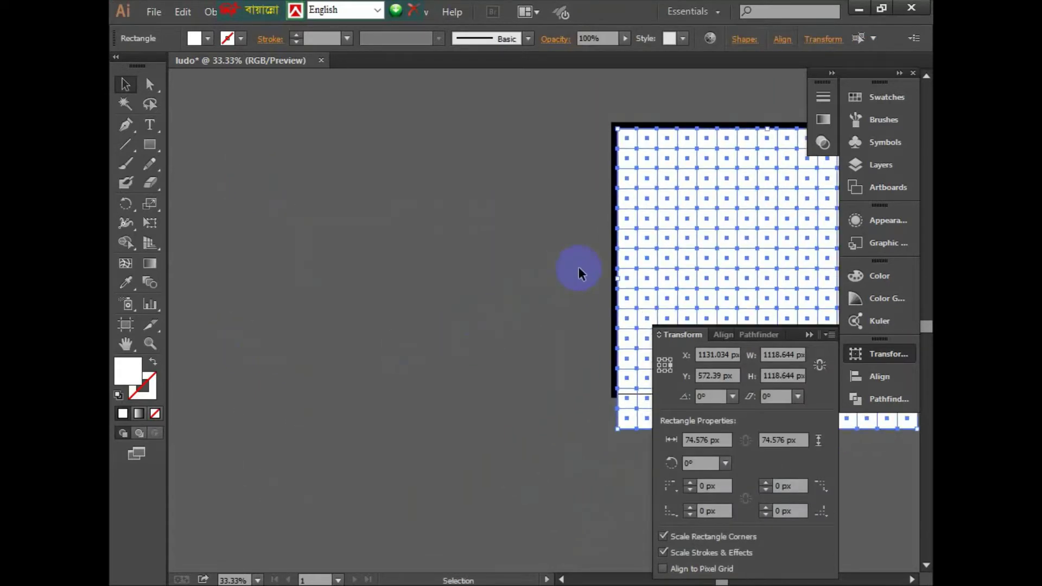
{"action": "mouse_move", "coordinate": [628, 240]}
{"action": "left_mouse_down"}
{"action": "mouse_move", "coordinate": [259, 239]}
{"action": "mouse_move", "coordinate": [284, 256]}
{"action": "left_mouse_up"}
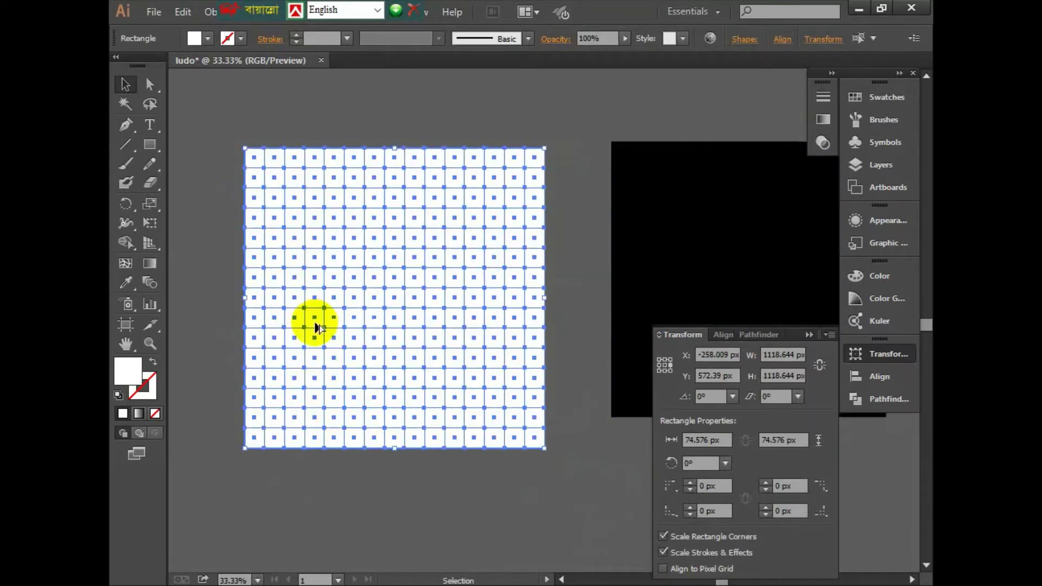
{"action": "scroll", "coordinate": [314, 321], "scroll_direction": "up", "scroll_amount": 1}
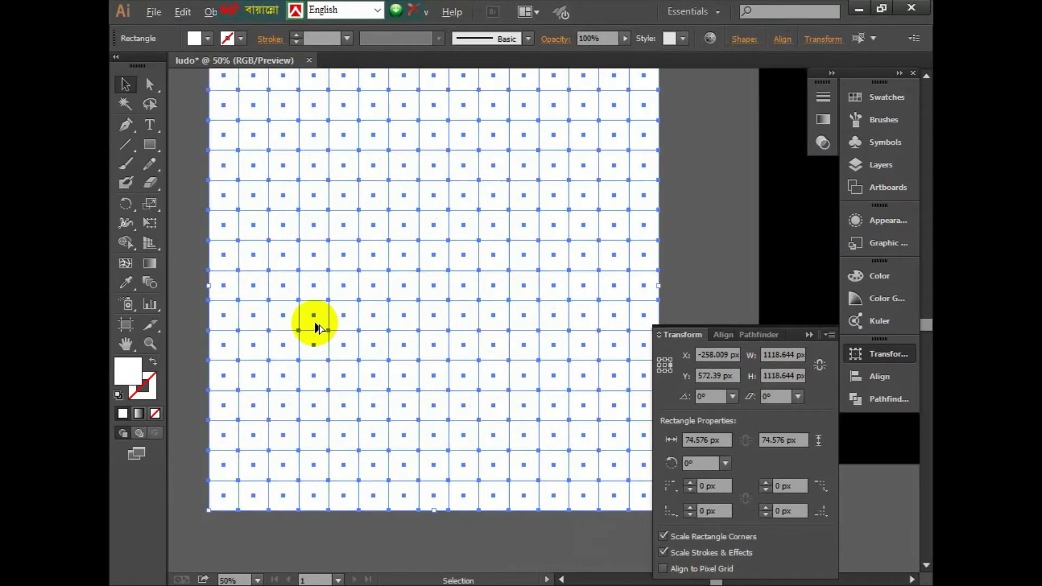
{"action": "left_click", "coordinate": [226, 304]}
{"action": "left_click", "coordinate": [200, 214]}
{"action": "scroll", "coordinate": [200, 210], "scroll_direction": "up", "scroll_amount": 1}
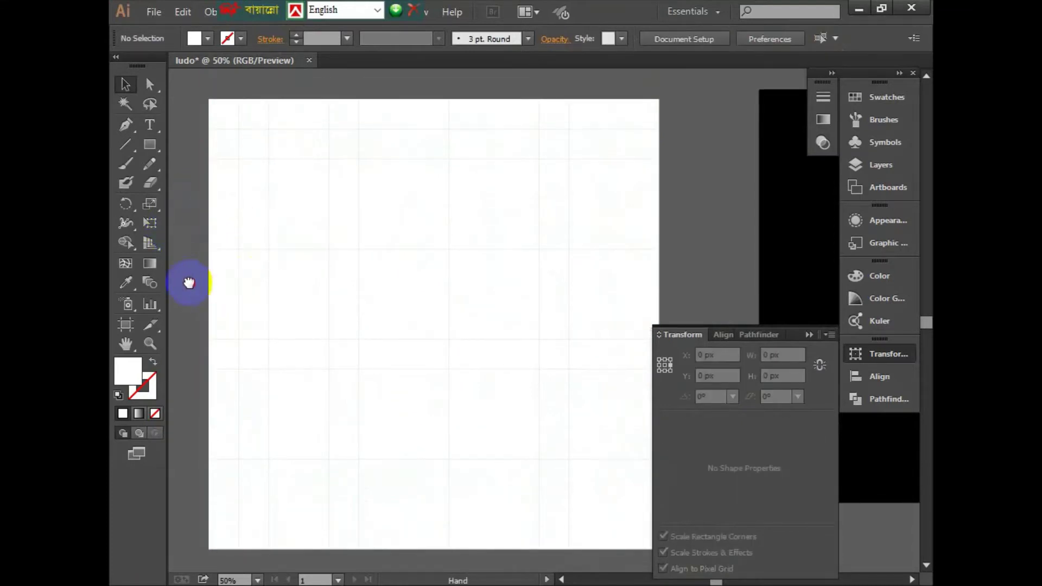
- Select the ring of cells around the grid's top-left 6×6 corner
{"action": "left_click_drag", "start_coordinate": [189, 282], "coordinate": [249, 277]}
{"action": "left_click", "coordinate": [809, 334]}
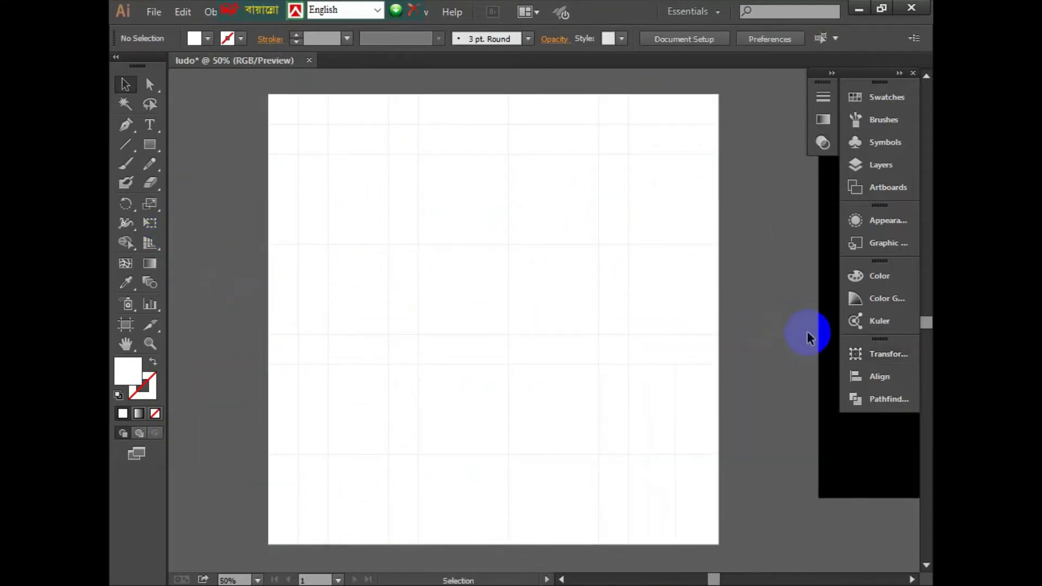
{"action": "mouse_move", "coordinate": [326, 197]}
{"action": "left_mouse_down"}
{"action": "mouse_move", "coordinate": [278, 112]}
{"action": "mouse_move", "coordinate": [344, 118]}
{"action": "left_mouse_up"}
{"action": "mouse_move", "coordinate": [347, 115]}
{"action": "left_mouse_down"}
{"action": "mouse_move", "coordinate": [432, 116]}
{"action": "mouse_move", "coordinate": [448, 173]}
{"action": "mouse_move", "coordinate": [433, 259]}
{"action": "mouse_move", "coordinate": [345, 264]}
{"action": "left_mouse_up"}
{"action": "mouse_move", "coordinate": [342, 260]}
{"action": "left_mouse_down"}
{"action": "mouse_move", "coordinate": [289, 261]}
{"action": "mouse_move", "coordinate": [283, 139]}
{"action": "left_mouse_up"}
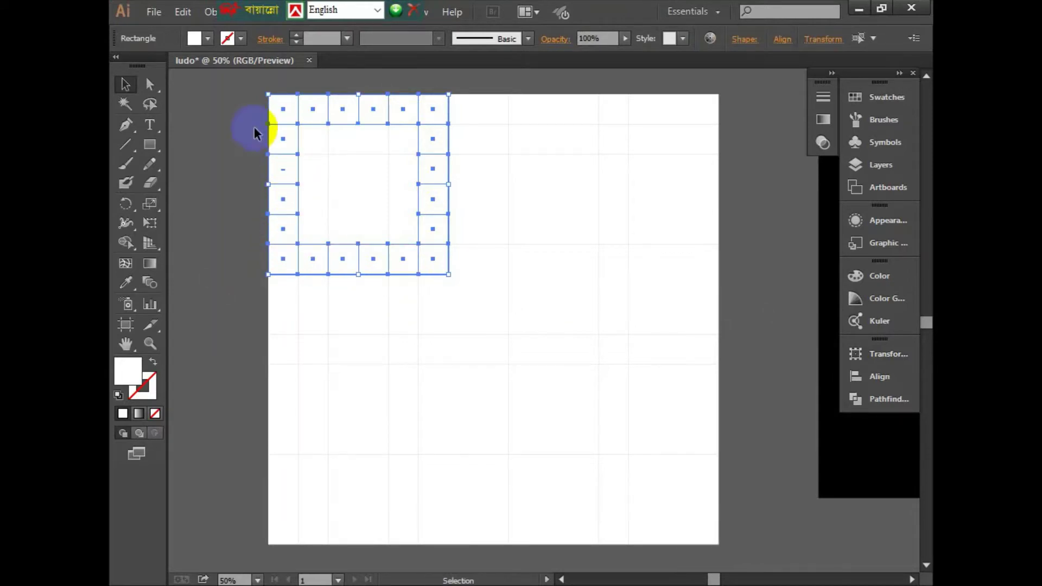
- Fill the selected ring red and unite it into one frame
{"action": "left_click", "coordinate": [191, 38]}
{"action": "left_click", "coordinate": [165, 64]}
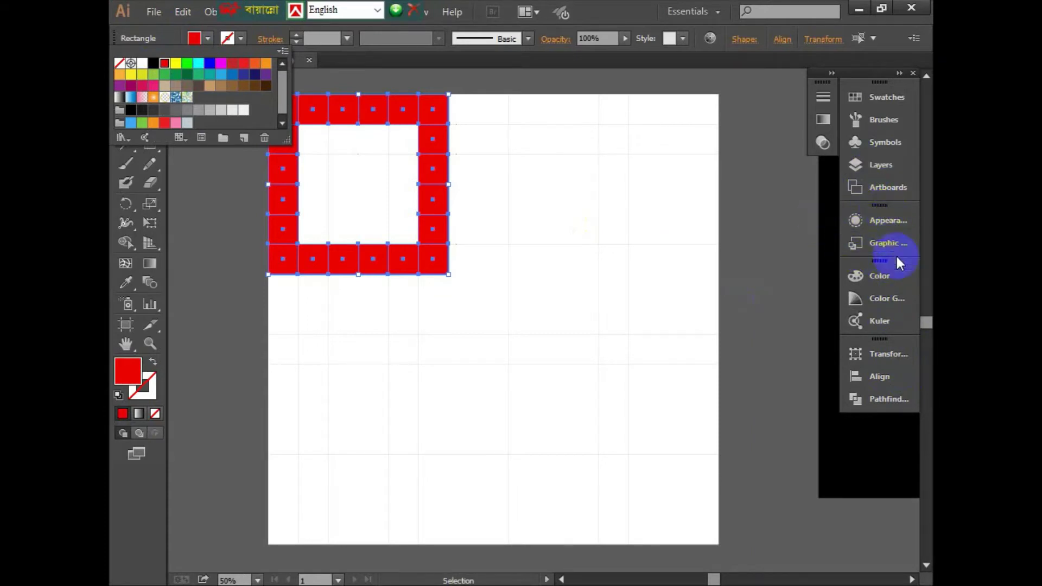
{"action": "left_click", "coordinate": [877, 400]}
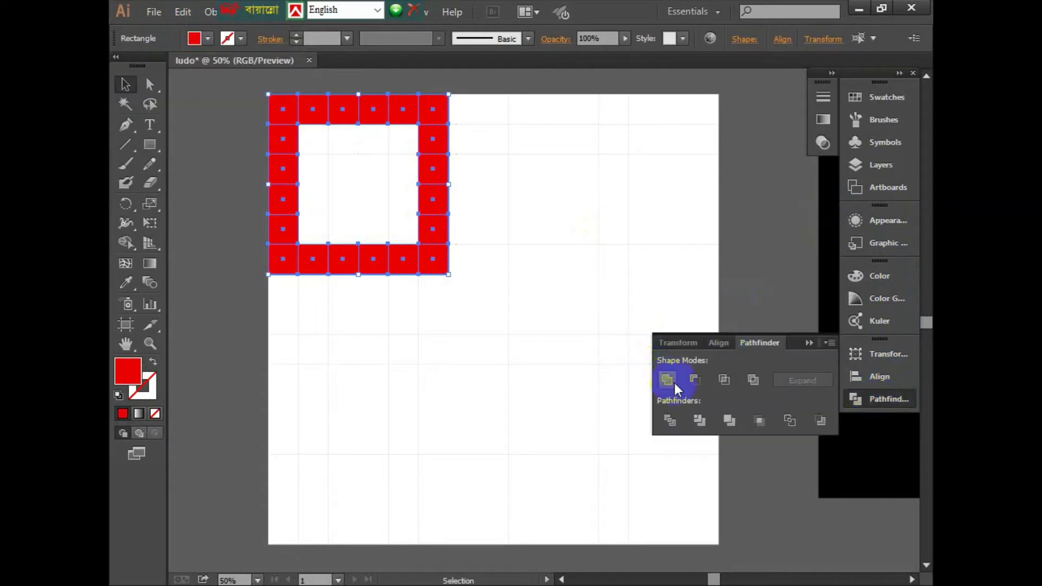
{"action": "left_click", "coordinate": [667, 380]}
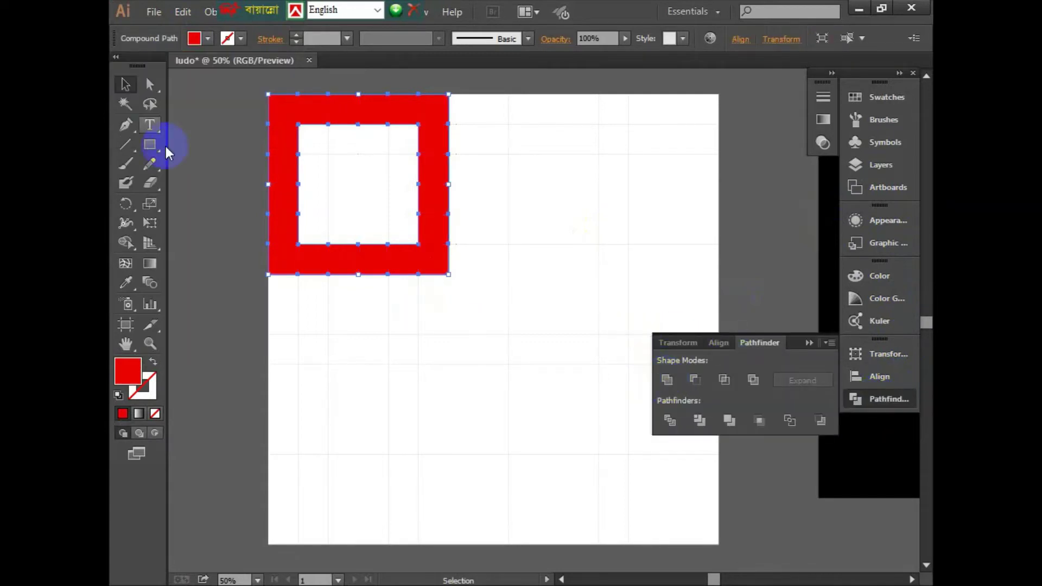
{"action": "left_click", "coordinate": [210, 203]}
- Select the top row of cells for the top-right ring
{"action": "left_click", "coordinate": [713, 108]}
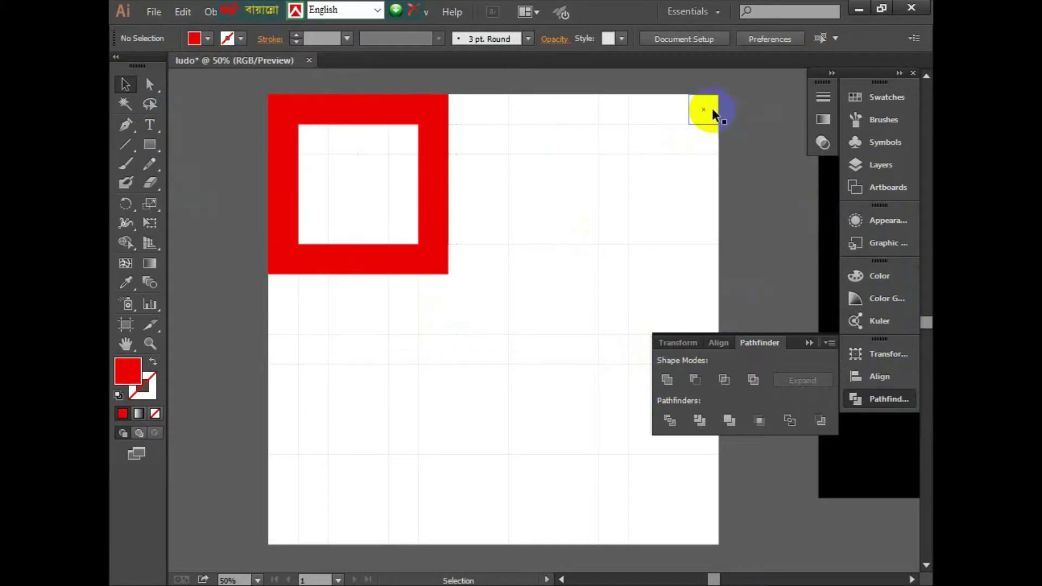
{"action": "left_click", "coordinate": [672, 112], "text": "shift"}
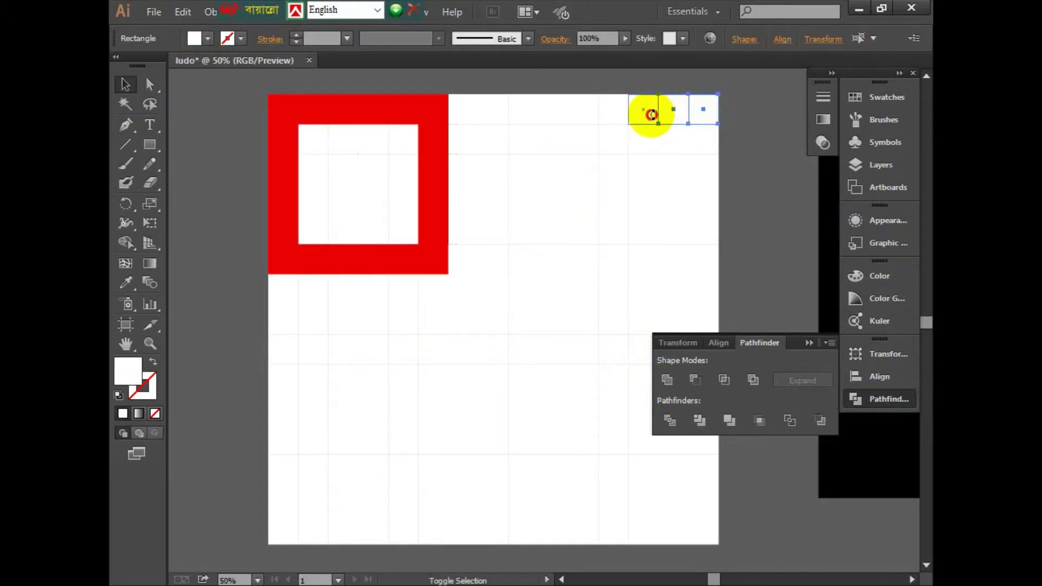
{"action": "left_click", "coordinate": [635, 113], "text": "shift"}
{"action": "left_click", "coordinate": [618, 115], "text": "shift"}
{"action": "left_click", "coordinate": [613, 114], "text": "shift"}
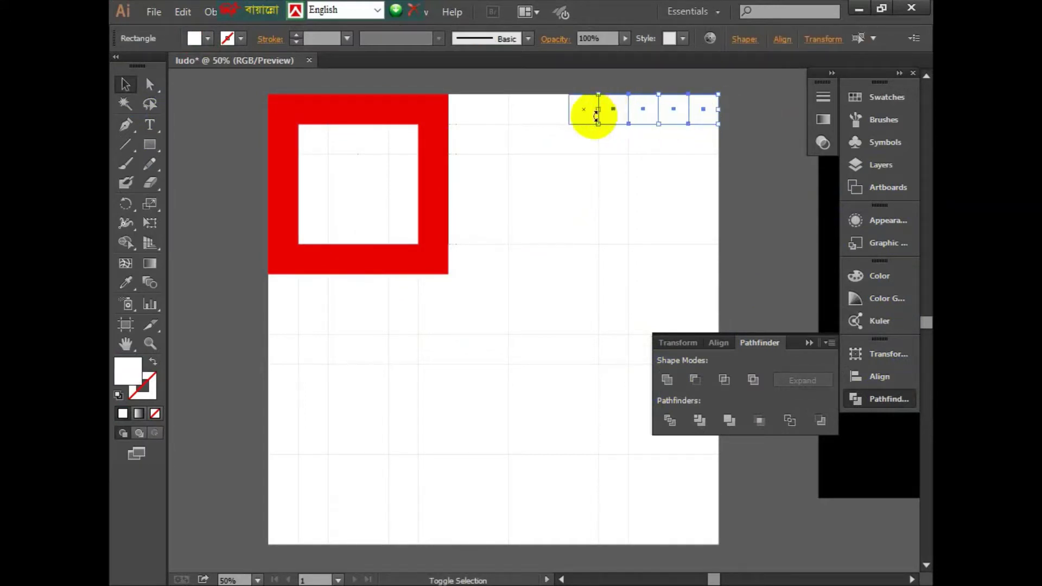
{"action": "left_click", "coordinate": [587, 116], "text": "shift"}
{"action": "left_click", "coordinate": [555, 112], "text": "shift"}
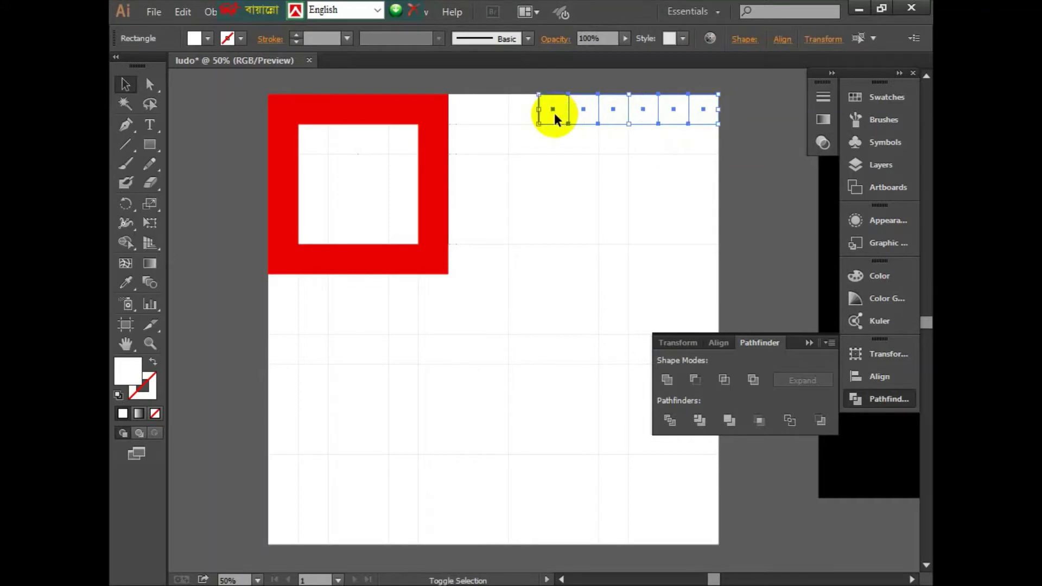
- Add the ring's left column, bottom row and right column cells to the selection
{"action": "left_click_drag", "start_coordinate": [497, 111], "coordinate": [552, 143]}
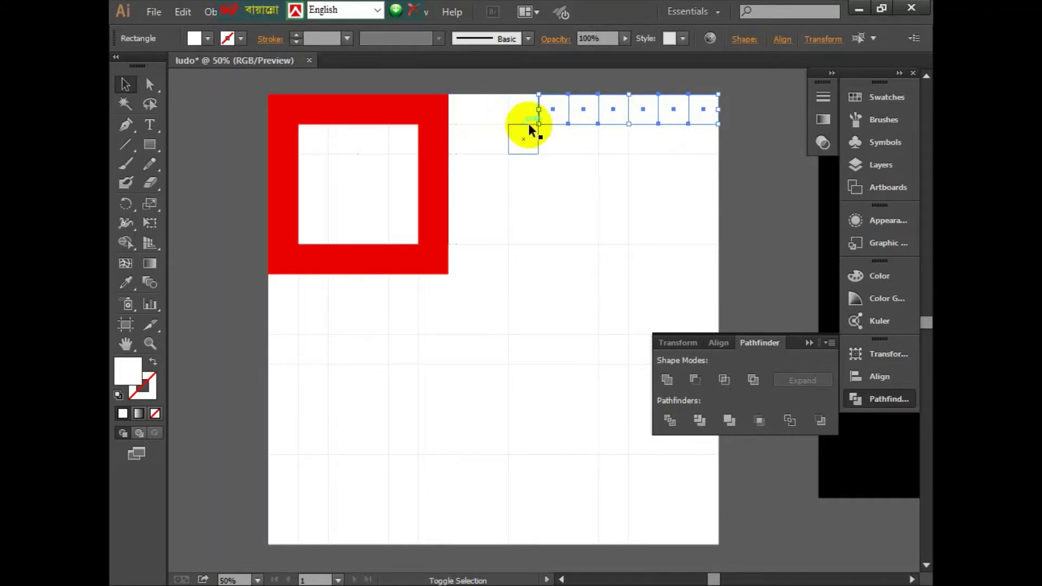
{"action": "left_click", "coordinate": [552, 142], "text": "shift"}
{"action": "left_click", "coordinate": [547, 174], "text": "shift"}
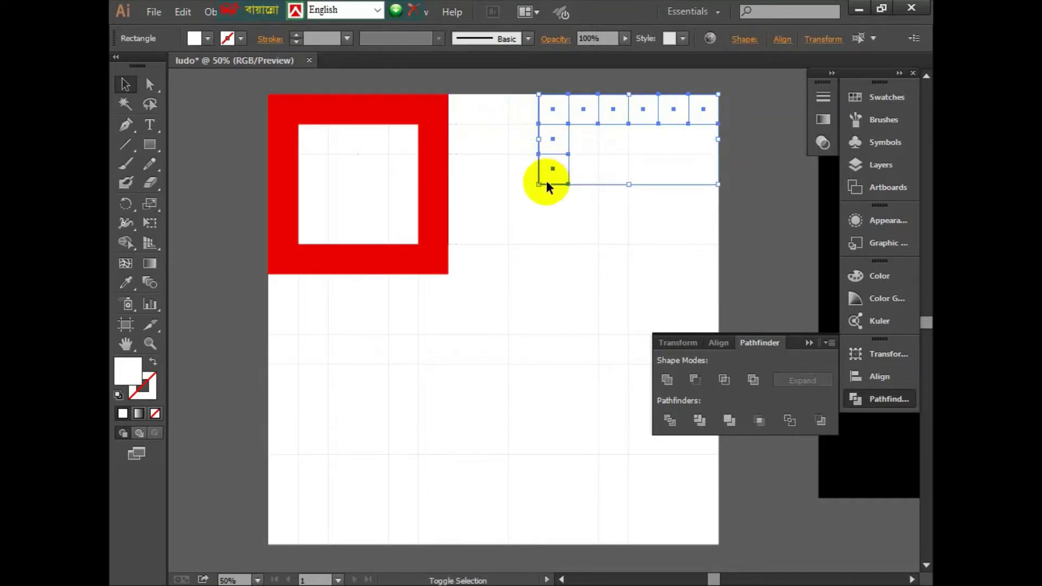
{"action": "left_click", "coordinate": [551, 202], "text": "shift"}
{"action": "left_click", "coordinate": [549, 232], "text": "shift"}
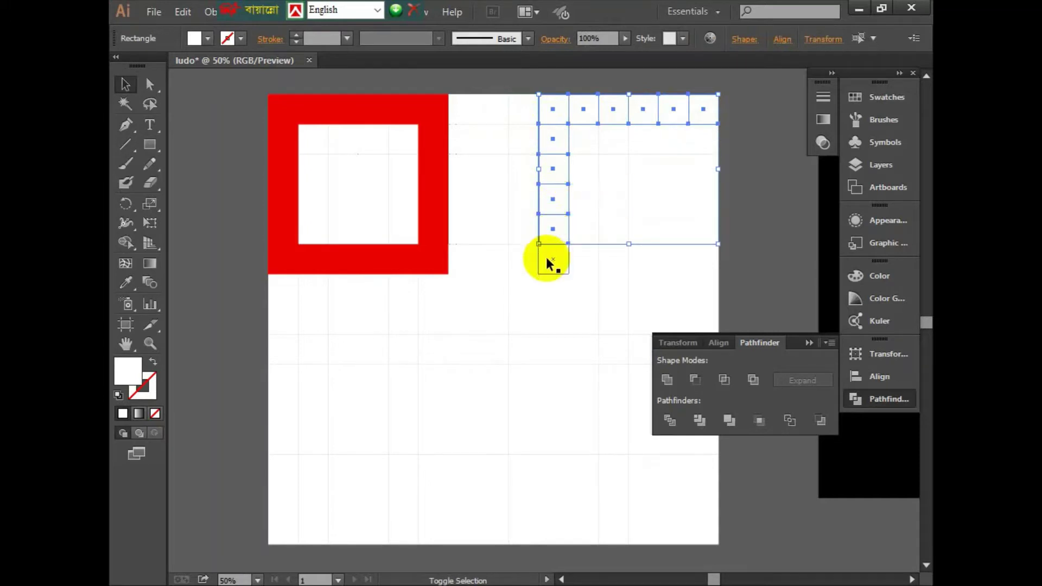
{"action": "left_click", "coordinate": [559, 263], "text": "shift"}
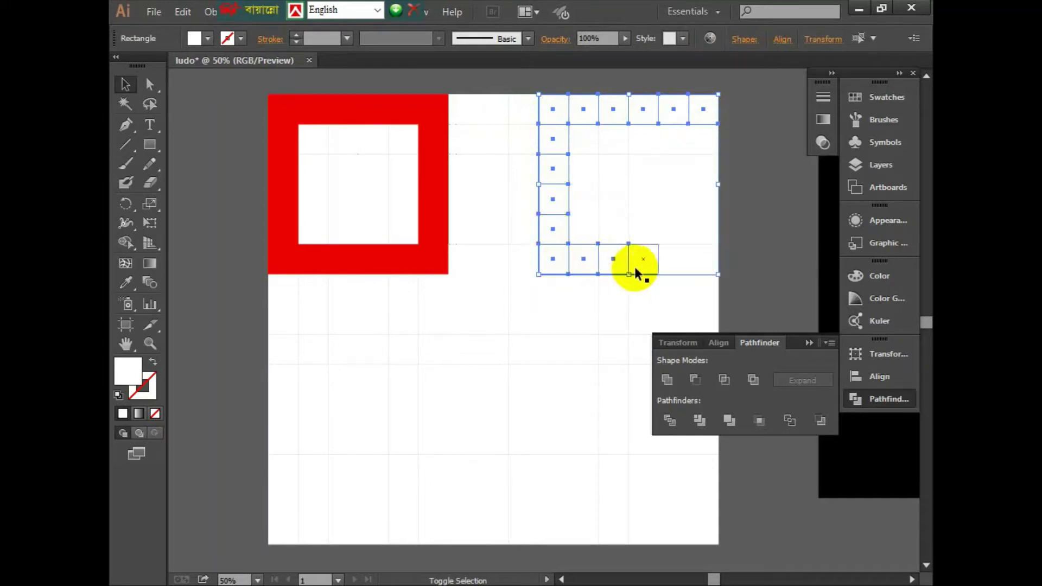
{"action": "left_click", "coordinate": [643, 266], "text": "shift"}
{"action": "left_click_drag", "start_coordinate": [647, 268], "coordinate": [672, 269]}
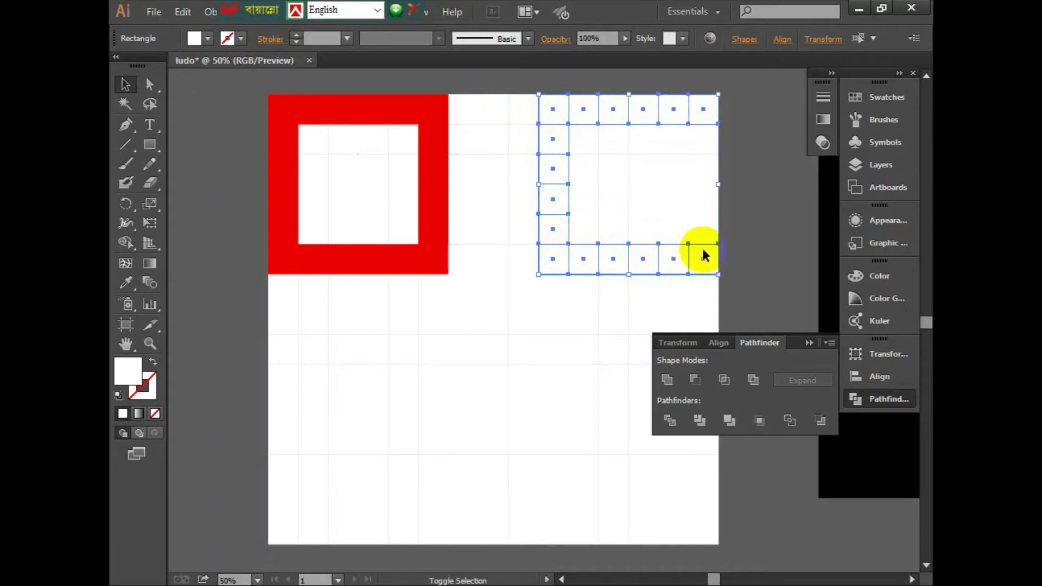
{"action": "left_click", "coordinate": [700, 230], "text": "shift"}
{"action": "left_click", "coordinate": [698, 199], "text": "shift"}
{"action": "left_click", "coordinate": [699, 171], "text": "shift"}
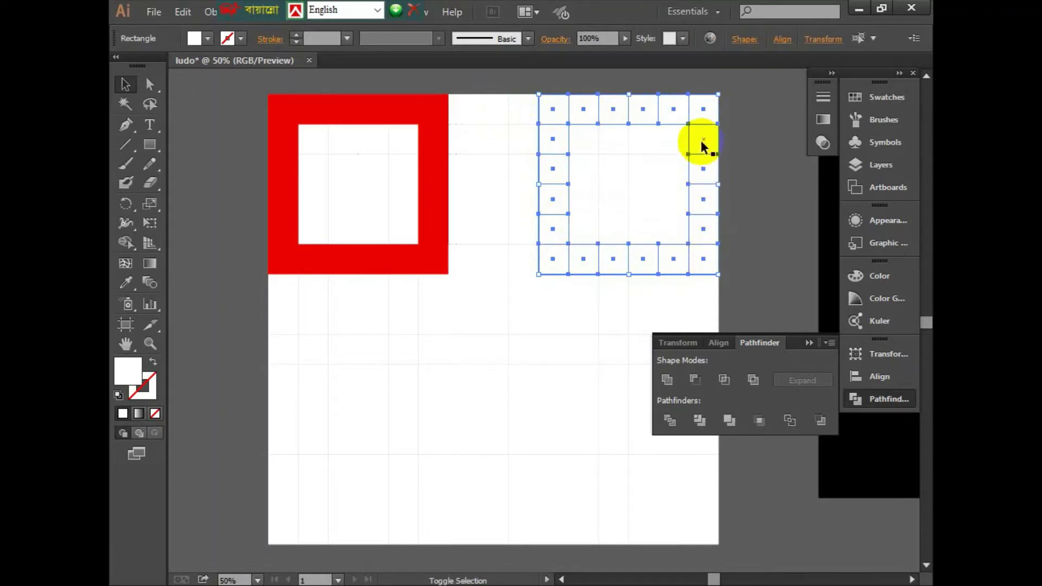
{"action": "left_click", "coordinate": [701, 140], "text": "shift"}
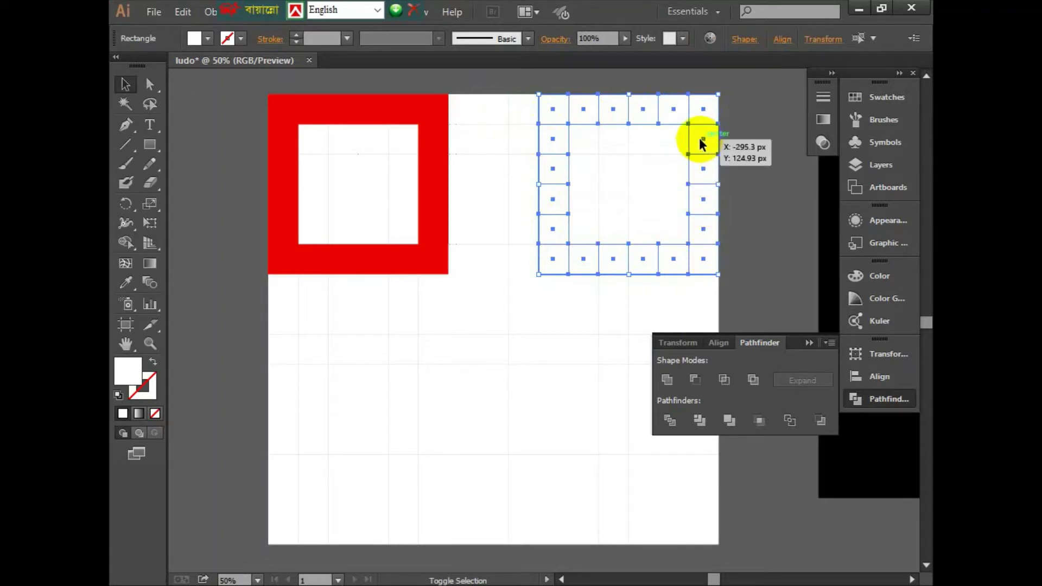
- Fill the selected ring green and unite it into one frame
{"action": "left_click", "coordinate": [195, 37]}
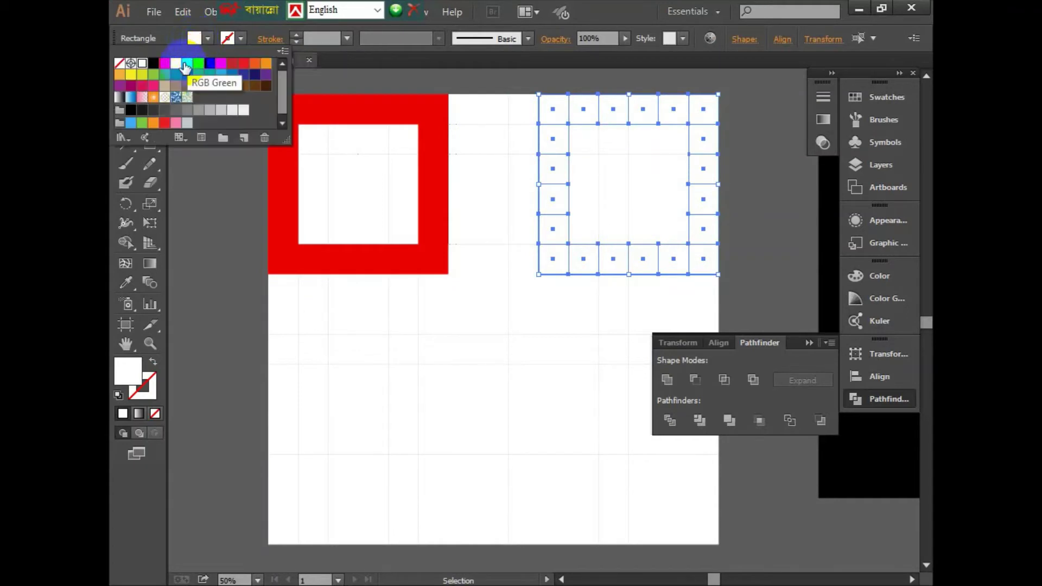
{"action": "left_click", "coordinate": [174, 75]}
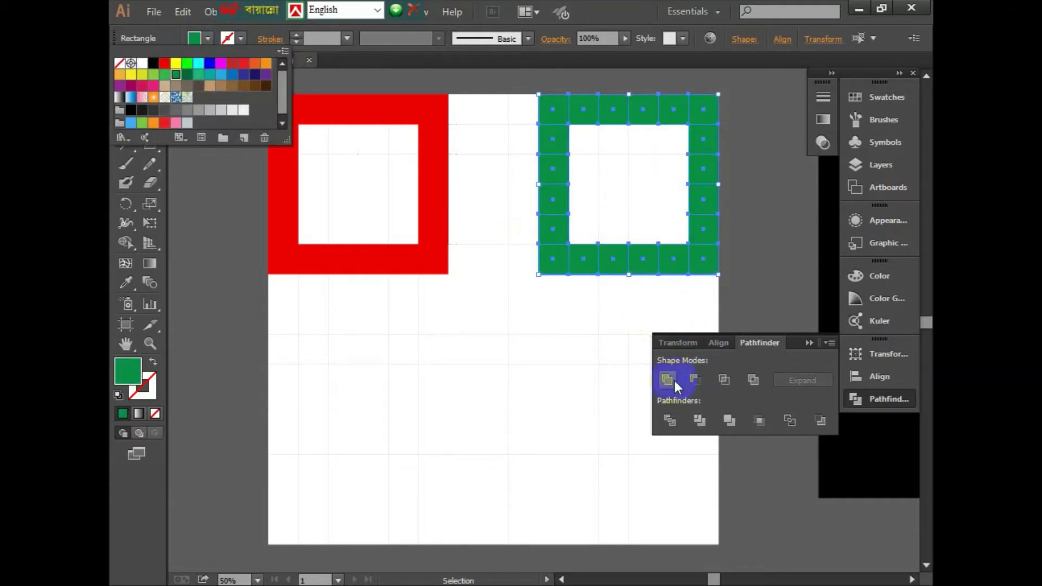
{"action": "left_click", "coordinate": [666, 381]}
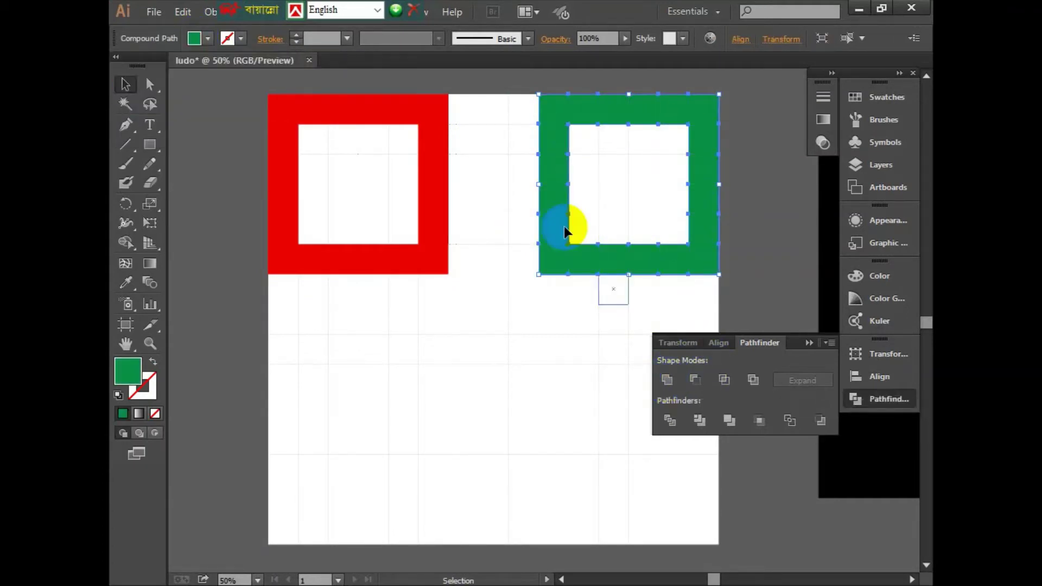
- Duplicate cells with Alt-drag and Ctrl+D into a ring at the bottom-left corner
{"action": "left_click", "coordinate": [781, 146]}
{"action": "scroll", "coordinate": [777, 172], "scroll_direction": "down", "scroll_amount": 1}
{"action": "scroll", "coordinate": [776, 171], "scroll_direction": "down", "scroll_amount": 1}
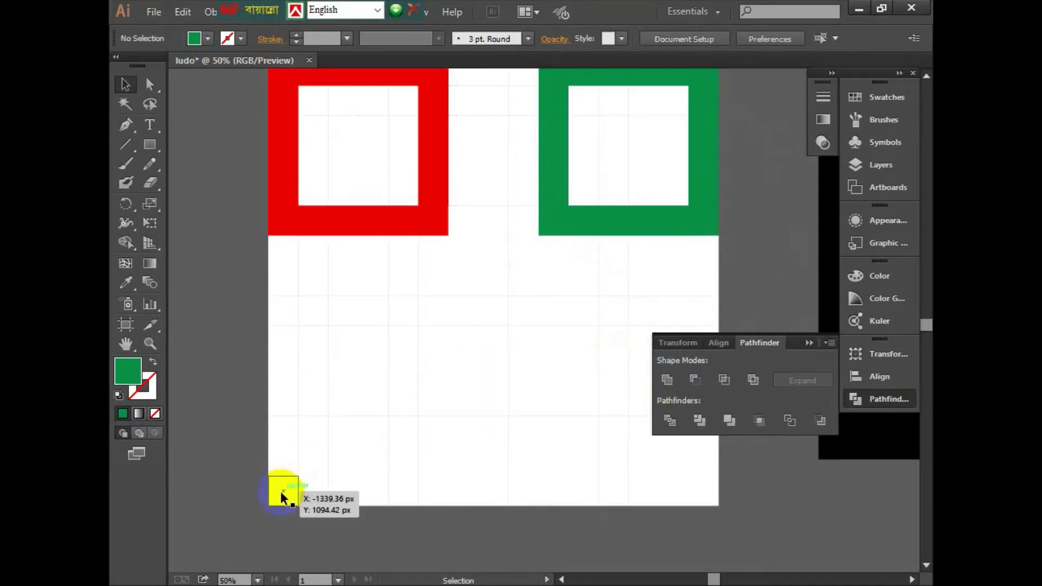
{"action": "left_click_drag", "start_coordinate": [302, 473], "coordinate": [281, 490]}
{"action": "key", "text": "ctrl+d"}
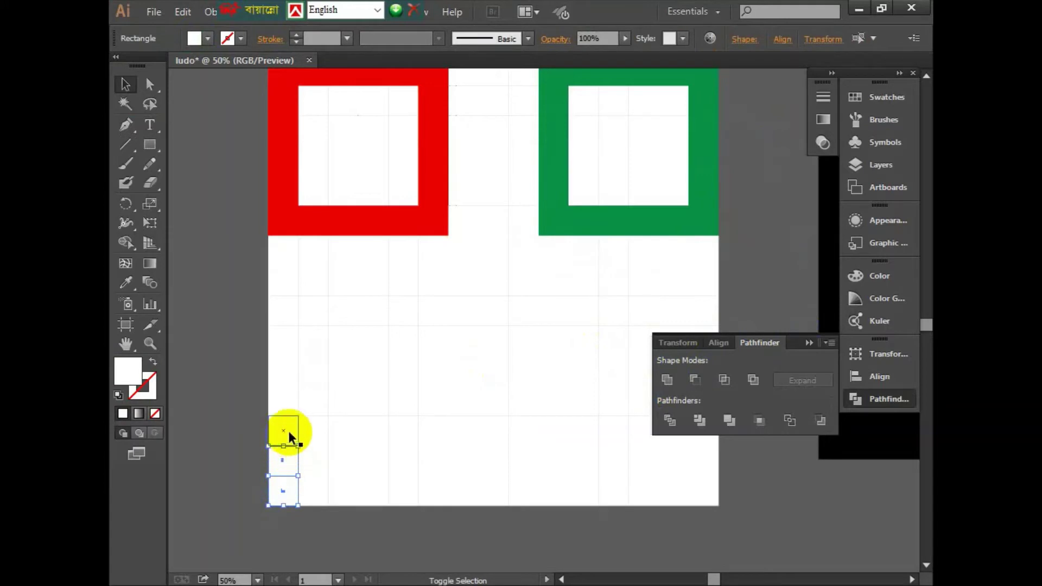
{"action": "key", "text": "ctrl+d"}
{"action": "key", "text": "ctrl+d"}
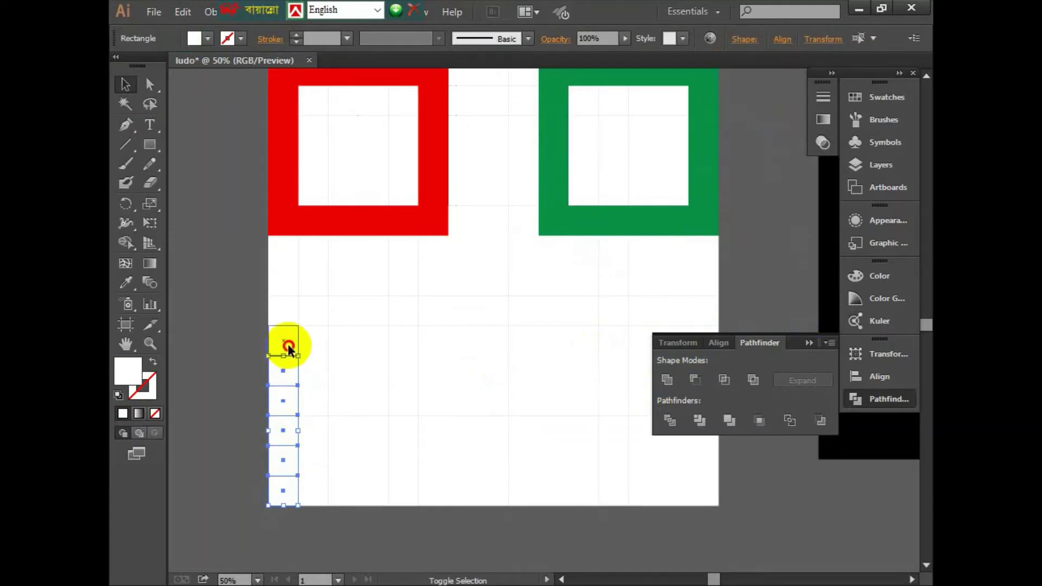
{"action": "left_click_drag", "start_coordinate": [287, 344], "coordinate": [317, 344]}
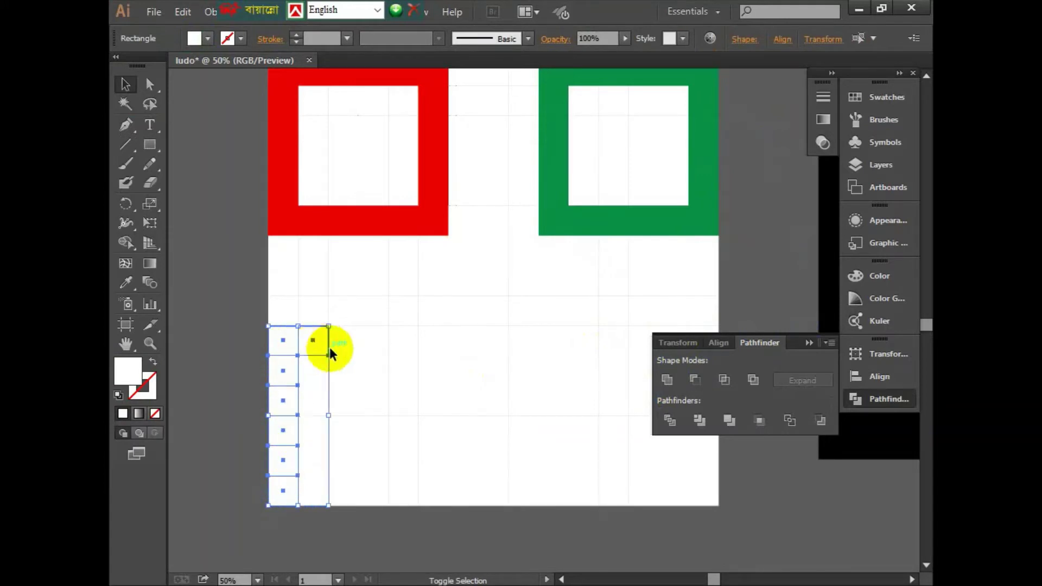
{"action": "key", "text": "ctrl+d"}
{"action": "key", "text": "ctrl+d"}
{"action": "key", "text": "ctrl+d"}
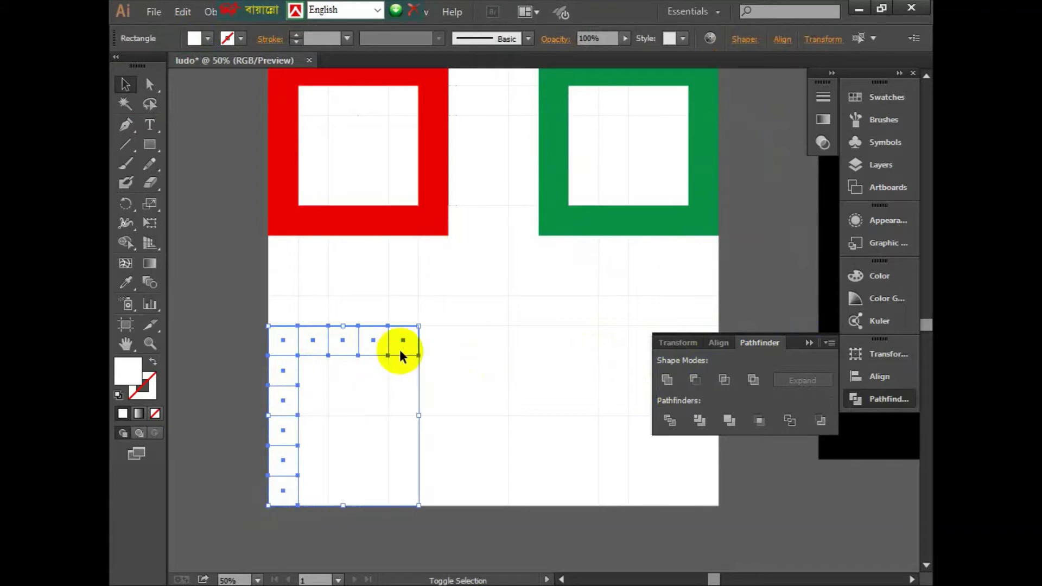
{"action": "mouse_move", "coordinate": [403, 357]}
{"action": "left_mouse_down"}
{"action": "mouse_move", "coordinate": [433, 354]}
{"action": "mouse_move", "coordinate": [438, 431]}
{"action": "mouse_move", "coordinate": [432, 491]}
{"action": "mouse_move", "coordinate": [403, 491]}
{"action": "left_mouse_up"}
{"action": "left_click_drag", "start_coordinate": [403, 491], "coordinate": [314, 487]}
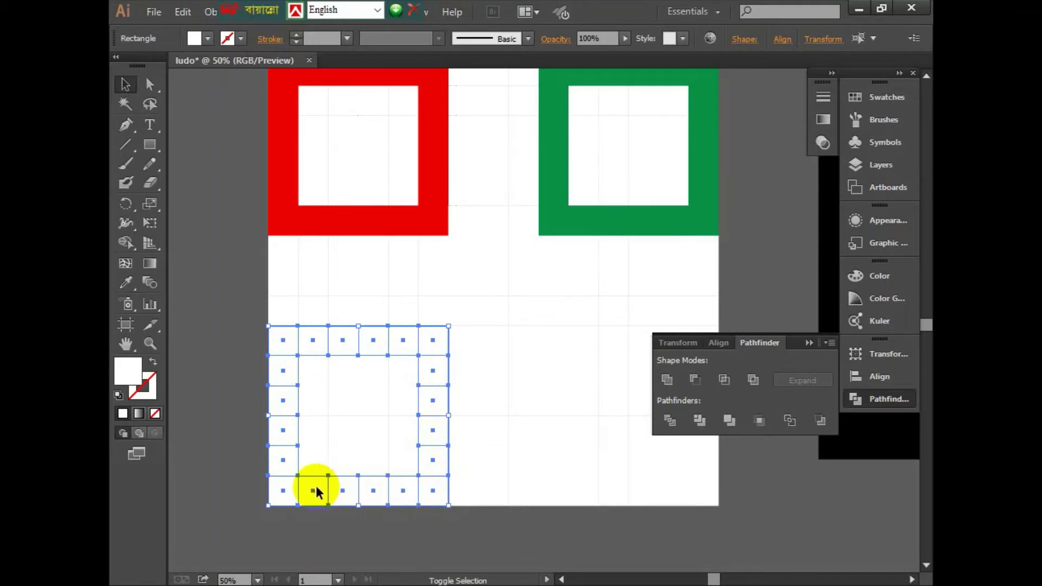
- Fill the ring blue, unite it into one frame, and deselect
{"action": "left_click", "coordinate": [194, 38]}
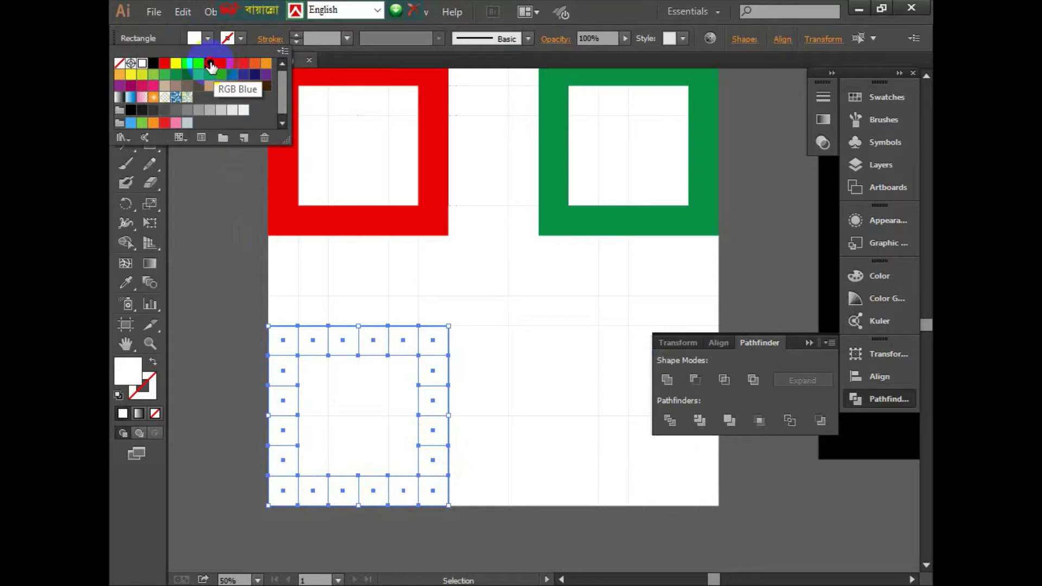
{"action": "left_click", "coordinate": [210, 64]}
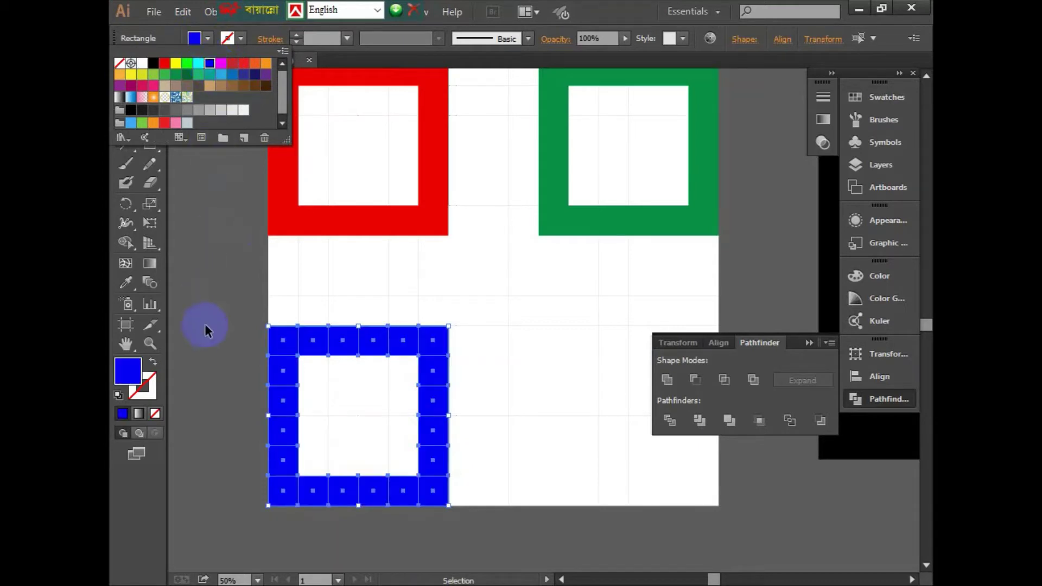
{"action": "left_click", "coordinate": [226, 343]}
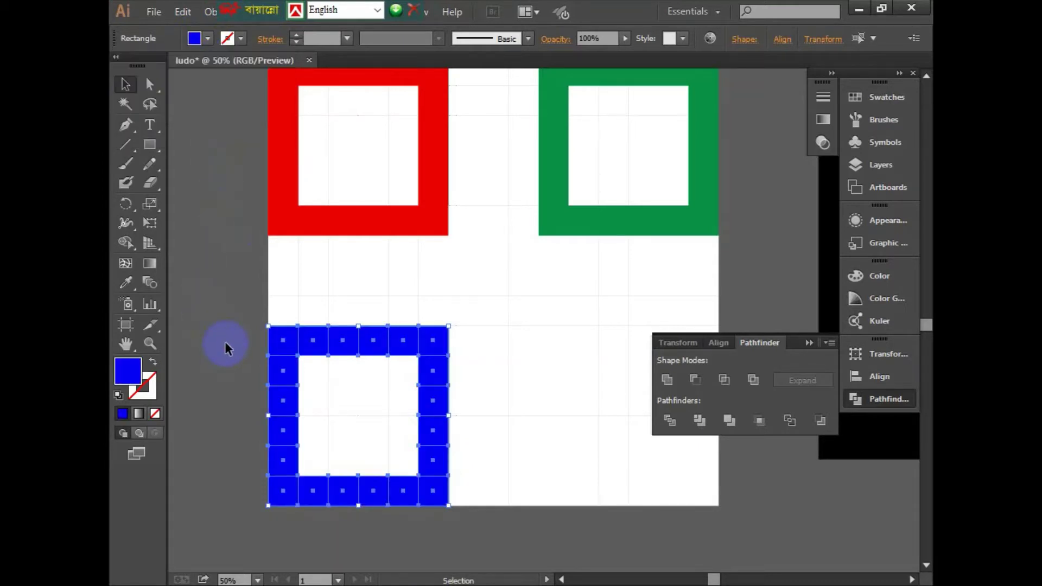
{"action": "left_click", "coordinate": [668, 380]}
{"action": "left_click", "coordinate": [686, 530]}
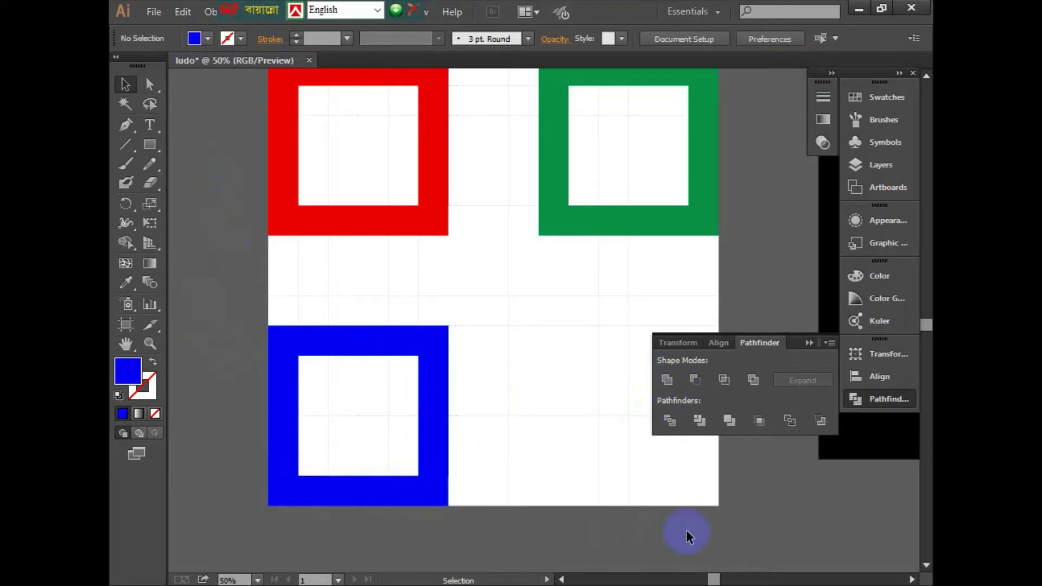
- Select the right column and top row cells of the bottom-right ring
{"action": "left_click_drag", "start_coordinate": [678, 507], "coordinate": [585, 497]}
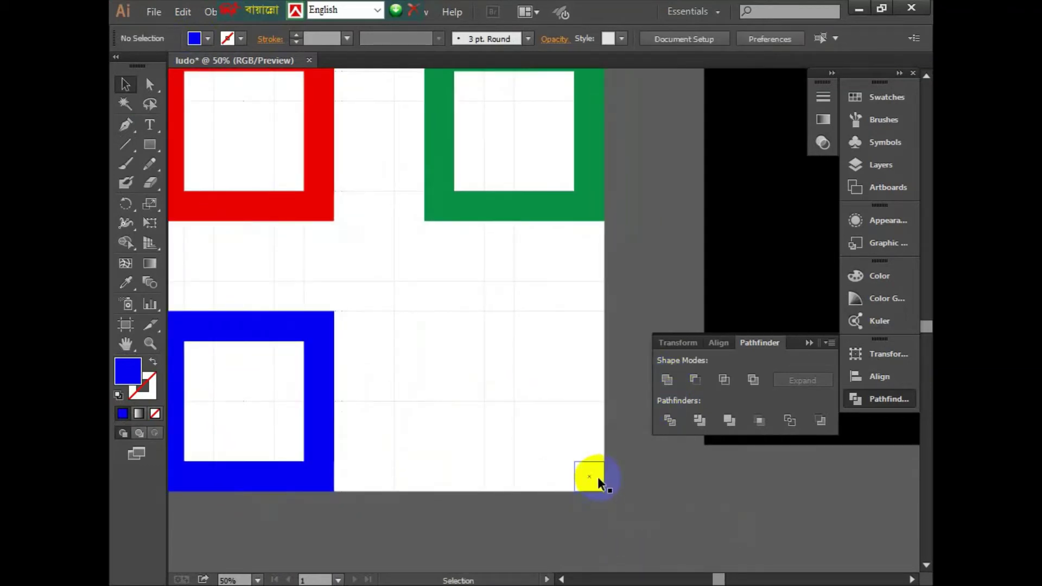
{"action": "left_click", "coordinate": [598, 478]}
{"action": "left_click", "coordinate": [590, 446], "text": "shift"}
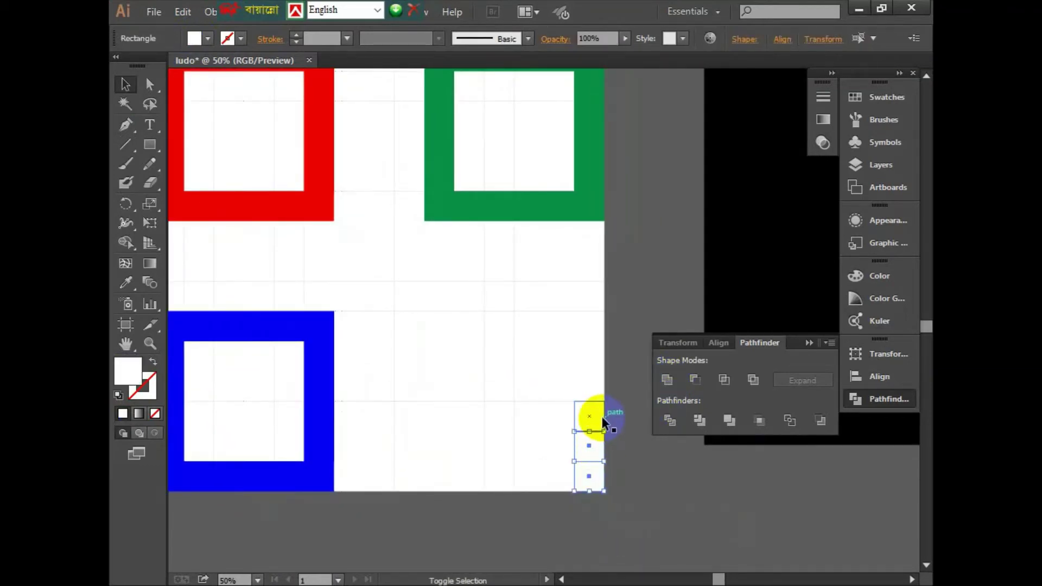
{"action": "left_click", "coordinate": [596, 402], "text": "shift"}
{"action": "left_click", "coordinate": [591, 357], "text": "shift"}
{"action": "left_click", "coordinate": [590, 328], "text": "shift"}
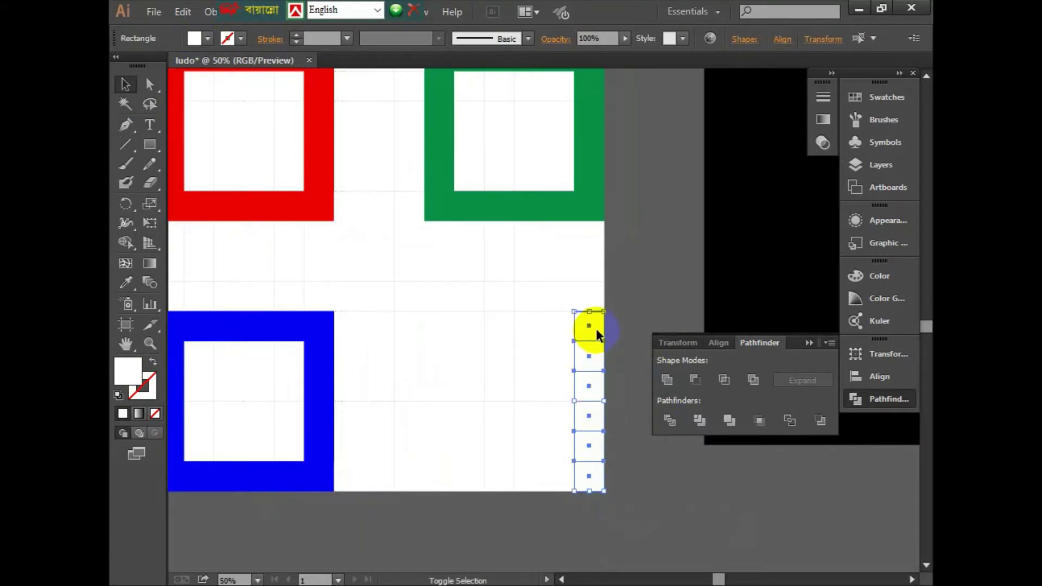
{"action": "left_click", "coordinate": [564, 323], "text": "shift"}
{"action": "left_click", "coordinate": [525, 323], "text": "shift"}
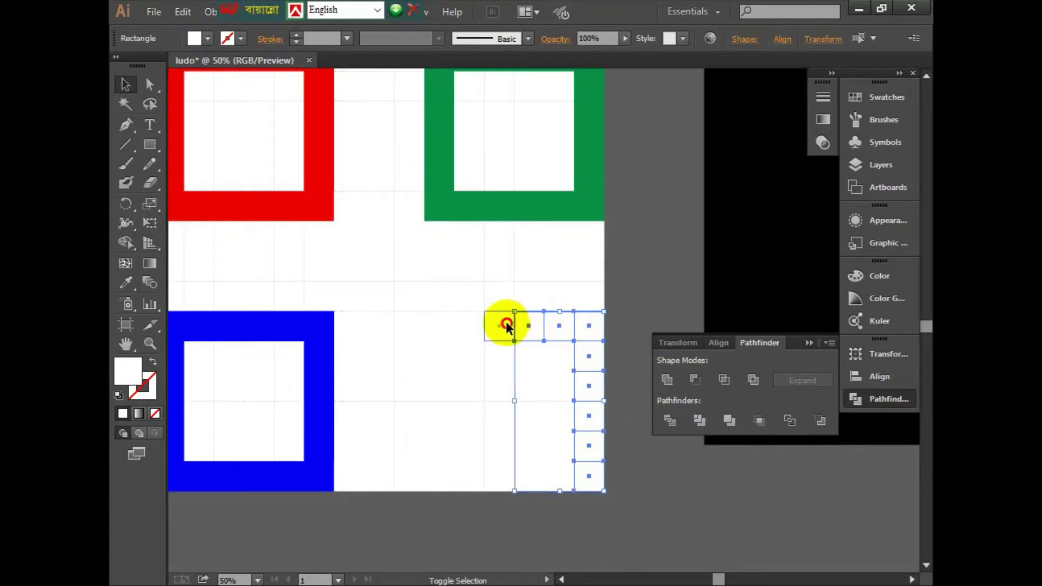
{"action": "left_click", "coordinate": [473, 325], "text": "shift"}
{"action": "left_click", "coordinate": [437, 328], "text": "shift"}
- Add the ring's left column and bottom row cells to the selection
{"action": "left_click", "coordinate": [438, 354], "text": "shift"}
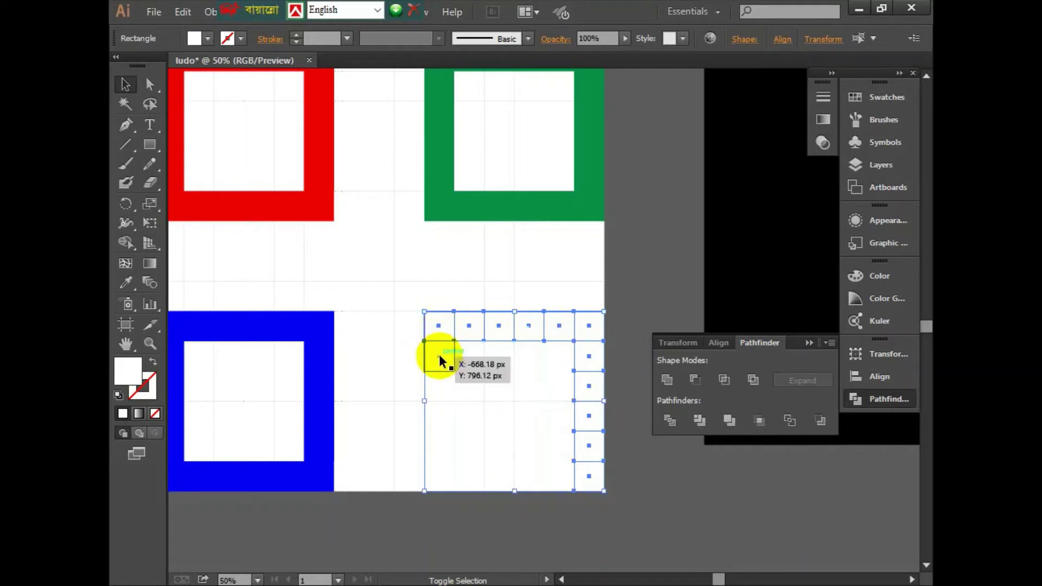
{"action": "left_click", "coordinate": [439, 383], "text": "shift"}
{"action": "left_click", "coordinate": [440, 413], "text": "shift"}
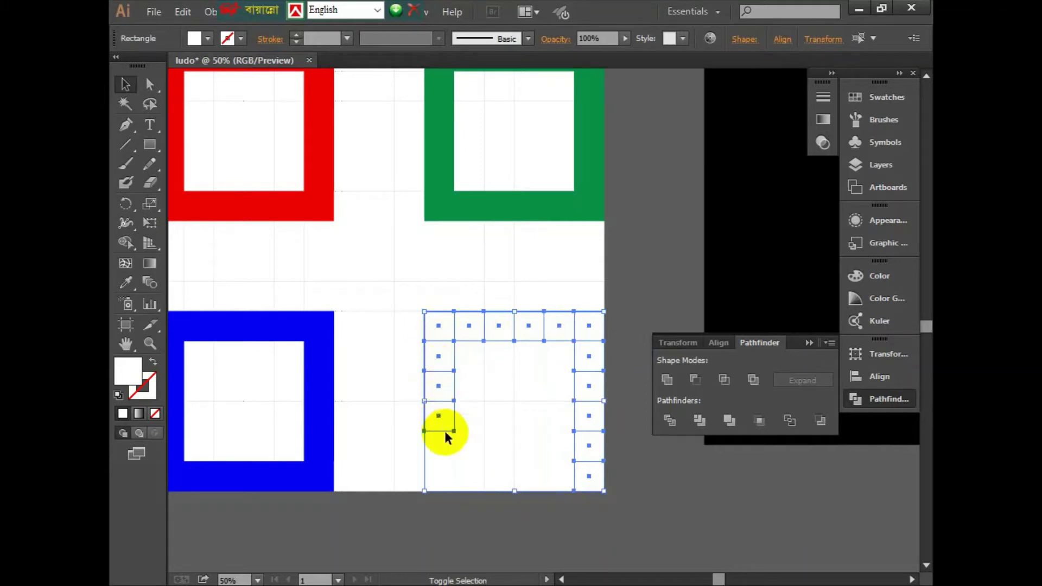
{"action": "left_click", "coordinate": [442, 446], "text": "shift"}
{"action": "left_click", "coordinate": [439, 477], "text": "shift"}
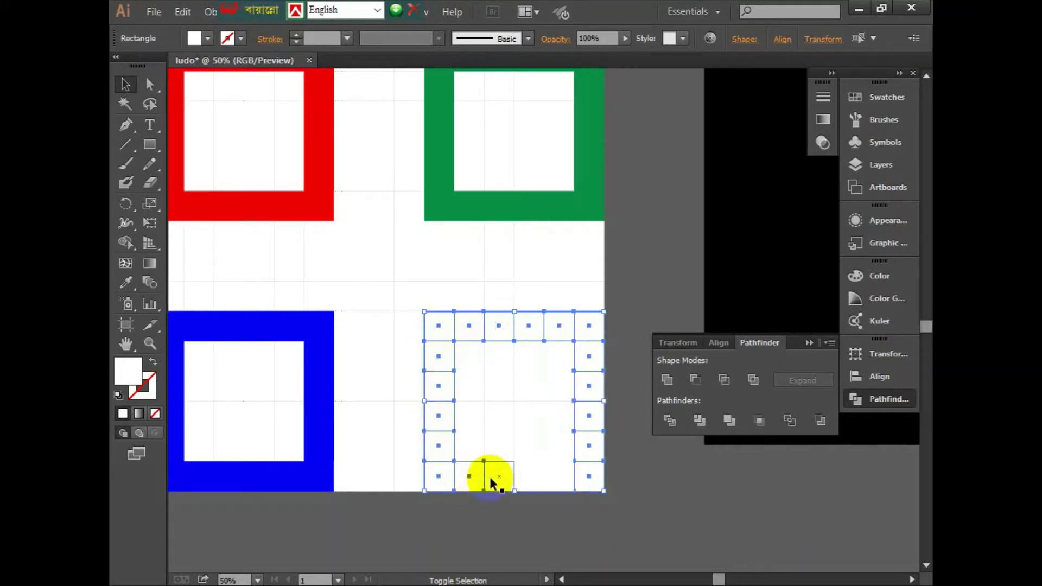
{"action": "left_click", "coordinate": [498, 476], "text": "shift"}
{"action": "left_click", "coordinate": [559, 476], "text": "shift"}
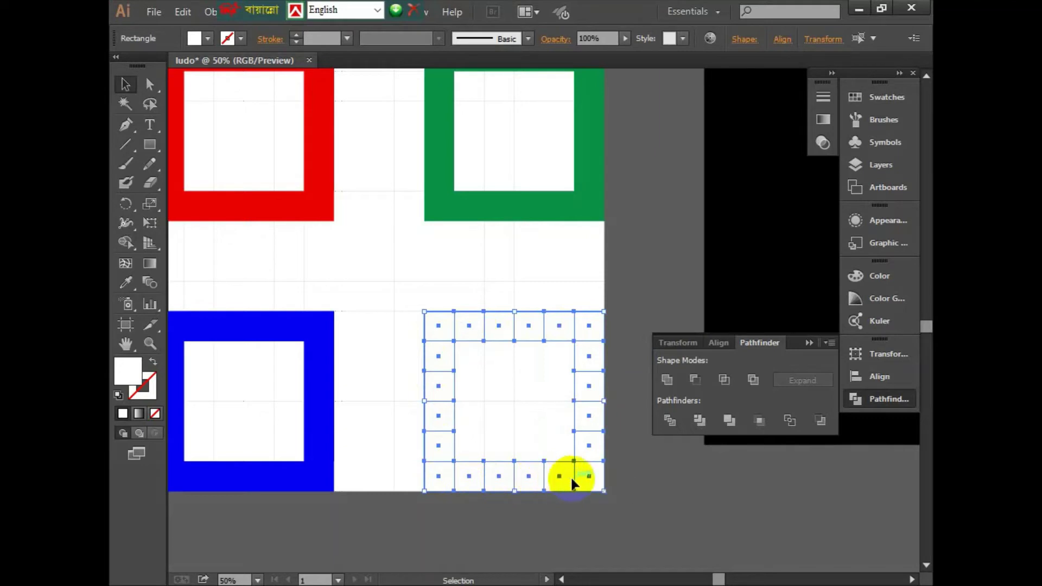
- Fill the ring yellow, unite it into one frame, and deselect
{"action": "left_click", "coordinate": [193, 39]}
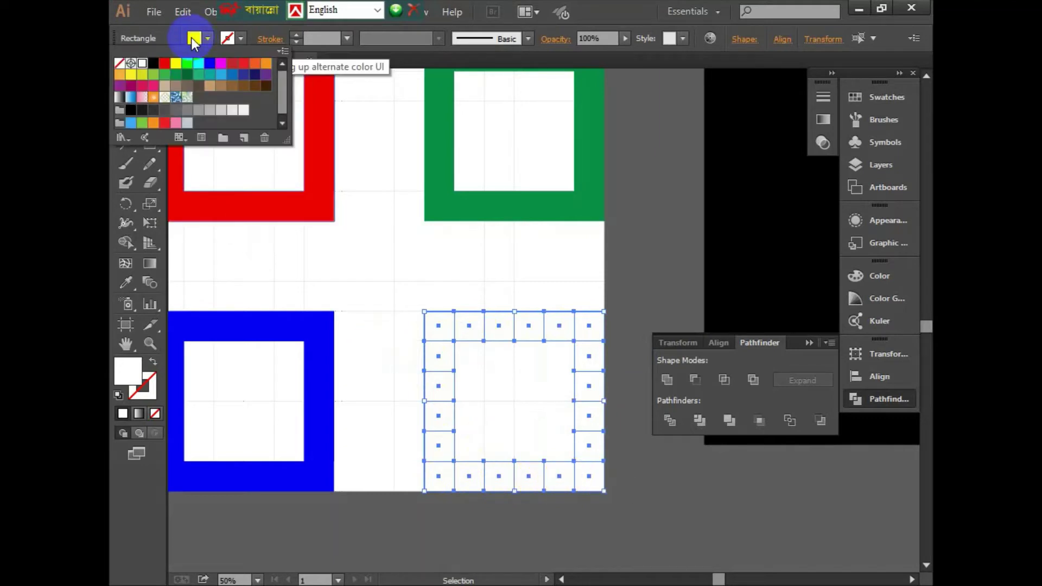
{"action": "left_click", "coordinate": [175, 62]}
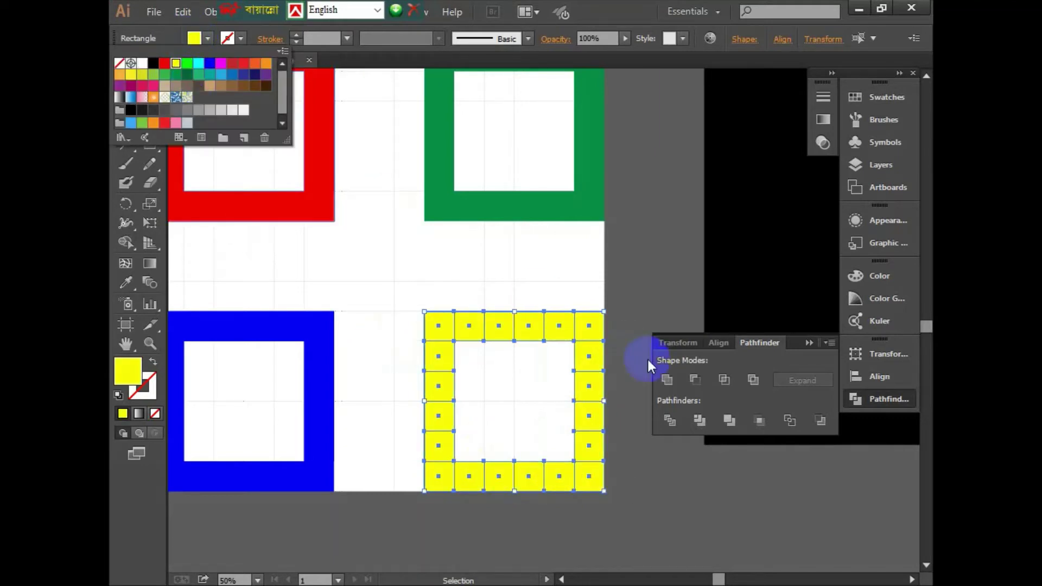
{"action": "left_click", "coordinate": [673, 379]}
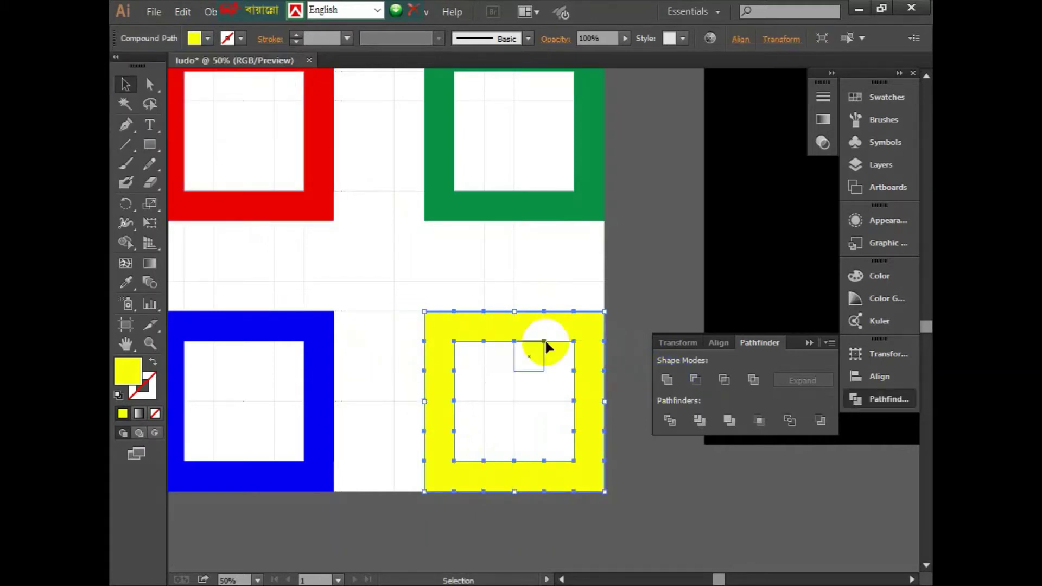
{"action": "left_click", "coordinate": [678, 288]}
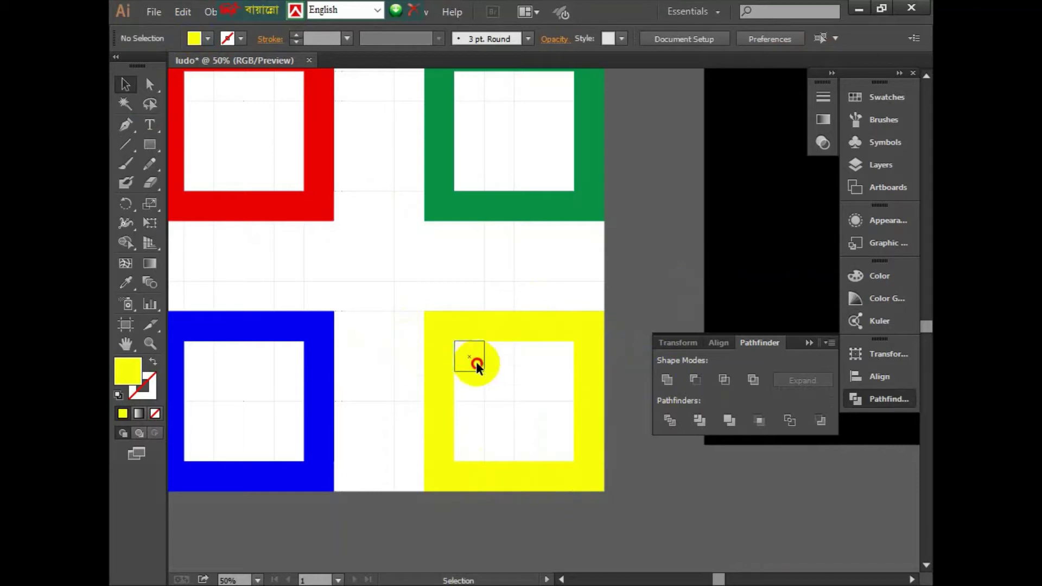
- Unite the cells inside the yellow home, including the corner cell, into one white square
{"action": "mouse_move", "coordinate": [469, 357]}
{"action": "left_mouse_down"}
{"action": "mouse_move", "coordinate": [500, 367]}
{"action": "mouse_move", "coordinate": [558, 360]}
{"action": "mouse_move", "coordinate": [562, 377]}
{"action": "mouse_move", "coordinate": [470, 392]}
{"action": "mouse_move", "coordinate": [499, 426]}
{"action": "mouse_move", "coordinate": [560, 419]}
{"action": "mouse_move", "coordinate": [542, 442]}
{"action": "mouse_move", "coordinate": [477, 442]}
{"action": "left_mouse_up"}
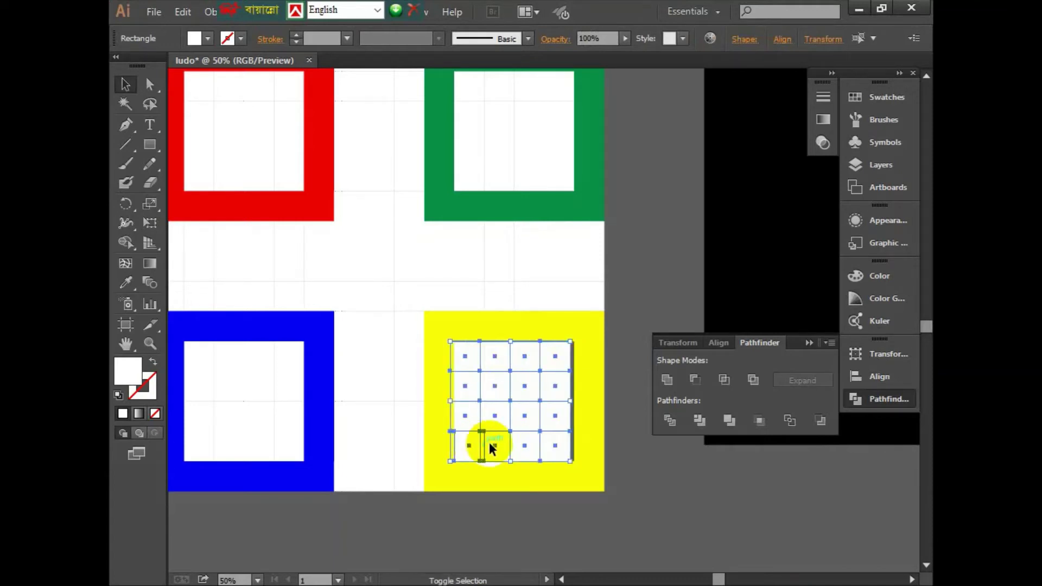
{"action": "left_click", "coordinate": [668, 379]}
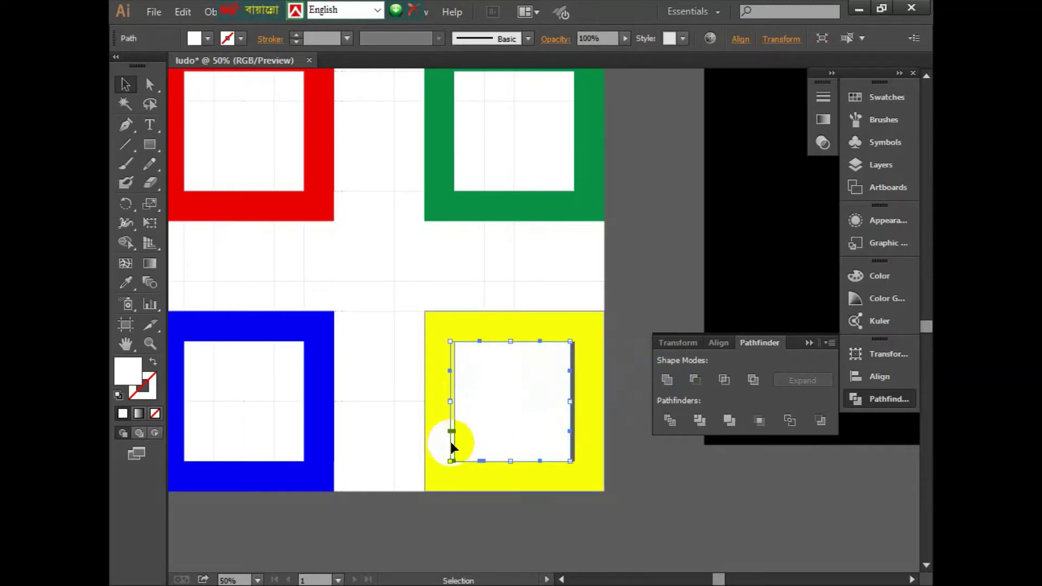
{"action": "left_click", "coordinate": [653, 276]}
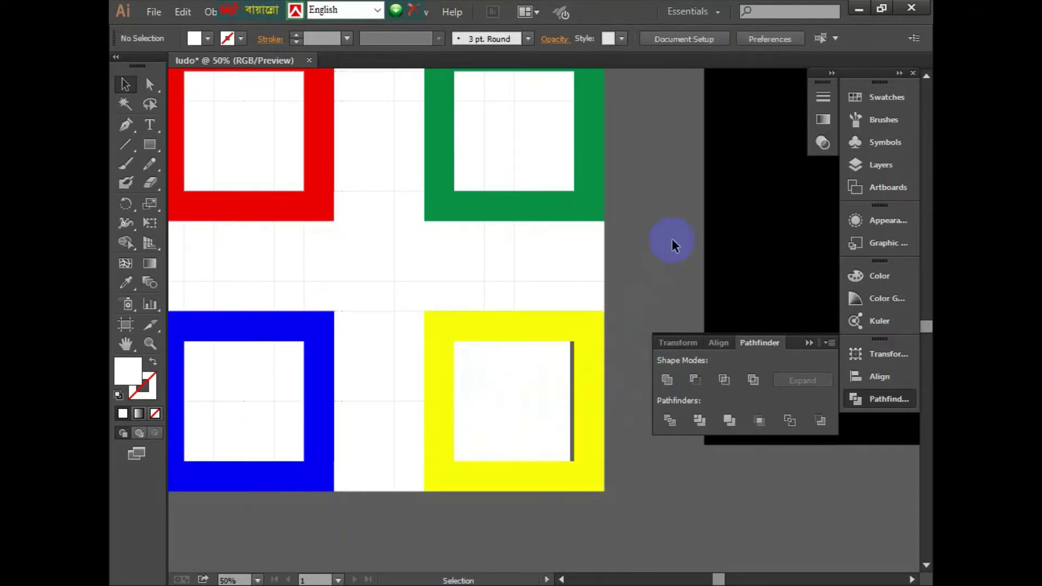
{"action": "key", "text": "ctrl+z"}
{"action": "key", "text": "ctrl+z"}
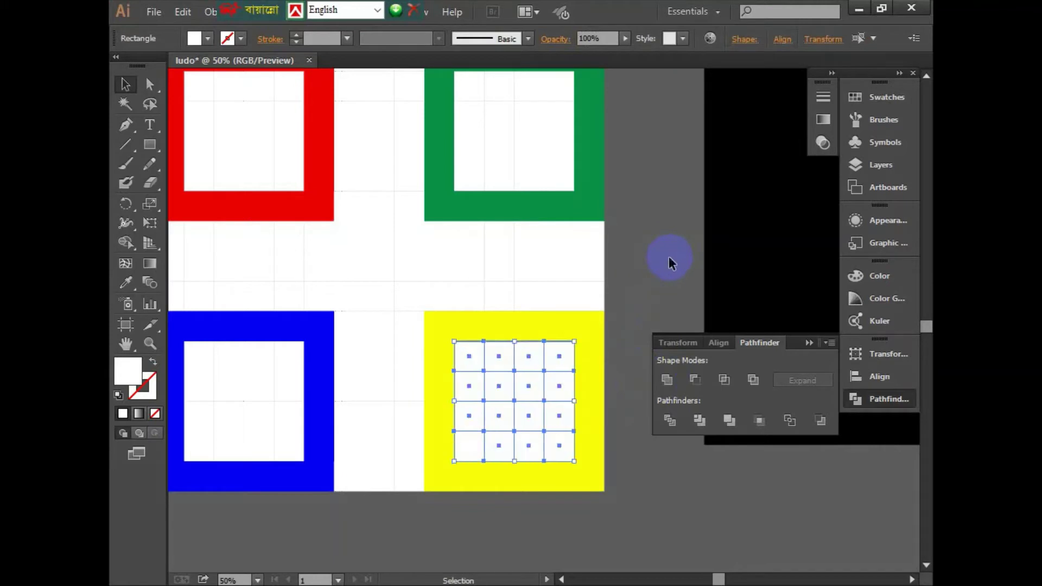
{"action": "left_click", "coordinate": [671, 383]}
{"action": "left_click", "coordinate": [474, 441], "text": "shift"}
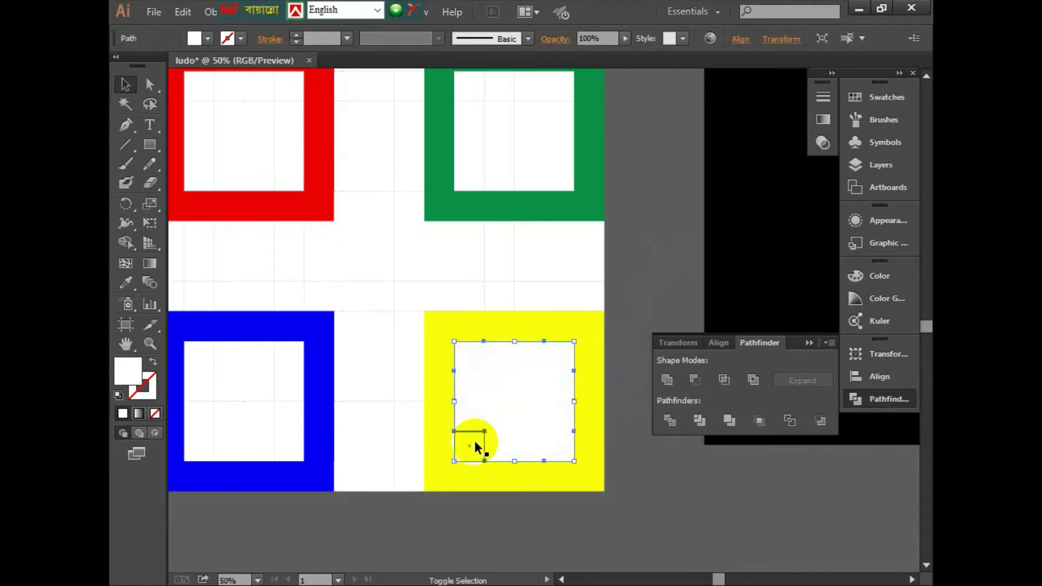
{"action": "left_click", "coordinate": [667, 379]}
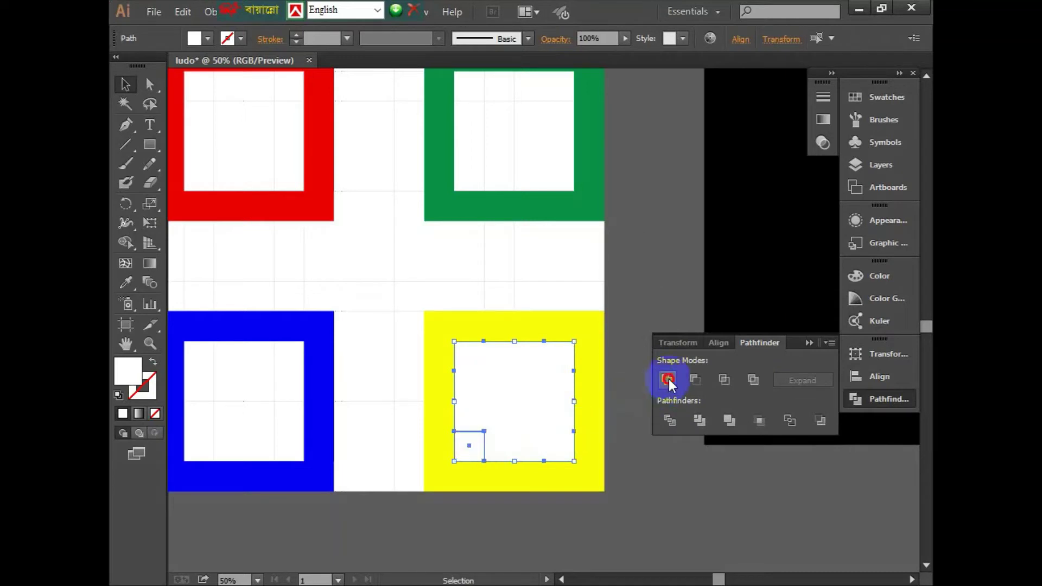
{"action": "left_click", "coordinate": [644, 279]}
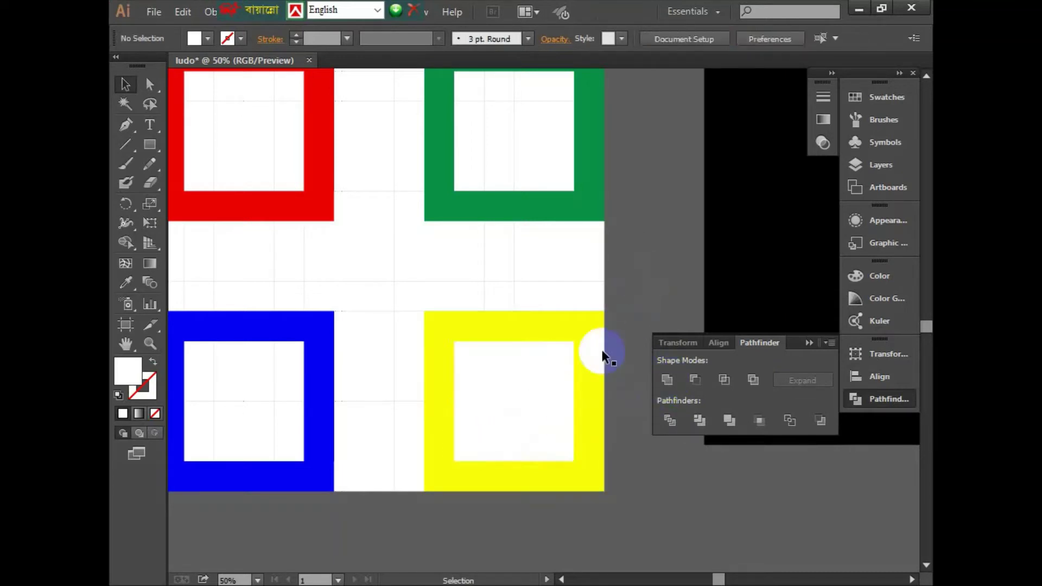
{"action": "left_click", "coordinate": [482, 448]}
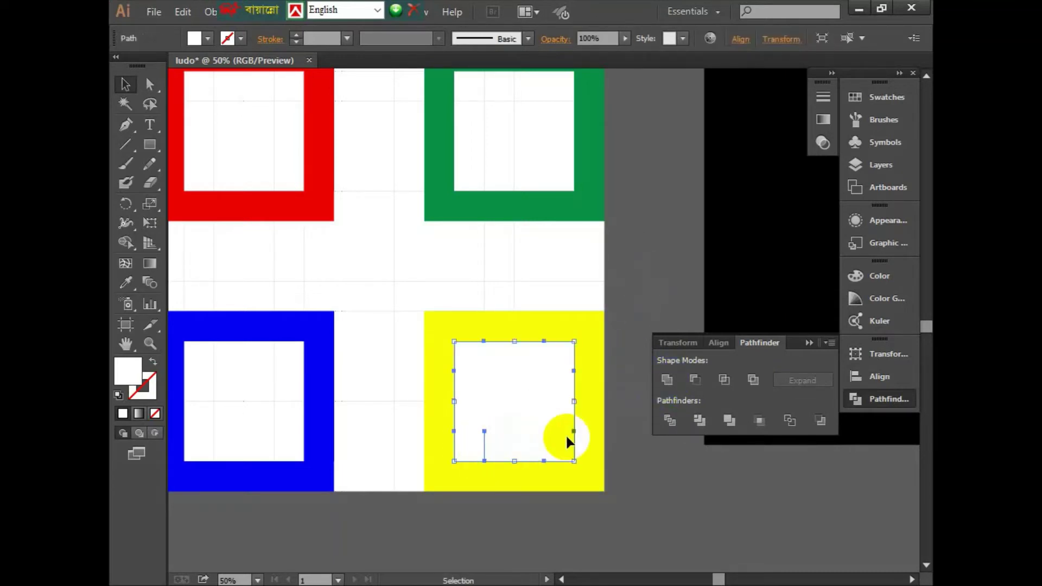
{"action": "left_click", "coordinate": [524, 418]}
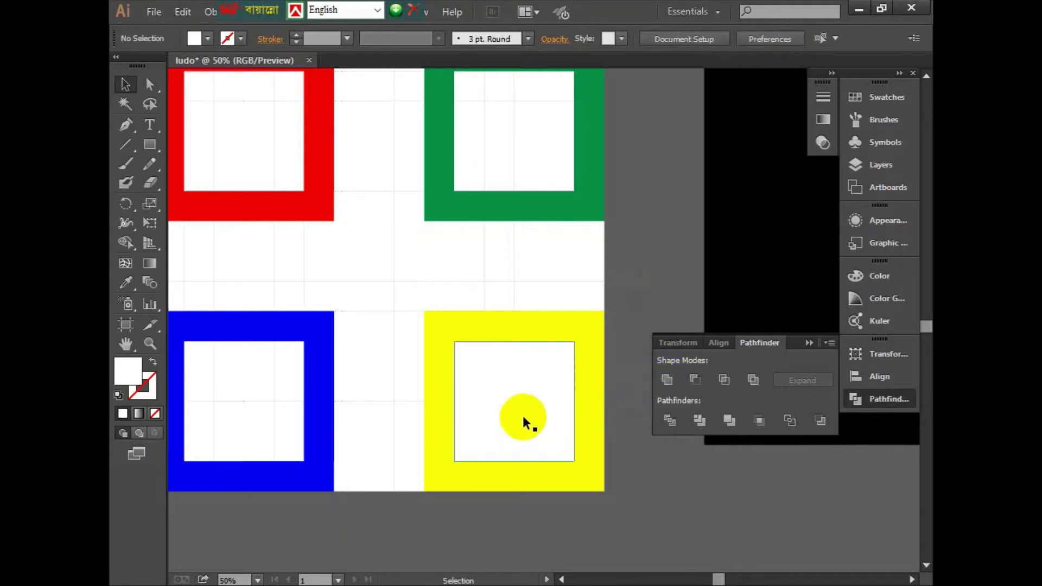
{"action": "scroll", "coordinate": [663, 256], "scroll_direction": "up", "scroll_amount": 5}
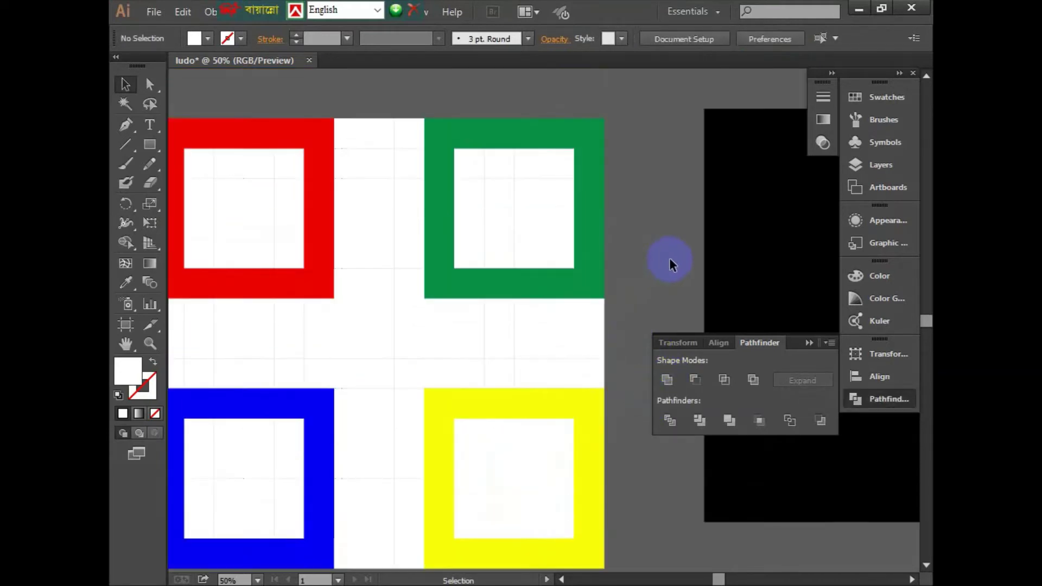
- Unite the green home's cell grid into one white square
{"action": "mouse_move", "coordinate": [466, 202]}
{"action": "left_mouse_down"}
{"action": "mouse_move", "coordinate": [555, 206]}
{"action": "mouse_move", "coordinate": [567, 232]}
{"action": "mouse_move", "coordinate": [478, 230]}
{"action": "mouse_move", "coordinate": [481, 260]}
{"action": "mouse_move", "coordinate": [558, 272]}
{"action": "mouse_move", "coordinate": [563, 291]}
{"action": "mouse_move", "coordinate": [472, 291]}
{"action": "left_mouse_up"}
{"action": "left_click", "coordinate": [667, 380]}
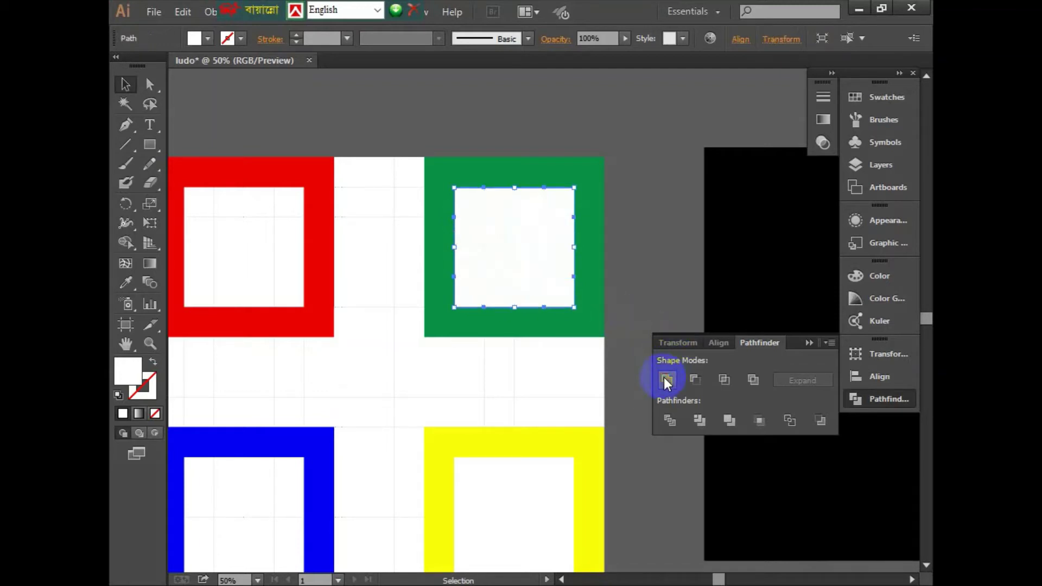
{"action": "left_click", "coordinate": [633, 216]}
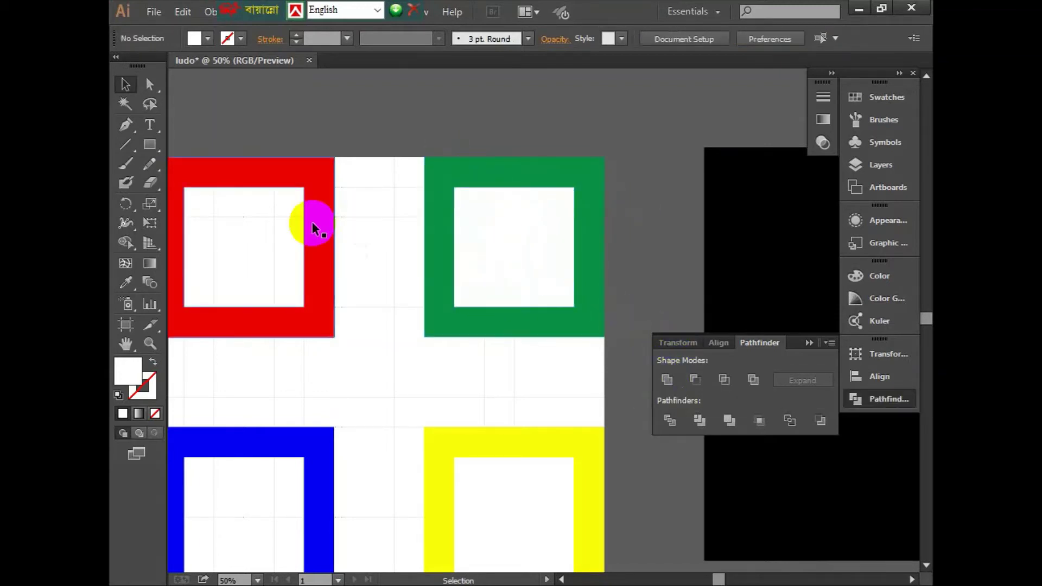
{"action": "mouse_move", "coordinate": [377, 96]}
{"action": "left_mouse_down"}
{"action": "mouse_move", "coordinate": [481, 120]}
{"action": "mouse_move", "coordinate": [477, 70]}
{"action": "left_mouse_up"}
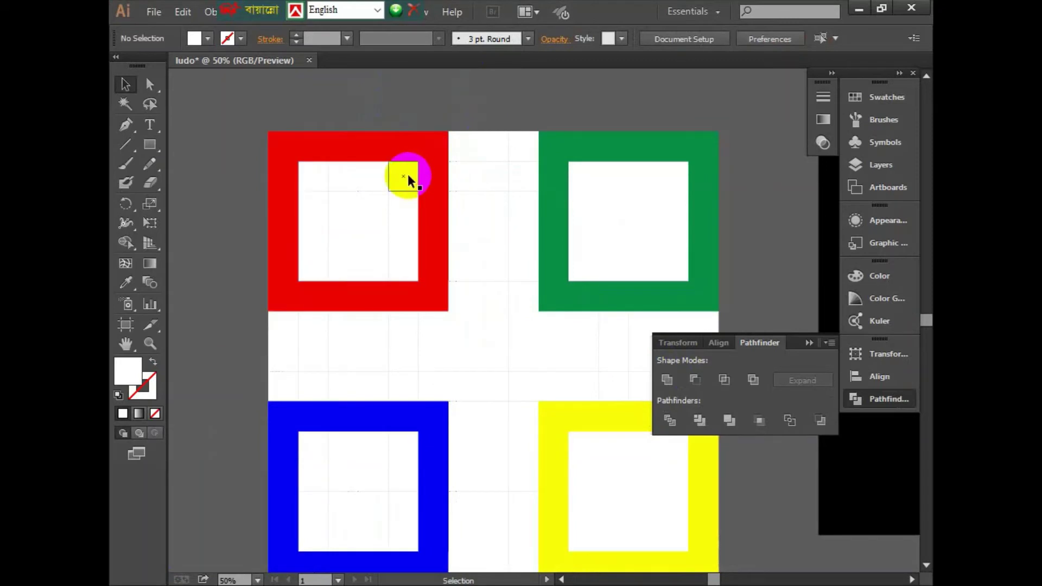
- Fill the red home with cell copies and unite them and the leftovers into one square
{"action": "mouse_move", "coordinate": [408, 174]}
{"action": "left_mouse_down"}
{"action": "mouse_move", "coordinate": [312, 175]}
{"action": "mouse_move", "coordinate": [314, 207]}
{"action": "mouse_move", "coordinate": [406, 216]}
{"action": "mouse_move", "coordinate": [406, 236]}
{"action": "left_mouse_up"}
{"action": "mouse_move", "coordinate": [406, 236]}
{"action": "left_mouse_down"}
{"action": "mouse_move", "coordinate": [311, 234]}
{"action": "mouse_move", "coordinate": [609, 353]}
{"action": "left_mouse_up"}
{"action": "left_click", "coordinate": [668, 380]}
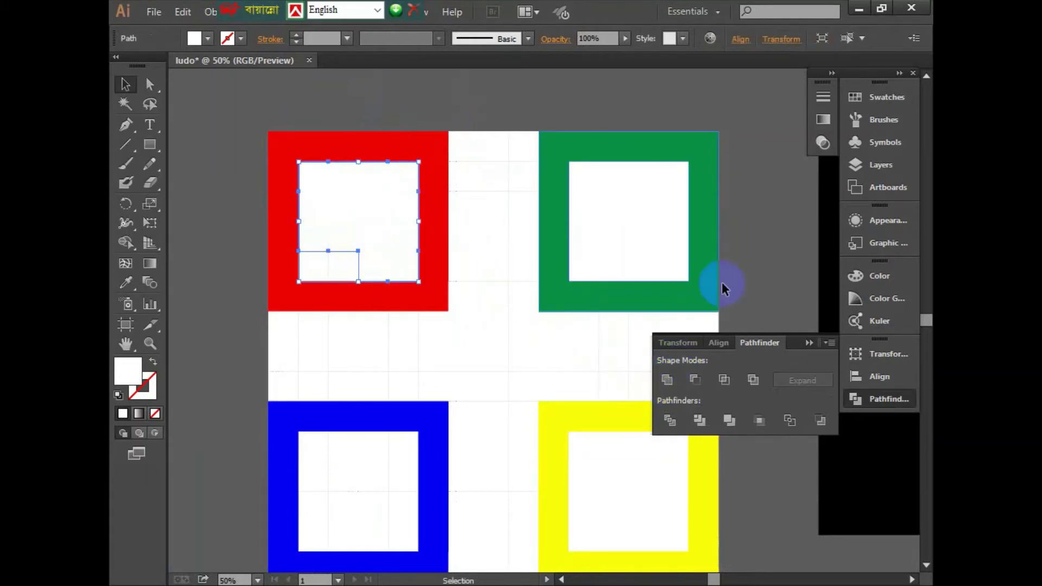
{"action": "left_click", "coordinate": [348, 268], "text": "shift"}
{"action": "left_click", "coordinate": [313, 265], "text": "shift"}
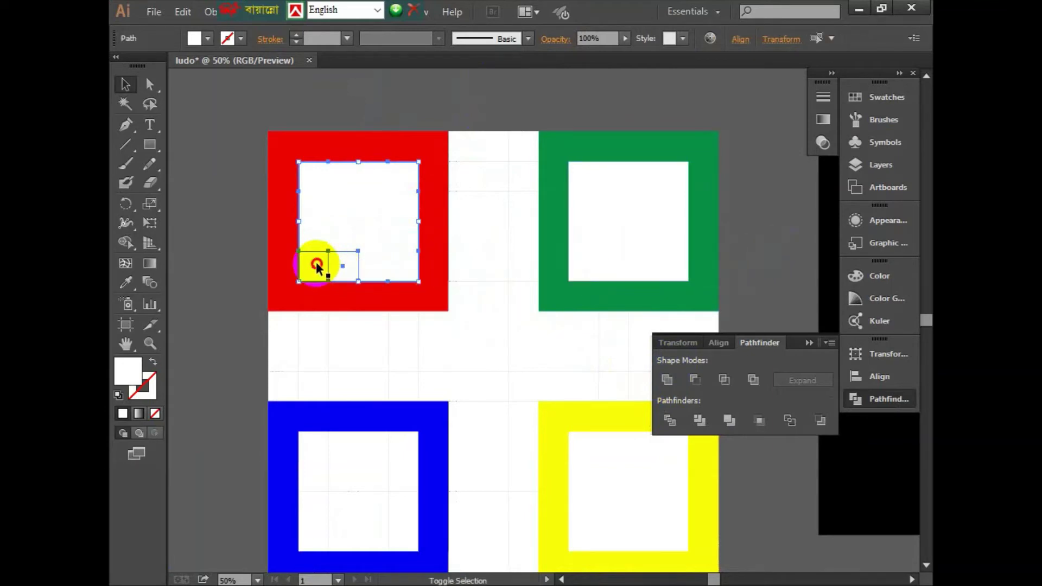
{"action": "left_click", "coordinate": [673, 379]}
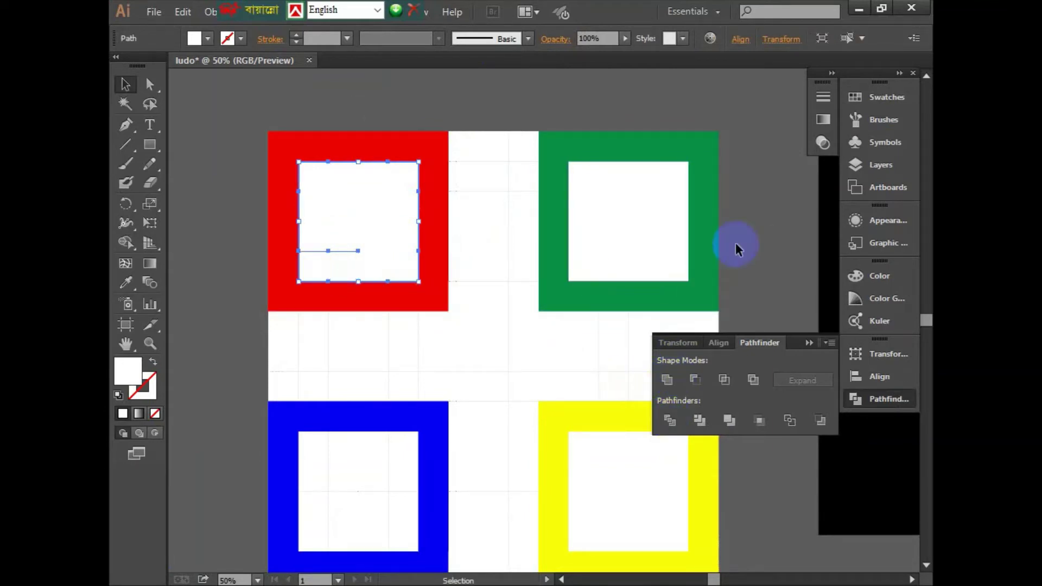
{"action": "left_click", "coordinate": [797, 228]}
{"action": "left_click", "coordinate": [333, 253]}
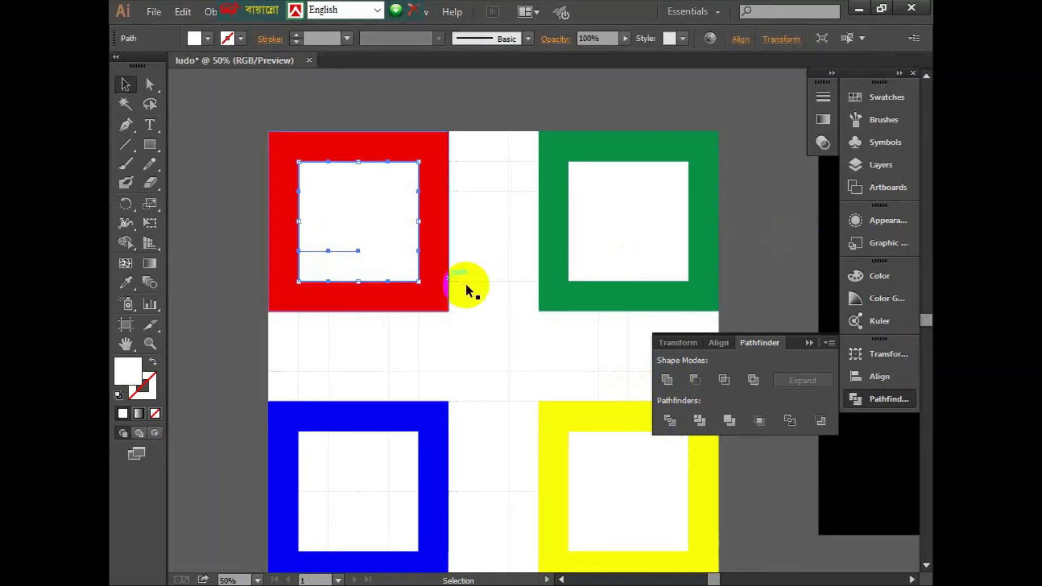
{"action": "left_click", "coordinate": [668, 381]}
{"action": "left_click", "coordinate": [730, 235]}
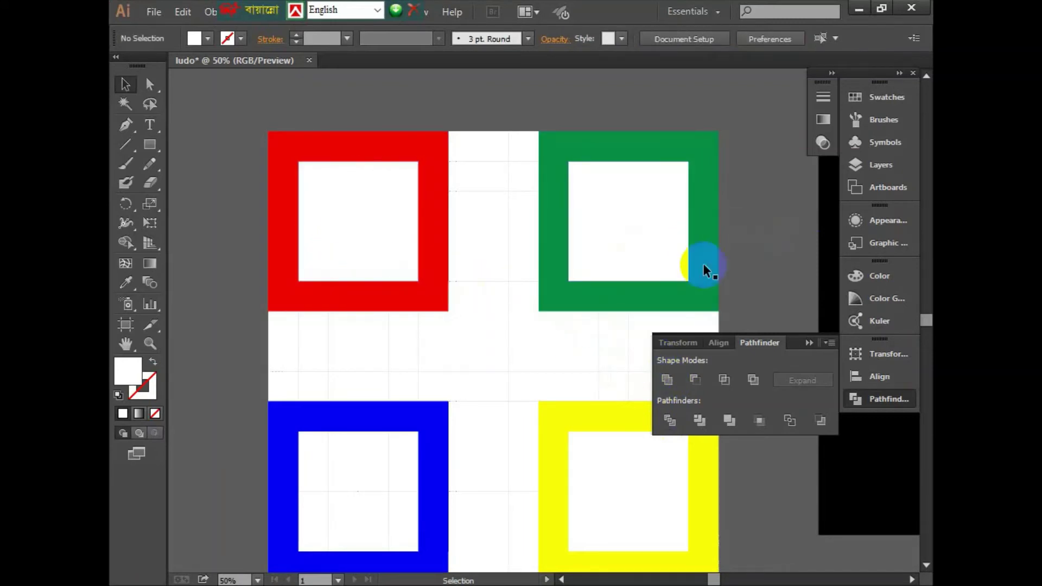
- Fill the blue home with cell copies and unite them into one white square
{"action": "mouse_move", "coordinate": [368, 223]}
{"action": "left_mouse_down"}
{"action": "mouse_move", "coordinate": [313, 369]}
{"action": "mouse_move", "coordinate": [402, 369]}
{"action": "mouse_move", "coordinate": [403, 399]}
{"action": "left_mouse_up"}
{"action": "scroll", "coordinate": [345, 224], "scroll_direction": "down", "scroll_amount": 3}
{"action": "mouse_move", "coordinate": [403, 399]}
{"action": "left_mouse_down"}
{"action": "mouse_move", "coordinate": [317, 397]}
{"action": "mouse_move", "coordinate": [316, 431]}
{"action": "mouse_move", "coordinate": [338, 432]}
{"action": "mouse_move", "coordinate": [341, 406]}
{"action": "mouse_move", "coordinate": [415, 440]}
{"action": "mouse_move", "coordinate": [401, 454]}
{"action": "mouse_move", "coordinate": [328, 456]}
{"action": "mouse_move", "coordinate": [356, 446]}
{"action": "left_mouse_up"}
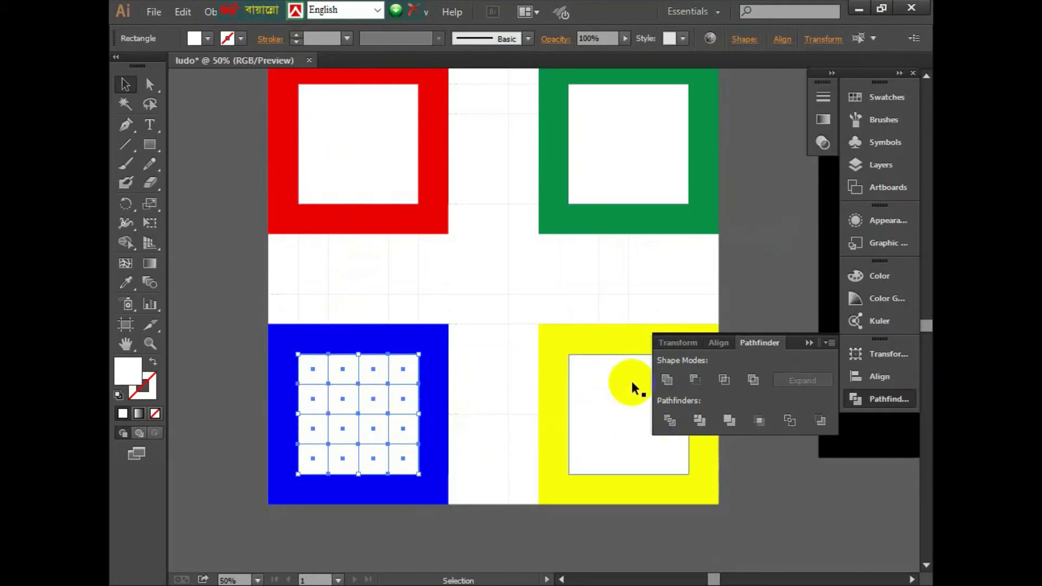
{"action": "left_click", "coordinate": [667, 380]}
{"action": "left_click", "coordinate": [779, 263]}
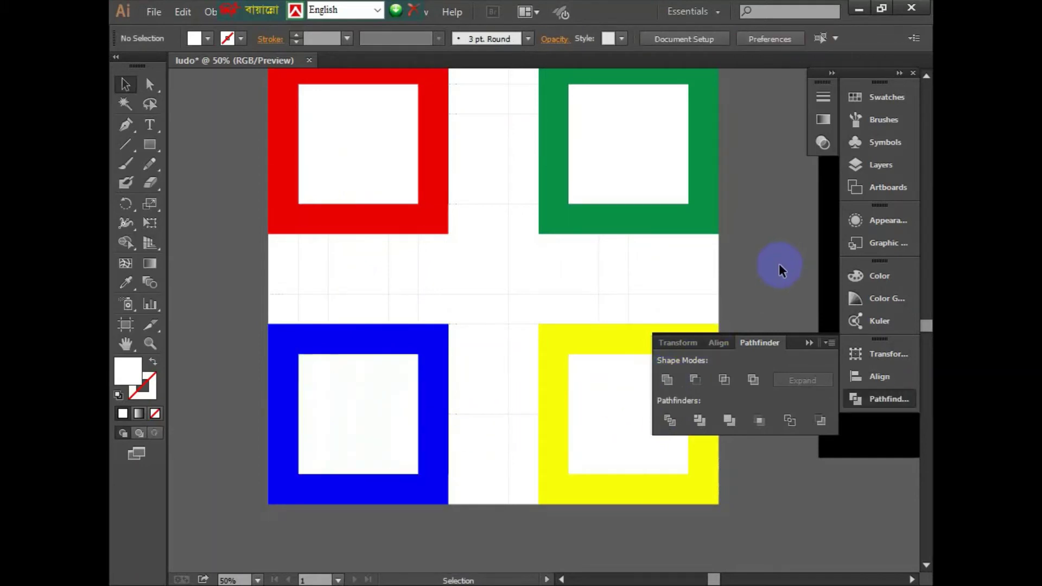
{"action": "scroll", "coordinate": [757, 255], "scroll_direction": "up", "scroll_amount": 1}
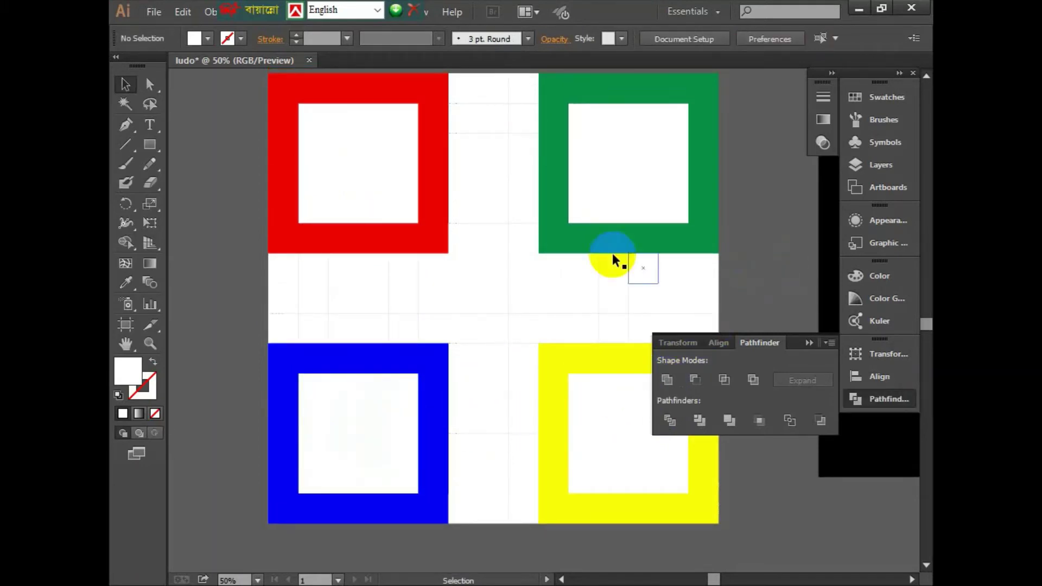
- Colour the six track cells below the red home with the red frame's colour using the Eyedropper
{"action": "left_click", "coordinate": [320, 255]}
{"action": "left_click", "coordinate": [317, 267]}
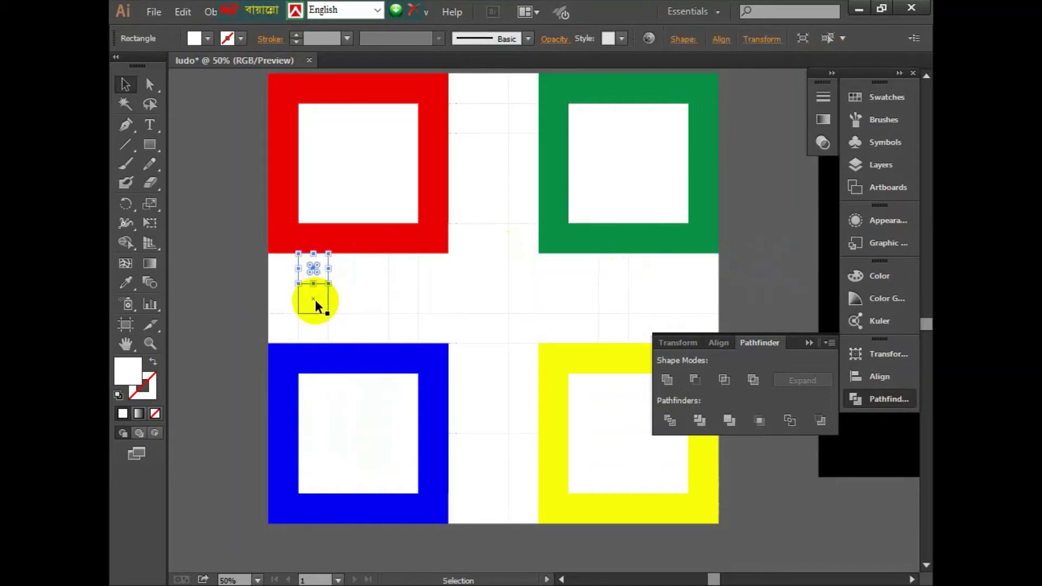
{"action": "left_click", "coordinate": [314, 297], "text": "shift"}
{"action": "left_click", "coordinate": [343, 300], "text": "shift"}
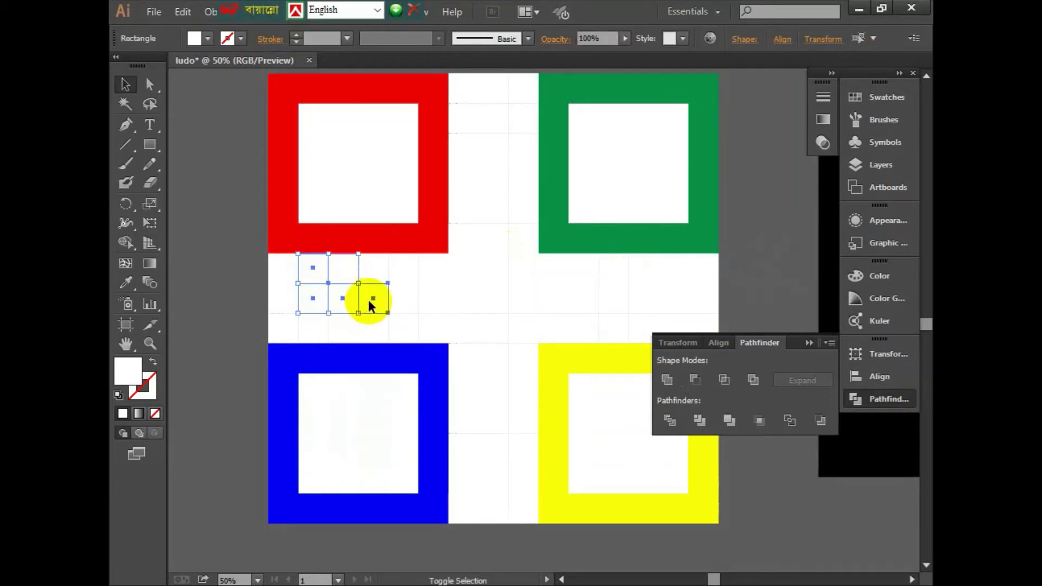
{"action": "left_click", "coordinate": [368, 298], "text": "shift"}
{"action": "left_click", "coordinate": [400, 298], "text": "shift"}
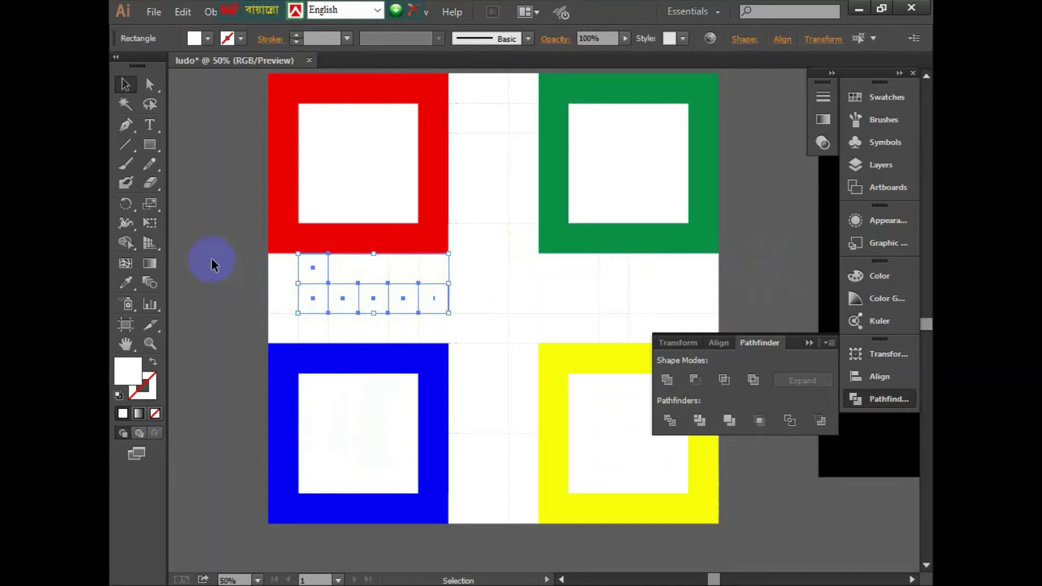
{"action": "left_click", "coordinate": [126, 283]}
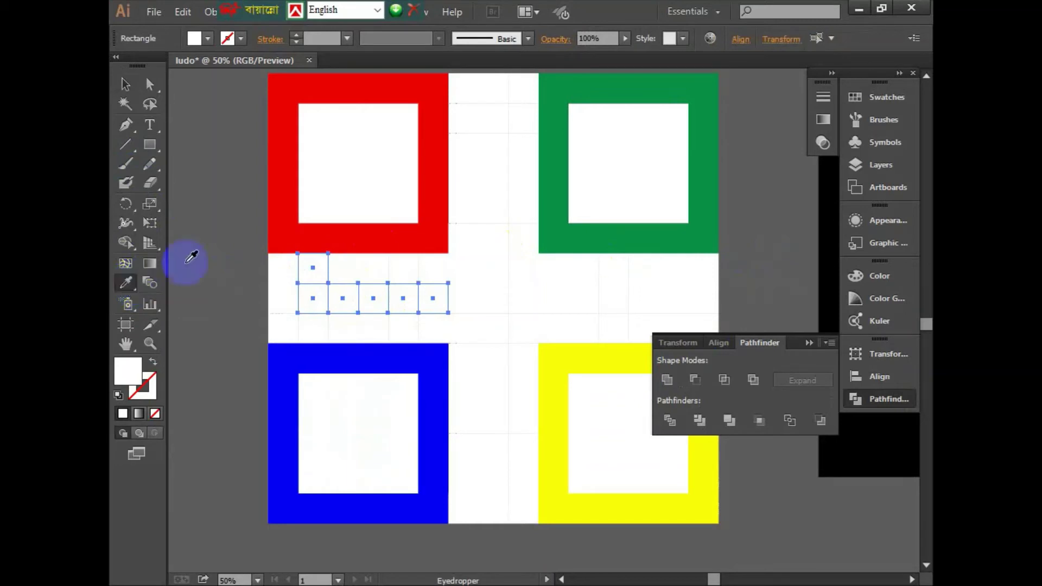
{"action": "left_click", "coordinate": [291, 223]}
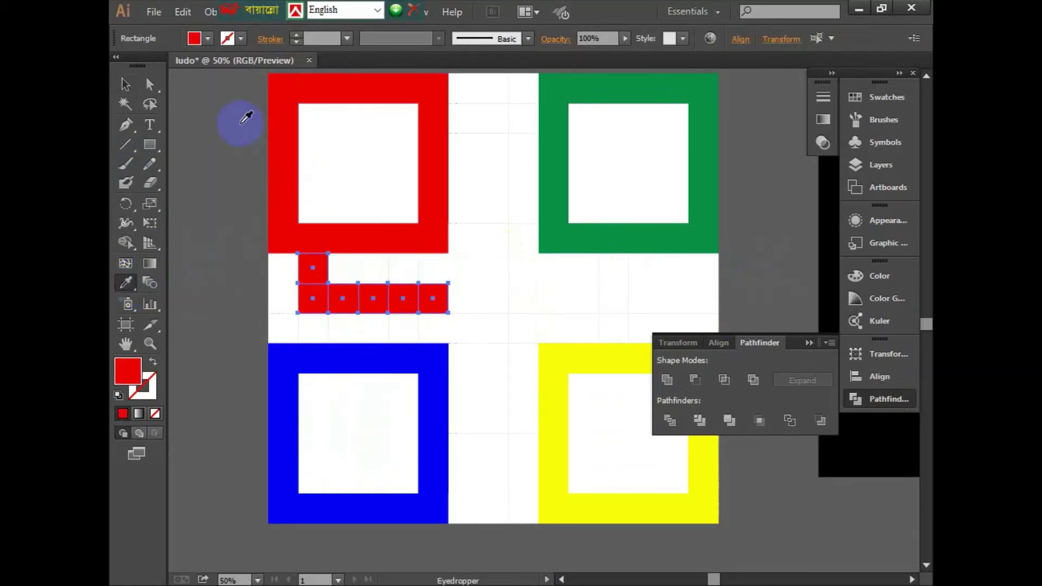
{"action": "left_click", "coordinate": [125, 84]}
{"action": "left_click", "coordinate": [216, 219]}
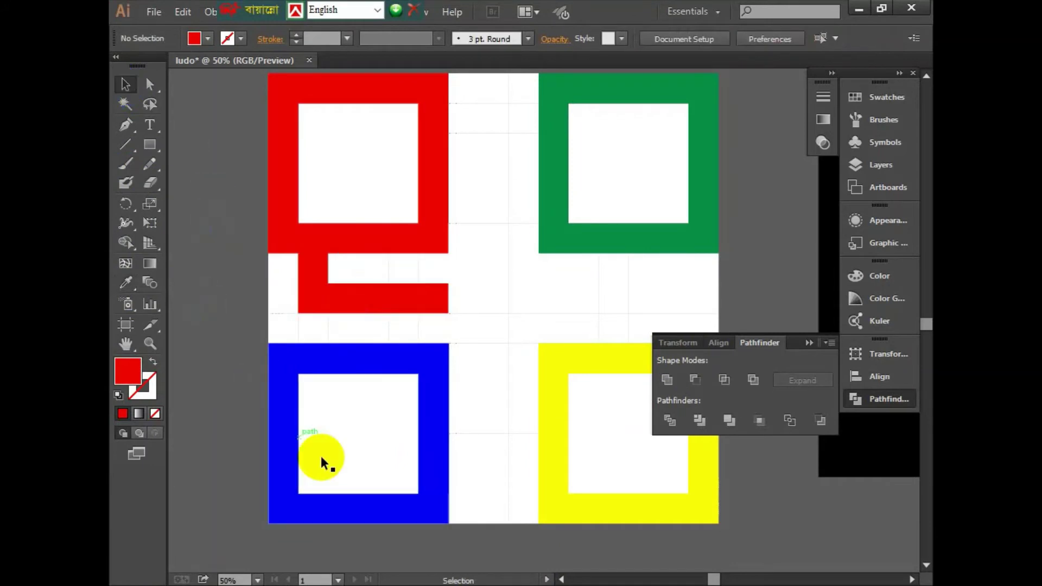
{"action": "left_click_drag", "start_coordinate": [321, 459], "coordinate": [463, 480]}
- Colour the blue entry path cells up the column with the blue frame's colour
{"action": "left_click", "coordinate": [496, 448], "text": "shift"}
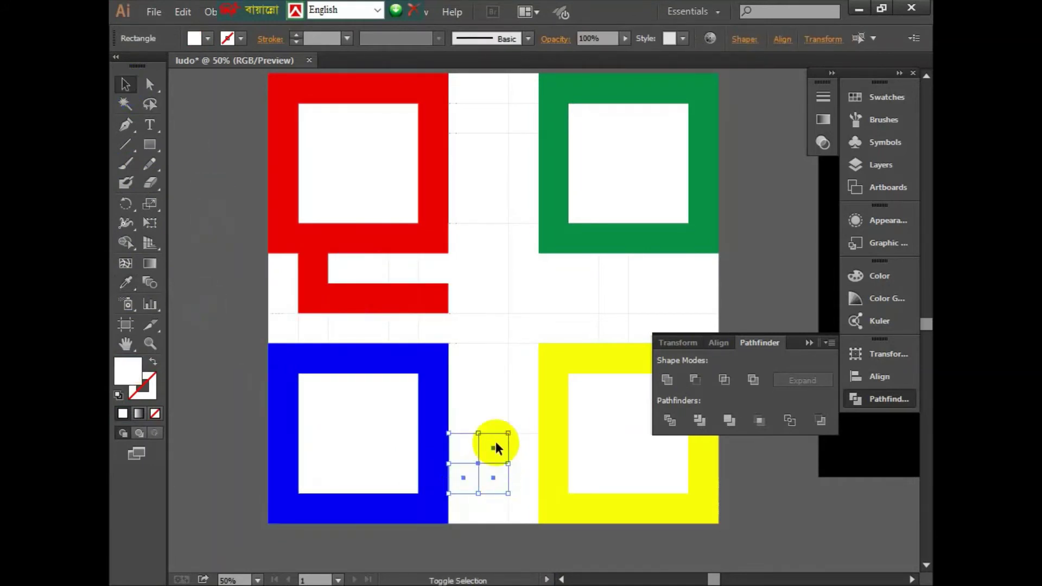
{"action": "left_click_drag", "start_coordinate": [494, 426], "coordinate": [391, 348]}
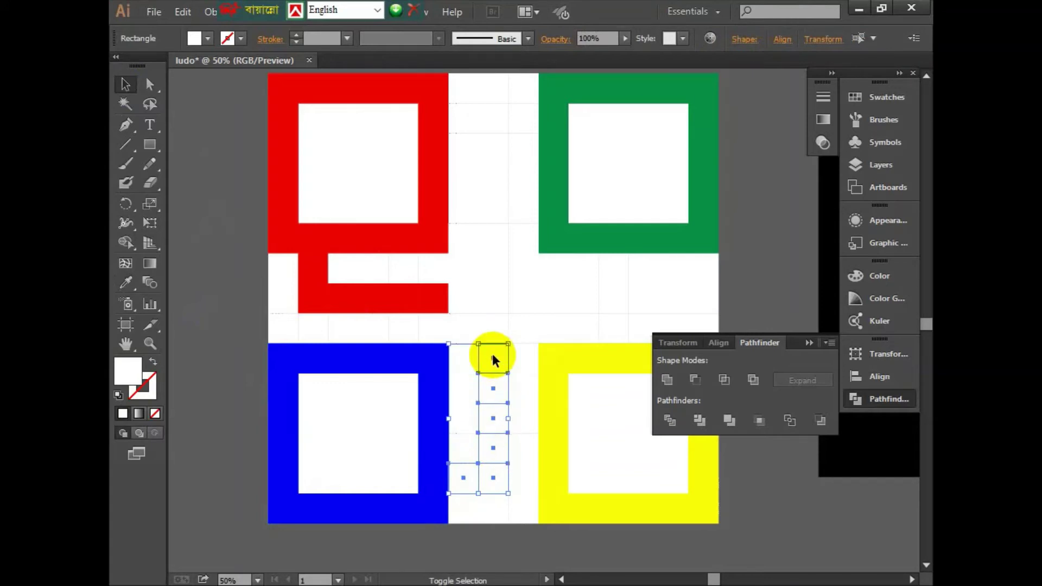
{"action": "left_click", "coordinate": [150, 223]}
{"action": "left_click", "coordinate": [129, 282]}
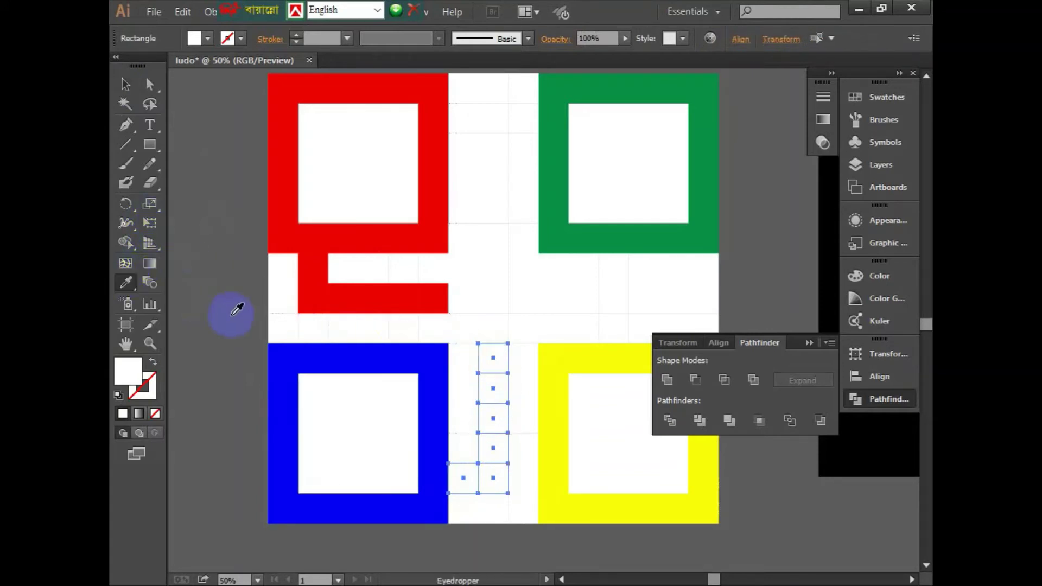
{"action": "left_click", "coordinate": [300, 354]}
{"action": "left_click", "coordinate": [125, 84]}
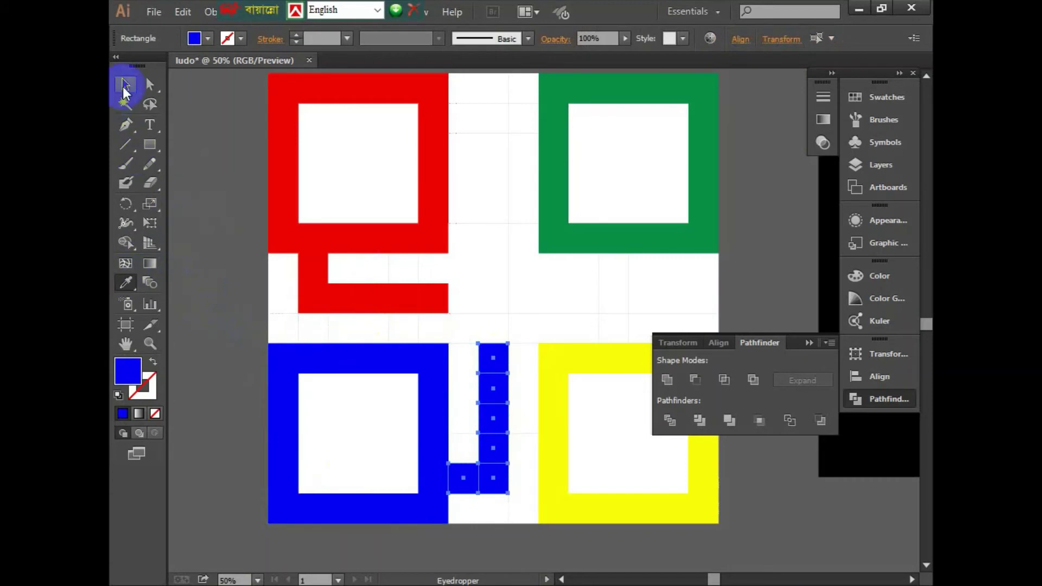
{"action": "left_click", "coordinate": [197, 252]}
- Colour the yellow entry path cells beside the yellow home with the yellow frame's colour
{"action": "mouse_move", "coordinate": [593, 399]}
{"action": "left_mouse_down"}
{"action": "mouse_move", "coordinate": [540, 419]}
{"action": "mouse_move", "coordinate": [458, 414]}
{"action": "left_mouse_up"}
{"action": "left_click", "coordinate": [527, 353]}
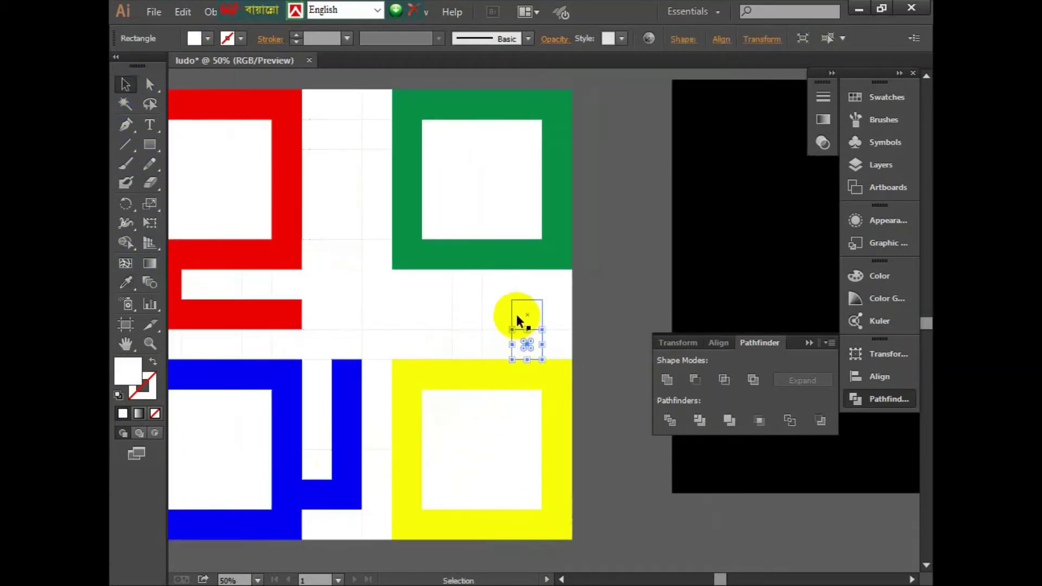
{"action": "left_click", "coordinate": [517, 313], "text": "shift"}
{"action": "left_click", "coordinate": [471, 315], "text": "shift"}
{"action": "left_click", "coordinate": [432, 314], "text": "shift"}
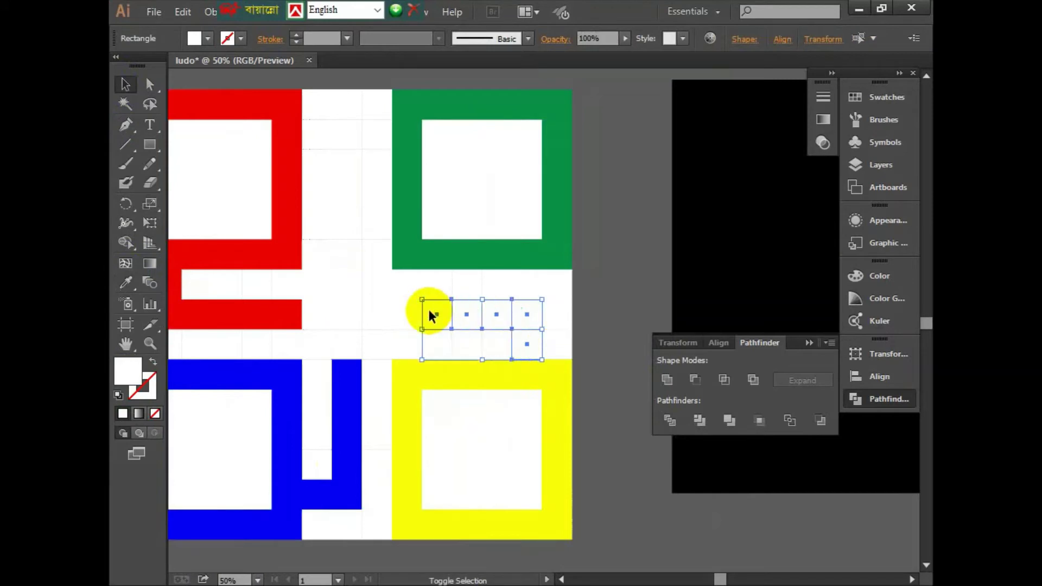
{"action": "left_click", "coordinate": [125, 282]}
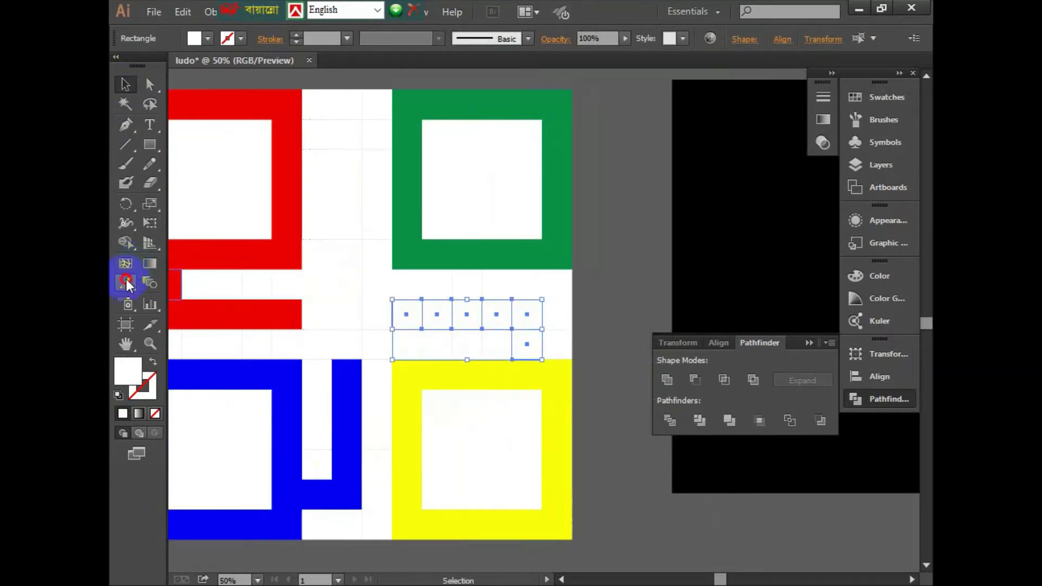
{"action": "left_click", "coordinate": [401, 363]}
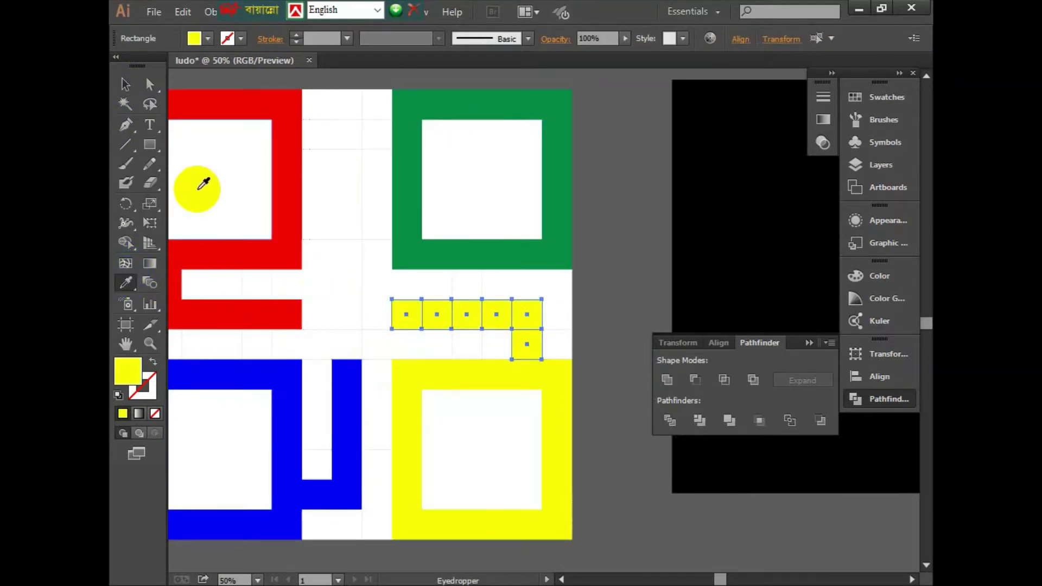
{"action": "left_click", "coordinate": [125, 84]}
{"action": "left_click", "coordinate": [641, 252]}
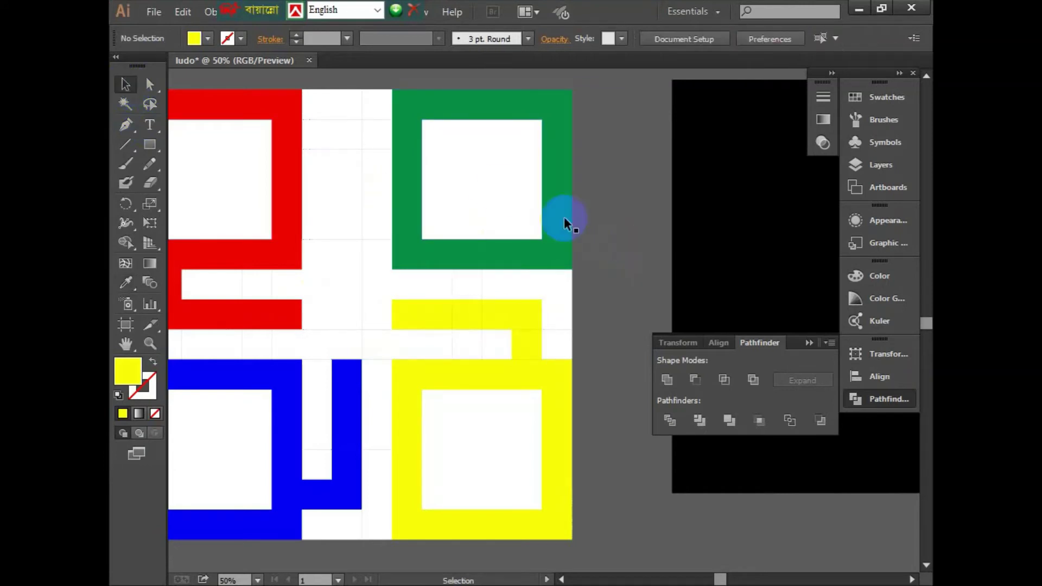
- Colour the five column cells between the red and green homes with the home's green
{"action": "left_click_drag", "start_coordinate": [409, 144], "coordinate": [477, 166]}
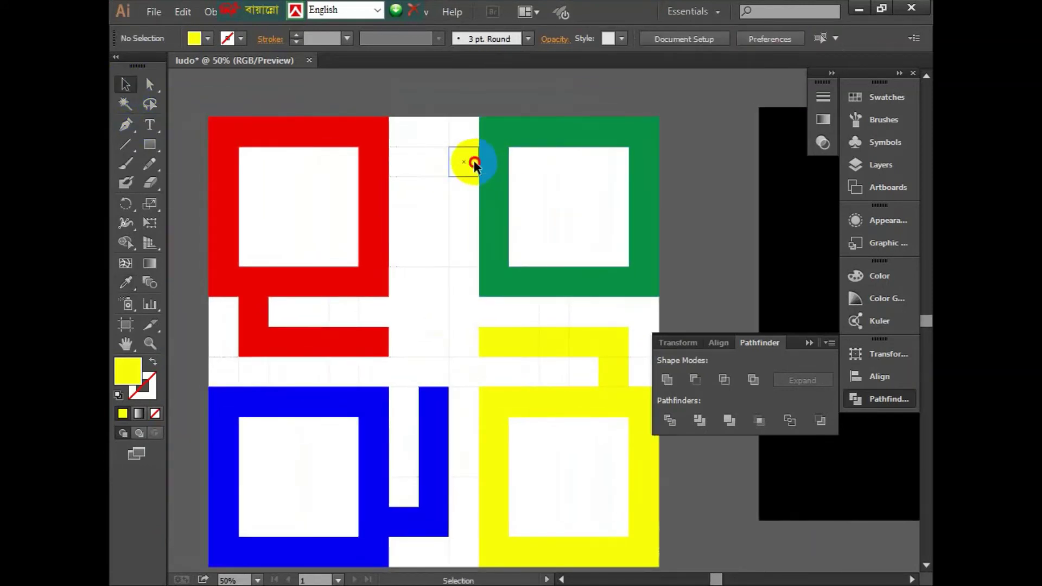
{"action": "left_click", "coordinate": [464, 162]}
{"action": "left_click", "coordinate": [435, 191], "text": "shift"}
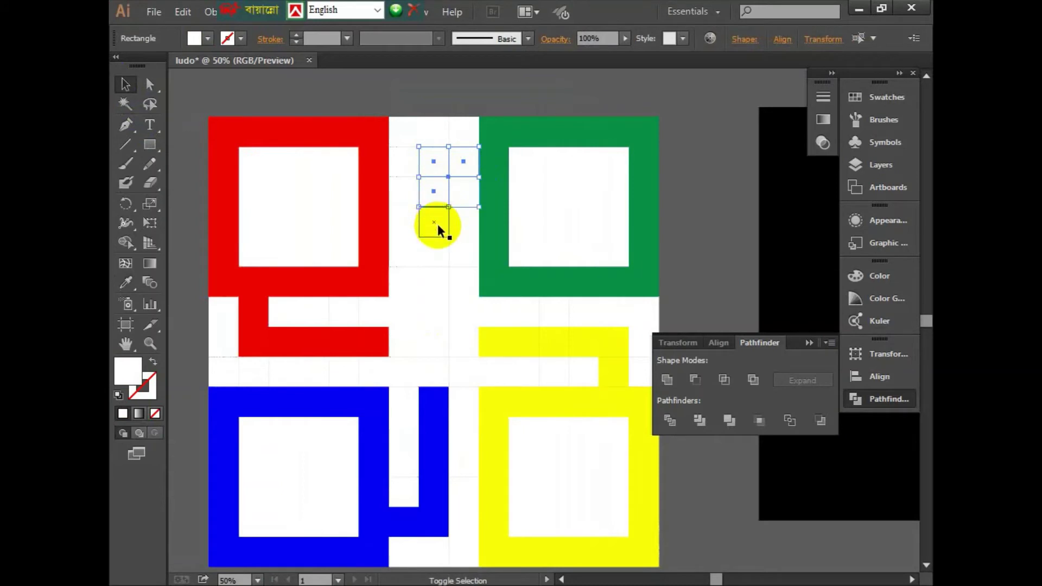
{"action": "left_click", "coordinate": [438, 223], "text": "shift"}
{"action": "left_click", "coordinate": [439, 253], "text": "shift"}
{"action": "left_click", "coordinate": [439, 280], "text": "shift"}
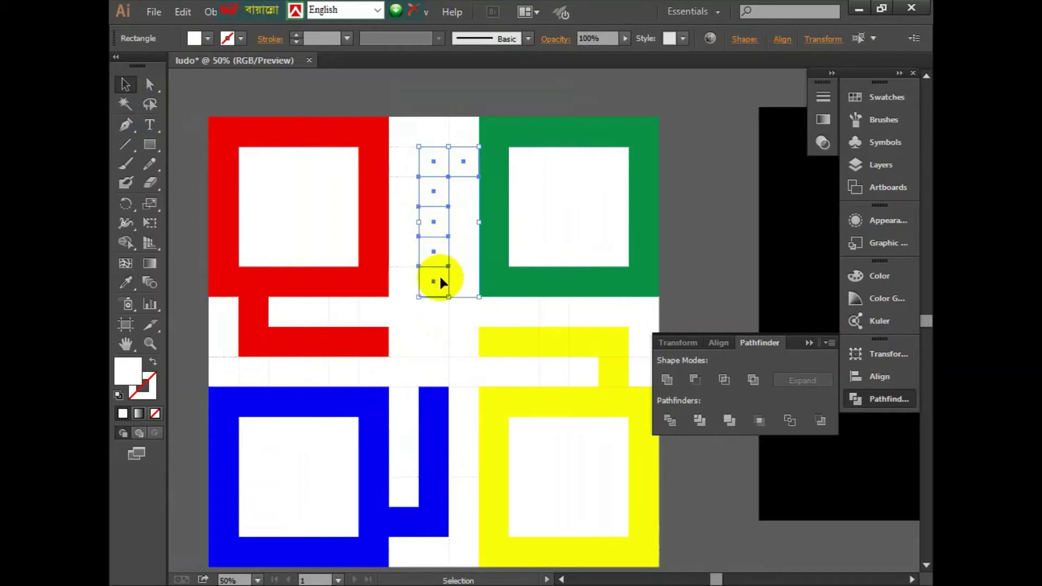
{"action": "left_click", "coordinate": [126, 283]}
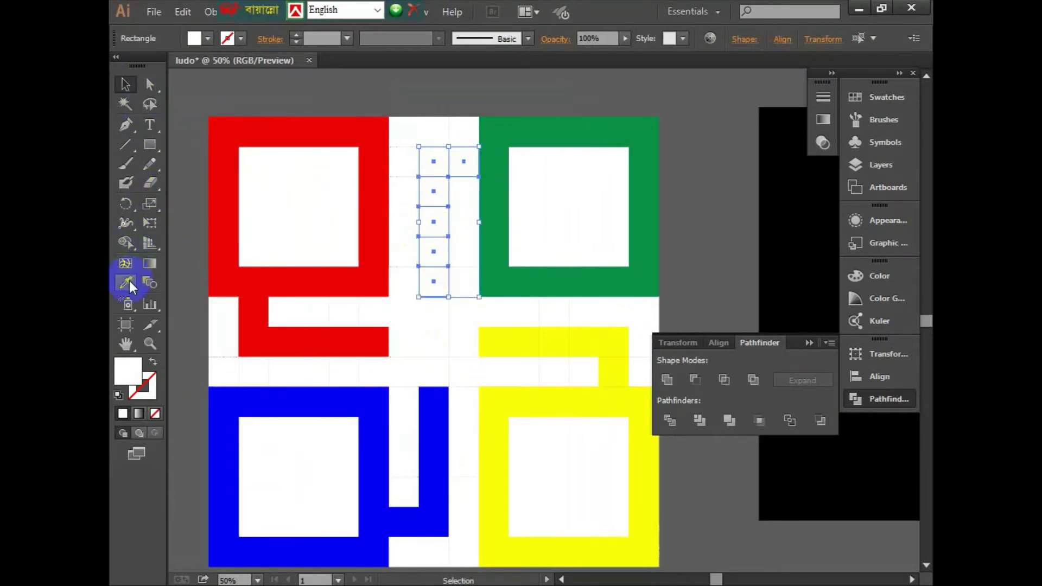
{"action": "left_click", "coordinate": [495, 222]}
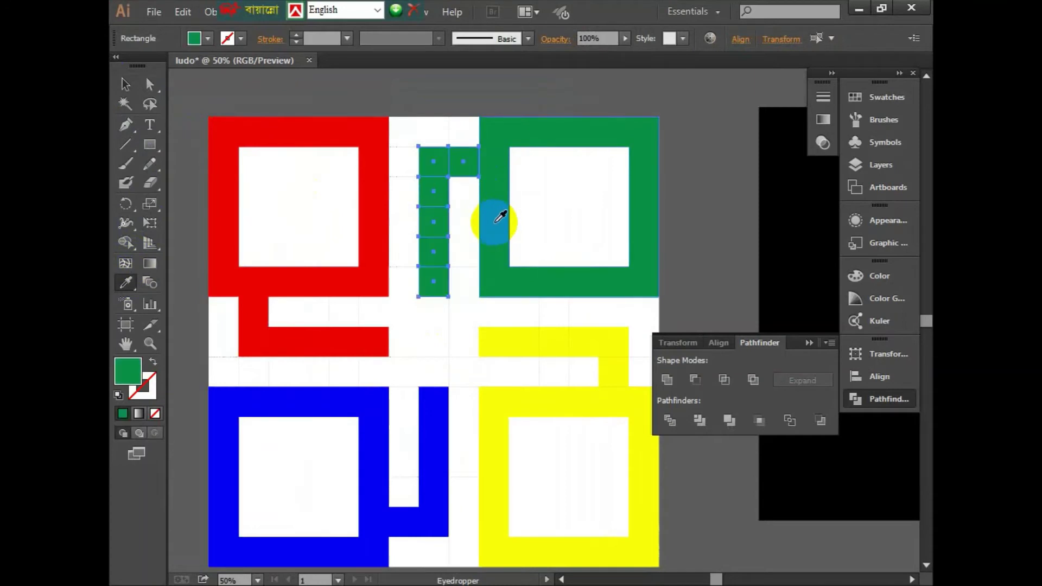
{"action": "left_click", "coordinate": [125, 84]}
{"action": "left_click", "coordinate": [710, 188]}
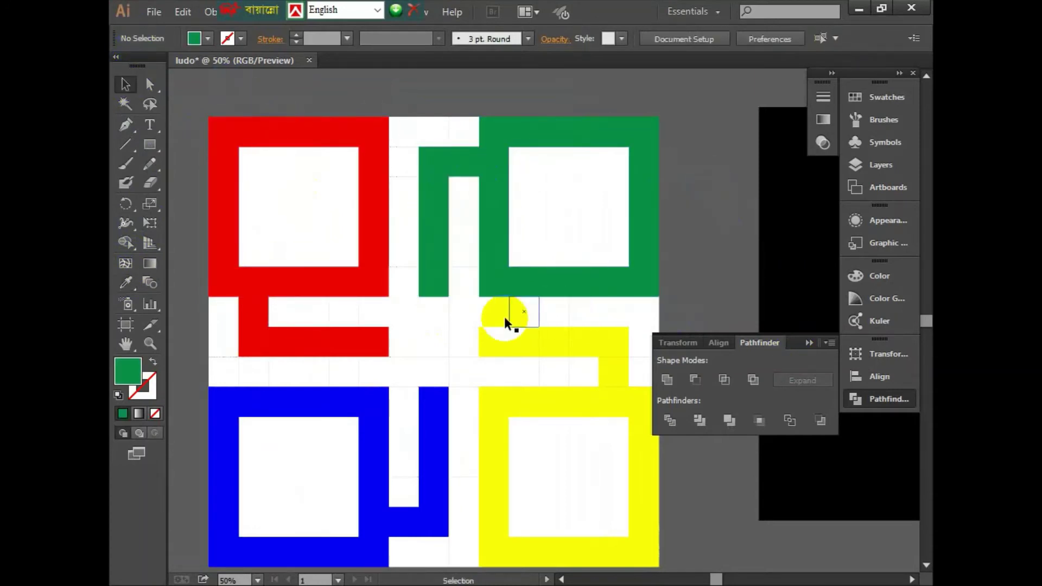
- Select the nine centre cells and unite them into one square
{"action": "left_click", "coordinate": [407, 321]}
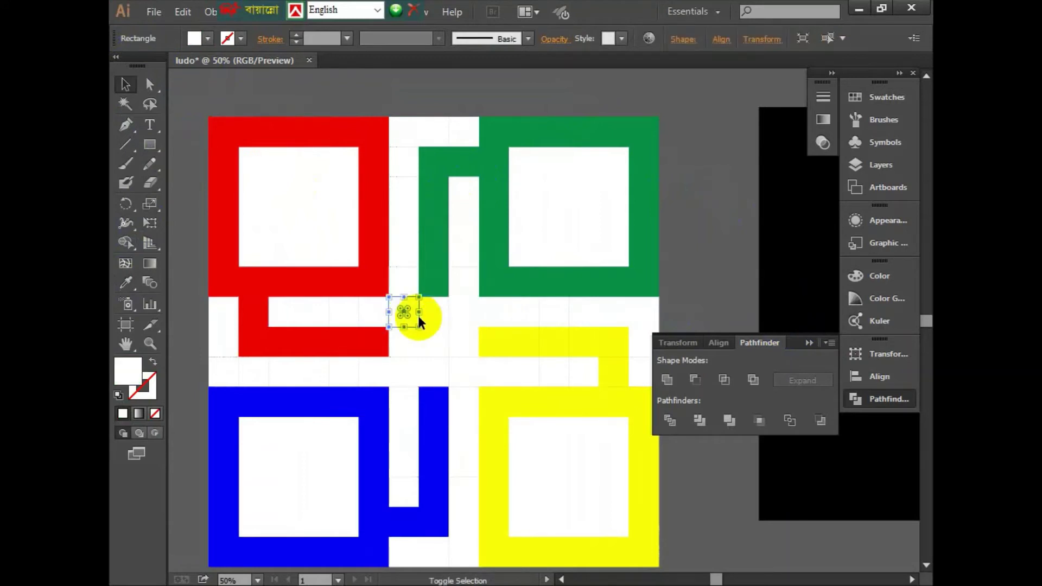
{"action": "left_click", "coordinate": [435, 317], "text": "shift"}
{"action": "left_click", "coordinate": [469, 318], "text": "shift"}
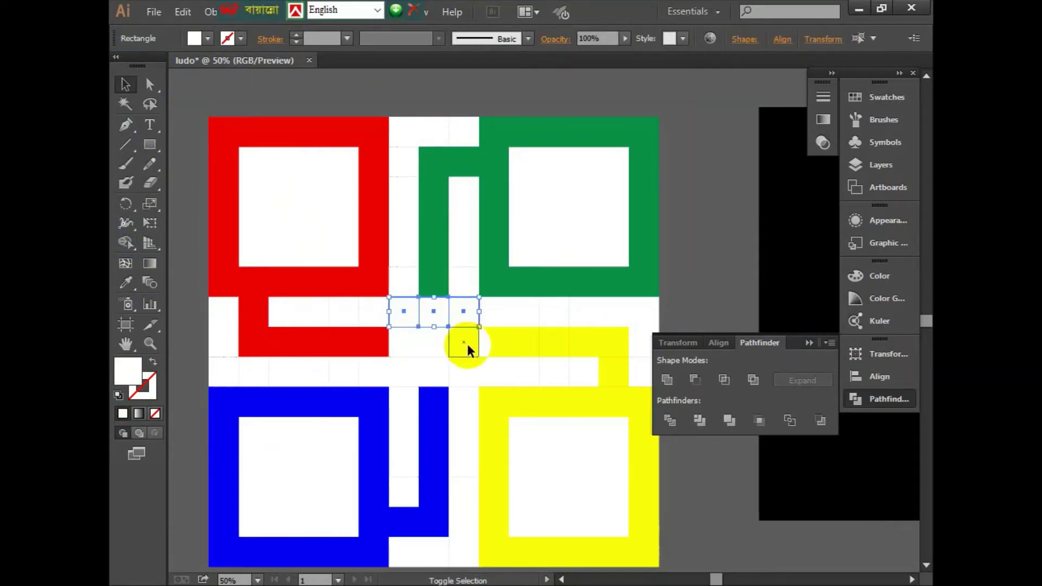
{"action": "left_click", "coordinate": [467, 343], "text": "shift"}
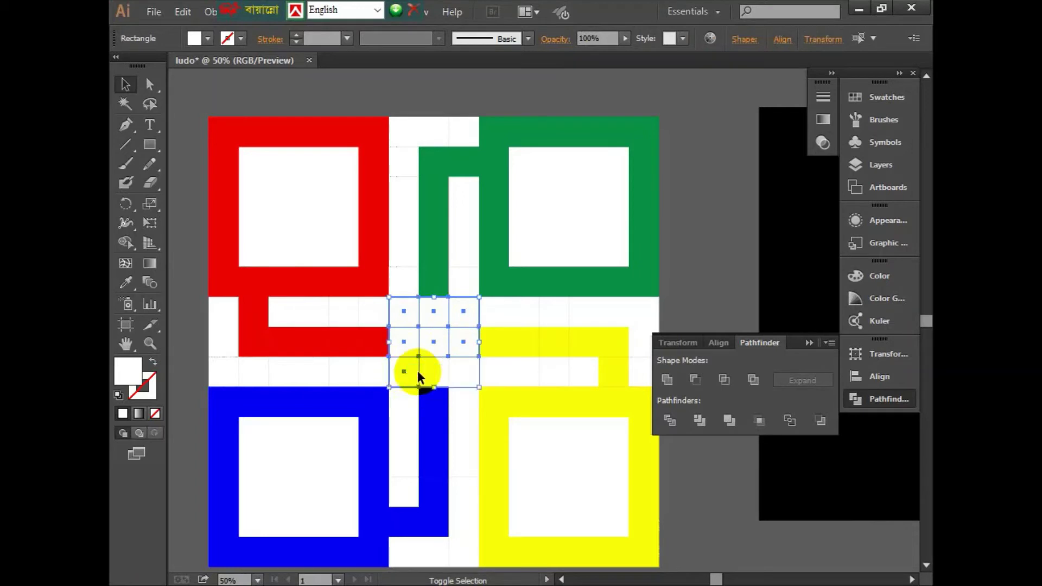
{"action": "left_click", "coordinate": [434, 372], "text": "shift"}
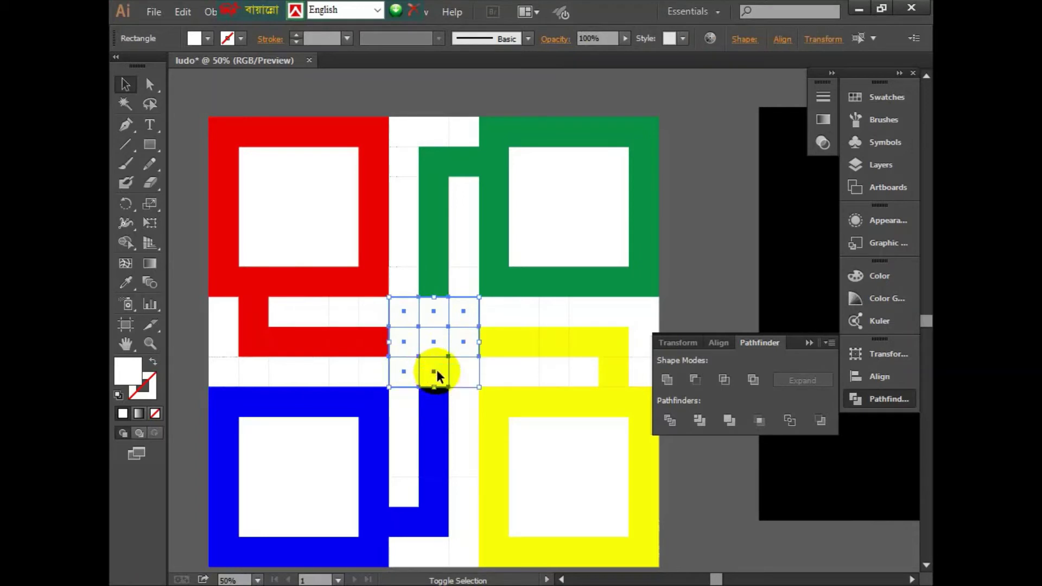
{"action": "left_click", "coordinate": [666, 381]}
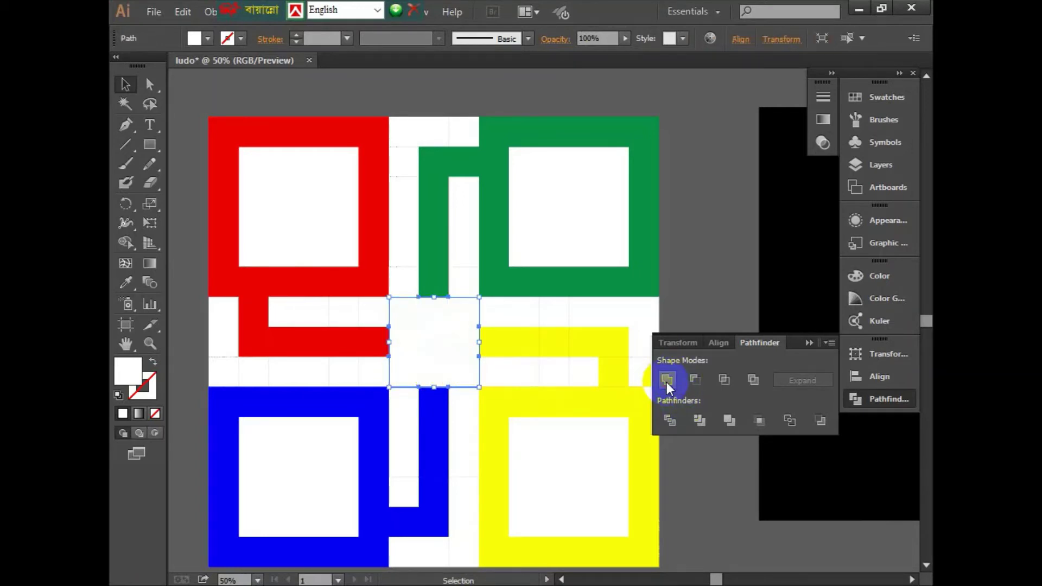
{"action": "left_click", "coordinate": [724, 226]}
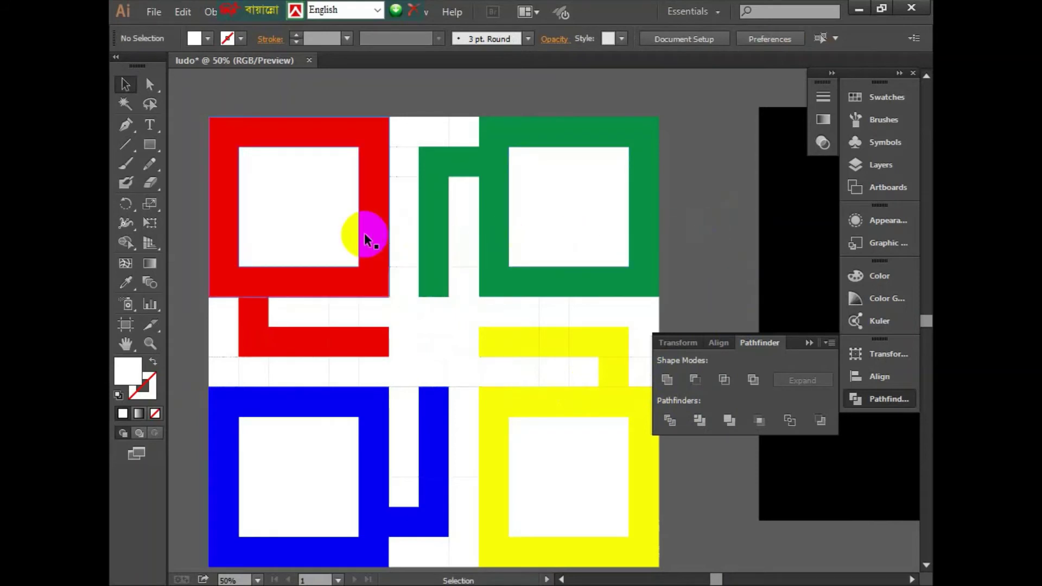
- Move the merged centre square off the board to its left
{"action": "left_click_drag", "start_coordinate": [364, 234], "coordinate": [552, 178]}
{"action": "left_click", "coordinate": [625, 272]}
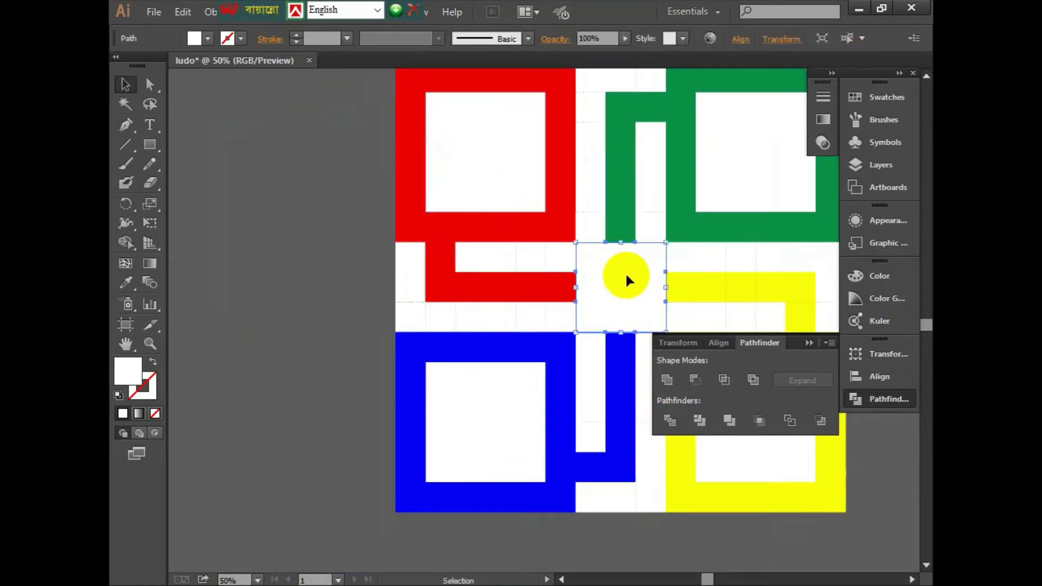
{"action": "left_click_drag", "start_coordinate": [617, 281], "coordinate": [289, 242]}
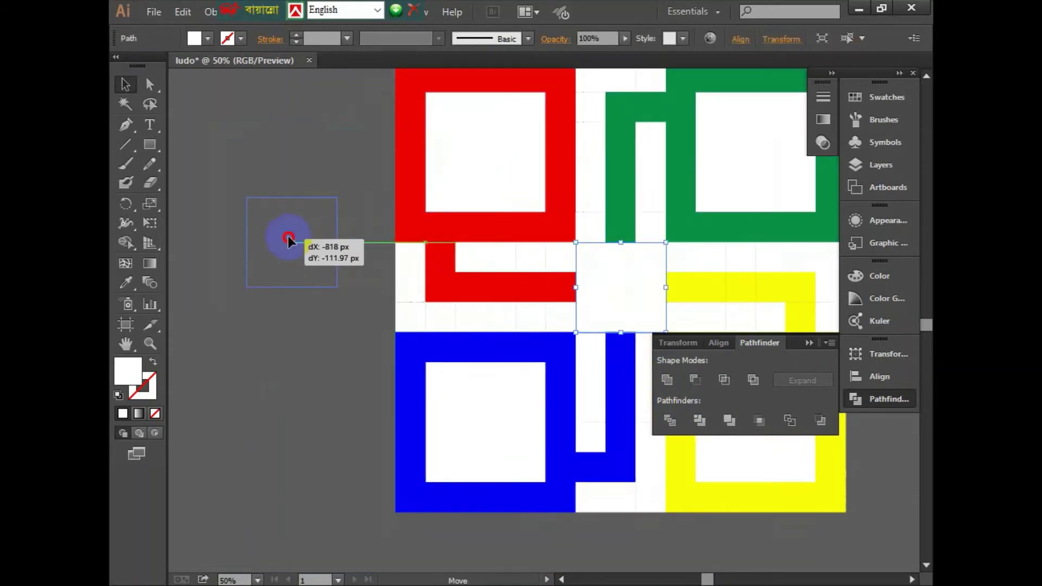
{"action": "left_click", "coordinate": [235, 341]}
{"action": "scroll", "coordinate": [258, 263], "scroll_direction": "up", "scroll_amount": 3}
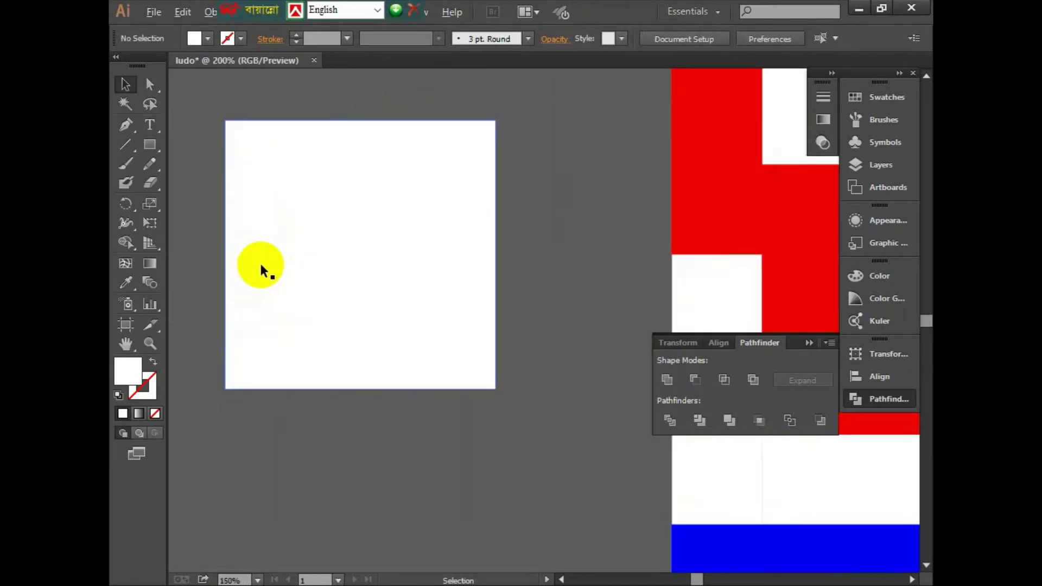
- Draw a diagonal line from the square's top-left to its bottom-right corner
{"action": "left_click", "coordinate": [135, 162]}
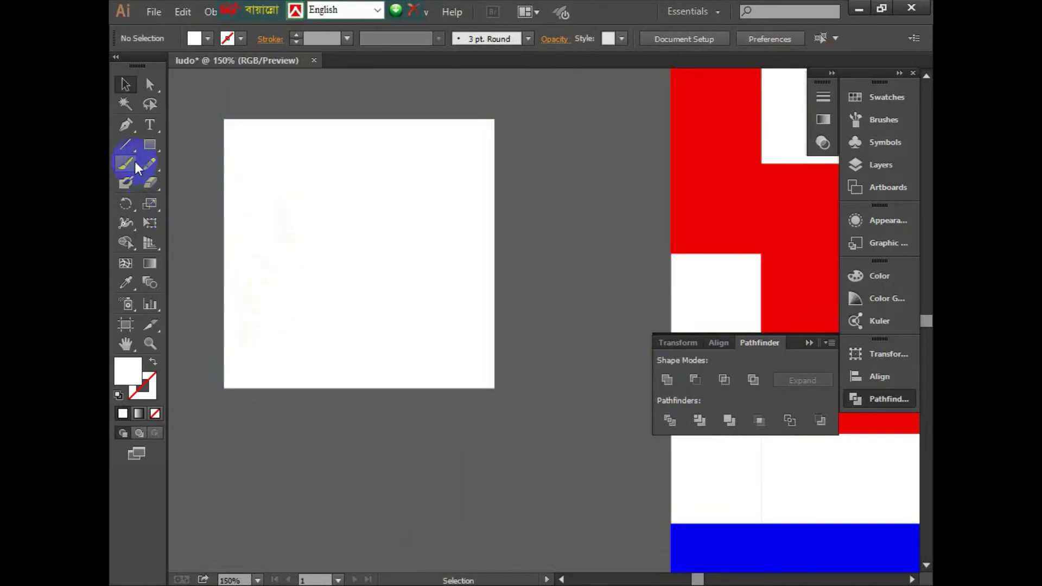
{"action": "left_click", "coordinate": [126, 144]}
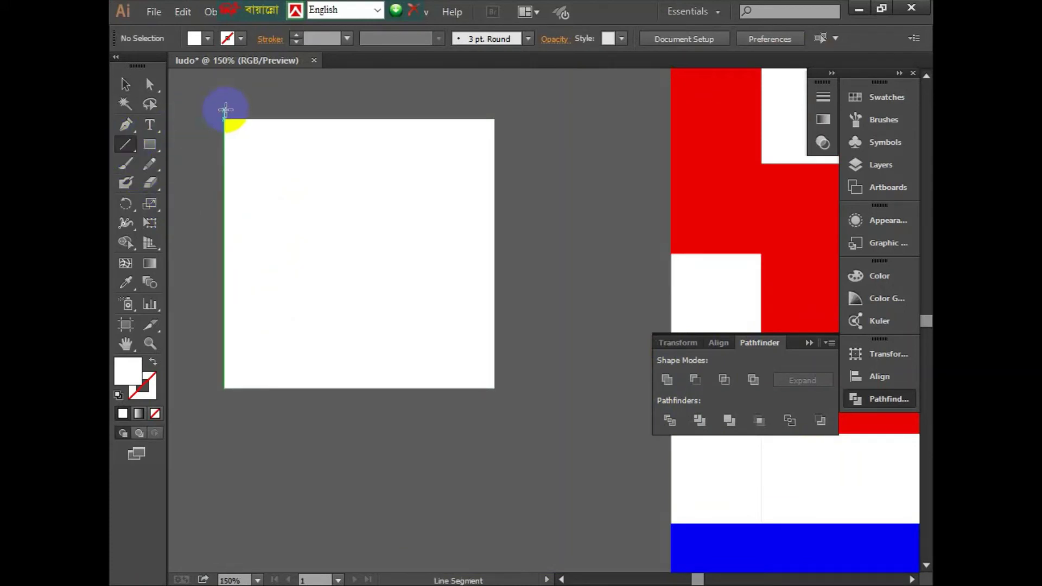
{"action": "left_click_drag", "start_coordinate": [221, 116], "coordinate": [500, 392]}
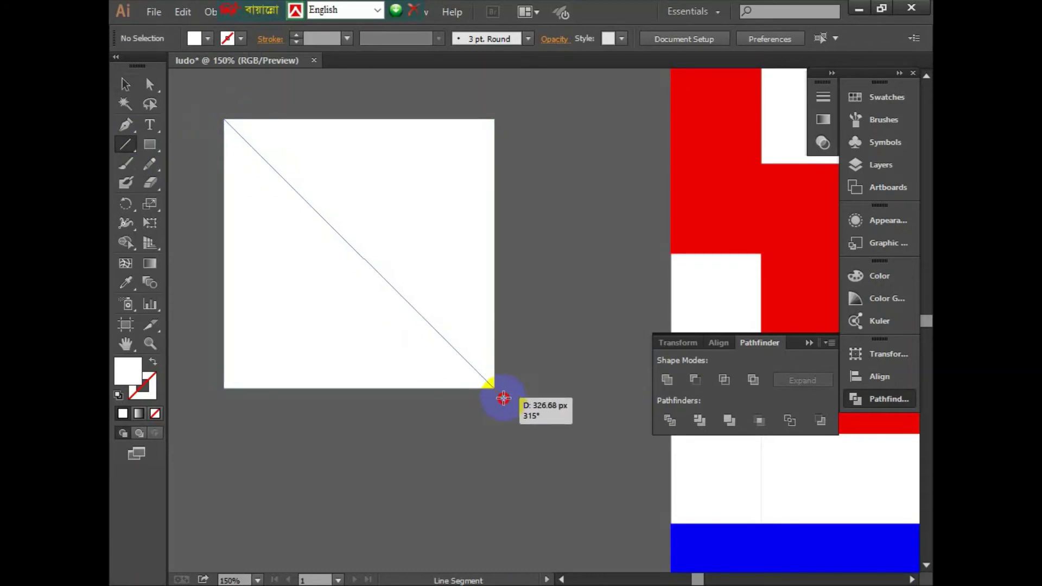
{"action": "left_click_drag", "start_coordinate": [500, 392], "coordinate": [502, 396]}
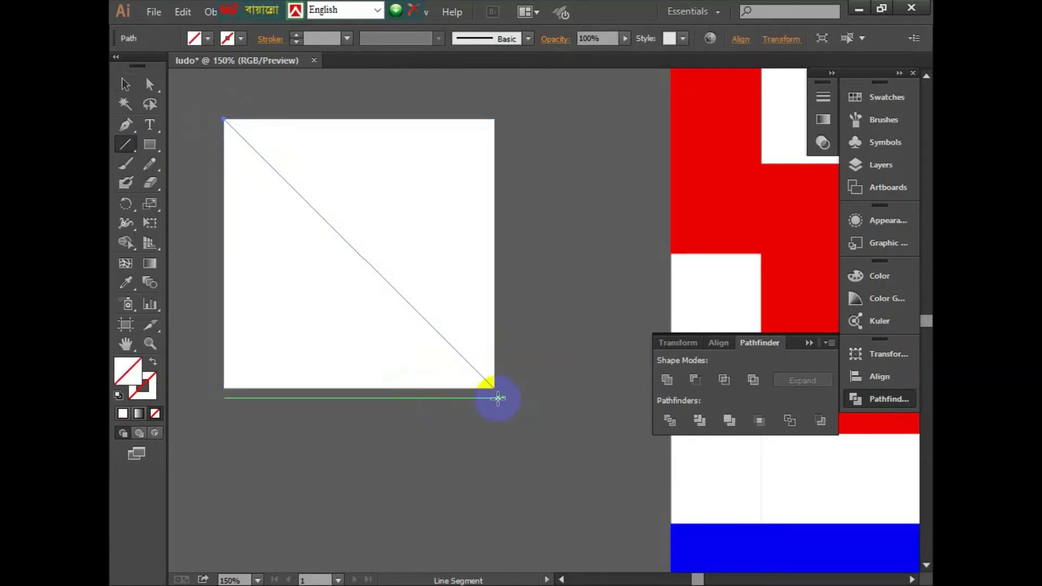
{"action": "scroll", "coordinate": [498, 398], "scroll_direction": "up", "scroll_amount": 4}
{"action": "scroll", "coordinate": [496, 396], "scroll_direction": "up", "scroll_amount": 4}
{"action": "scroll", "coordinate": [495, 396], "scroll_direction": "up", "scroll_amount": 3}
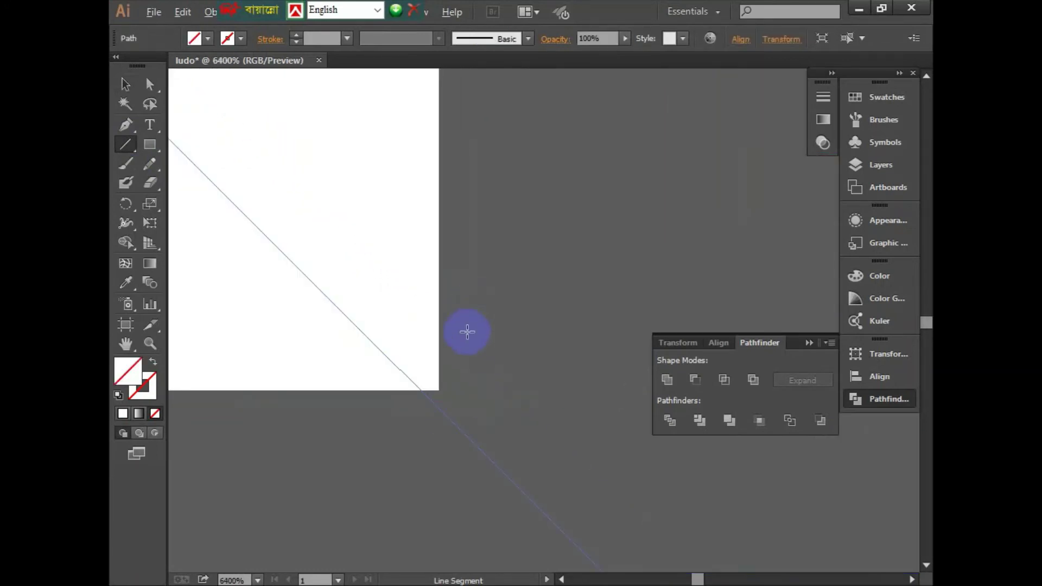
- Pull the line's overshooting lower endpoint back onto the square's bottom-right corner
{"action": "left_click_drag", "start_coordinate": [477, 409], "coordinate": [456, 201]}
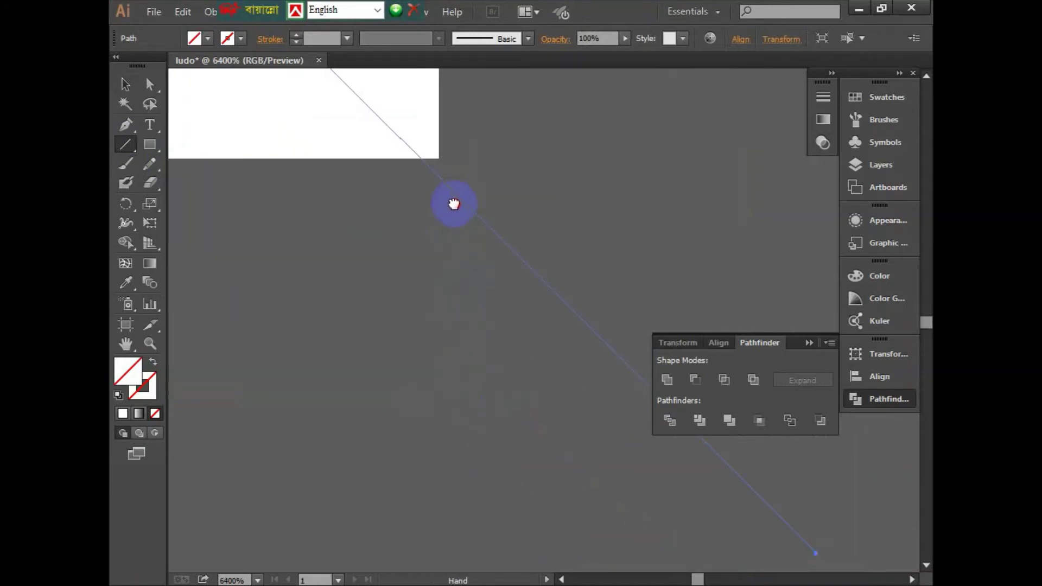
{"action": "left_click", "coordinate": [151, 85]}
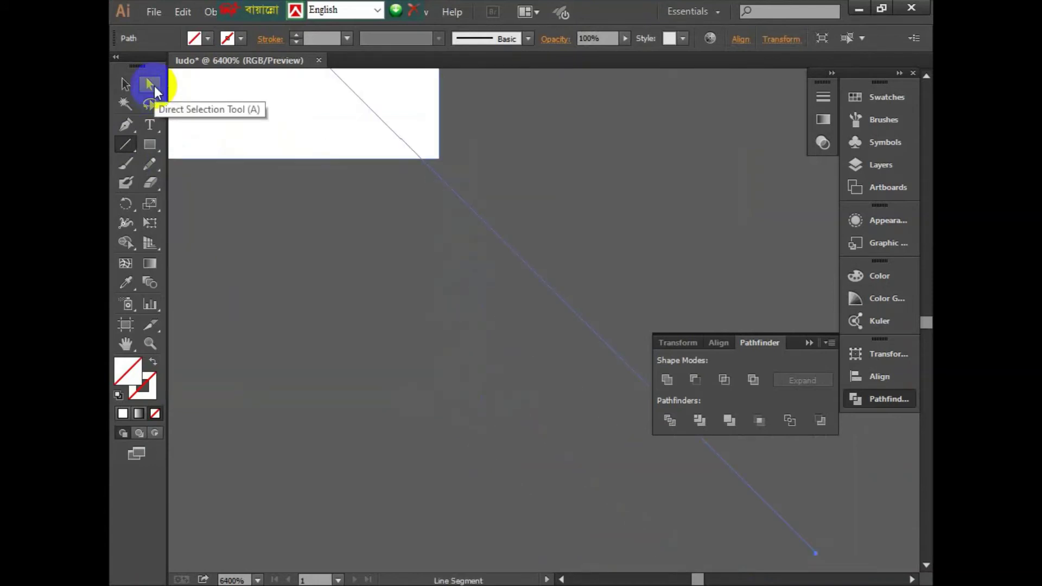
{"action": "left_click", "coordinate": [817, 554]}
{"action": "left_click_drag", "start_coordinate": [816, 555], "coordinate": [825, 542]}
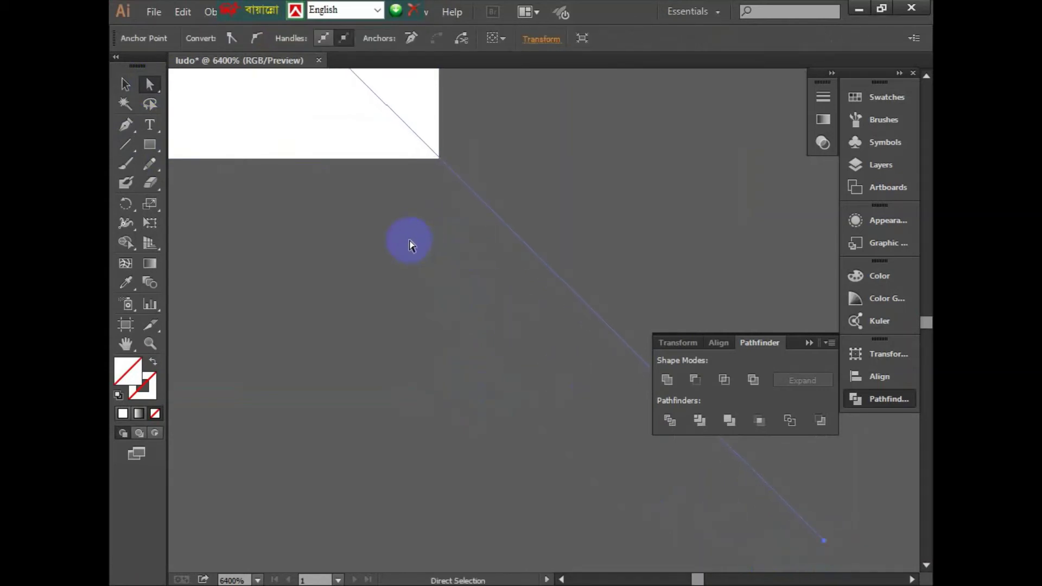
{"action": "scroll", "coordinate": [402, 237], "scroll_direction": "down", "scroll_amount": 8}
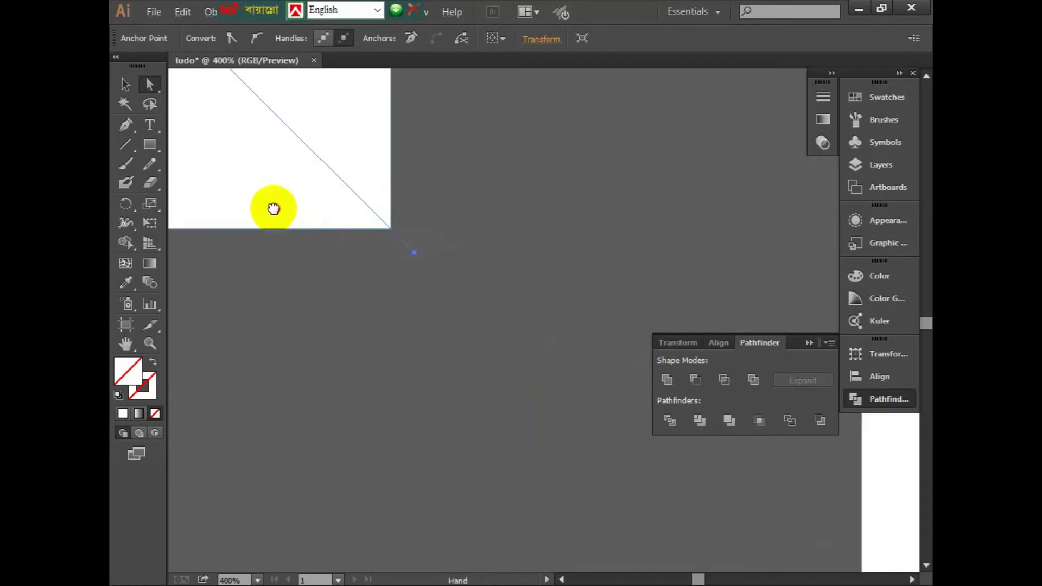
{"action": "left_click_drag", "start_coordinate": [272, 207], "coordinate": [584, 518]}
{"action": "scroll", "coordinate": [414, 309], "scroll_direction": "down", "scroll_amount": 3}
{"action": "scroll", "coordinate": [383, 279], "scroll_direction": "down", "scroll_amount": 5}
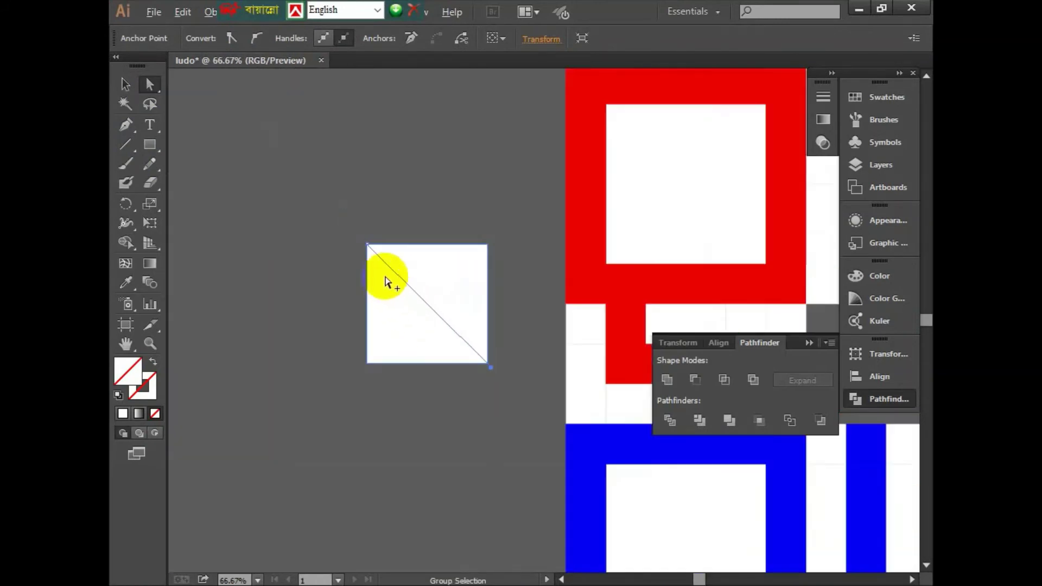
{"action": "scroll", "coordinate": [362, 238], "scroll_direction": "up", "scroll_amount": 7}
{"action": "scroll", "coordinate": [348, 222], "scroll_direction": "up", "scroll_amount": 2}
{"action": "scroll", "coordinate": [275, 159], "scroll_direction": "up", "scroll_amount": 2}
{"action": "scroll", "coordinate": [275, 159], "scroll_direction": "up", "scroll_amount": 1}
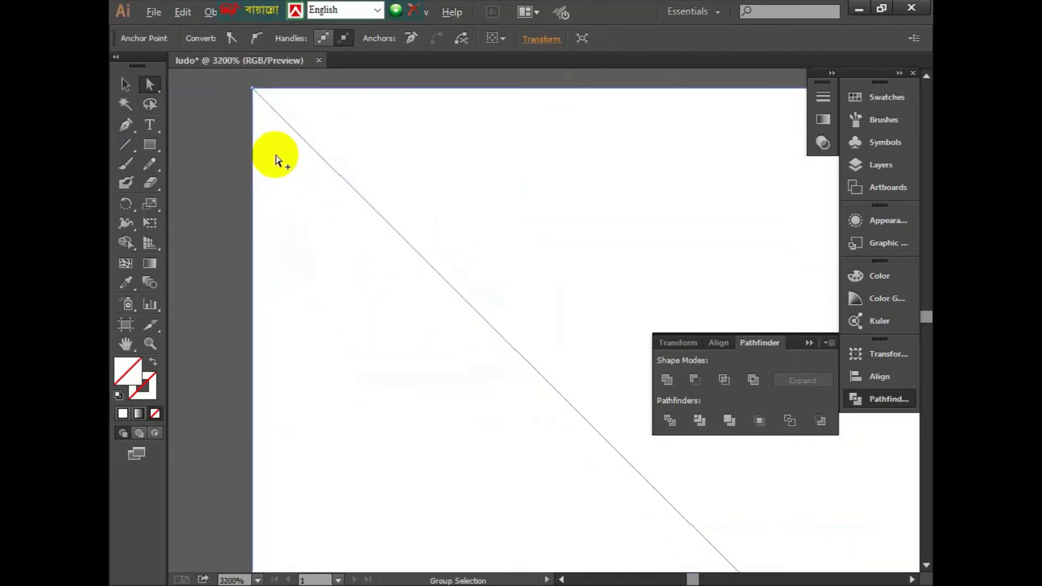
{"action": "scroll", "coordinate": [275, 159], "scroll_direction": "down", "scroll_amount": 4}
{"action": "left_click_drag", "start_coordinate": [412, 284], "coordinate": [352, 197]}
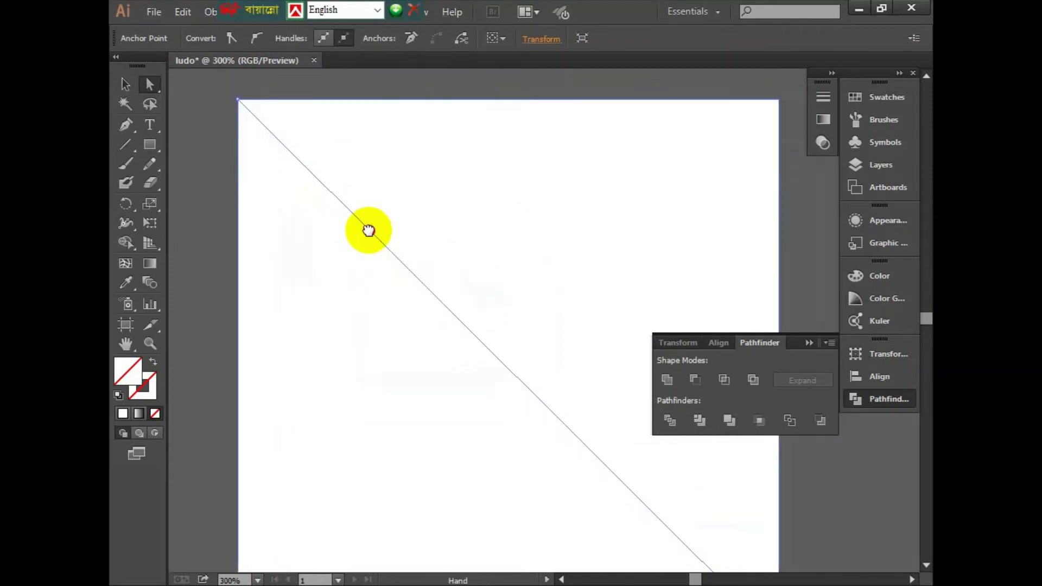
{"action": "scroll", "coordinate": [352, 197], "scroll_direction": "down", "scroll_amount": 3}
{"action": "scroll", "coordinate": [351, 196], "scroll_direction": "up", "scroll_amount": 2}
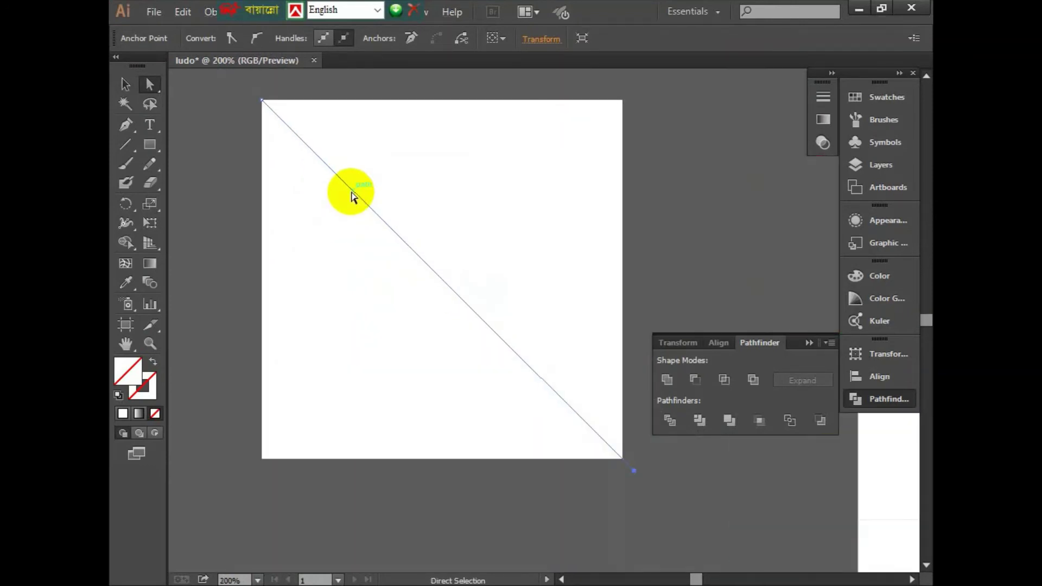
- Draw a second diagonal from the square's top-right to its bottom-left corner
{"action": "left_click", "coordinate": [125, 144]}
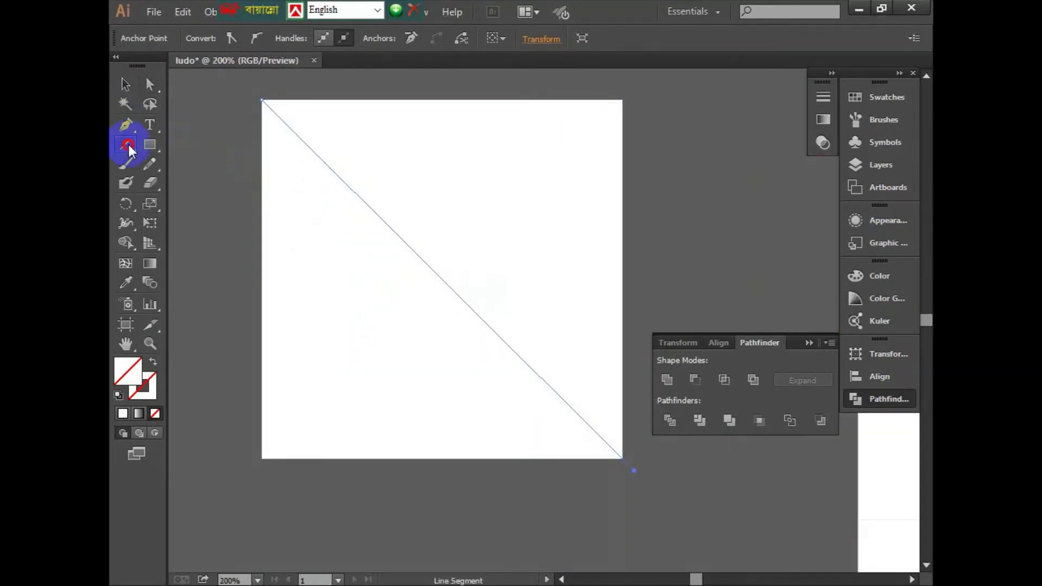
{"action": "left_click", "coordinate": [626, 94]}
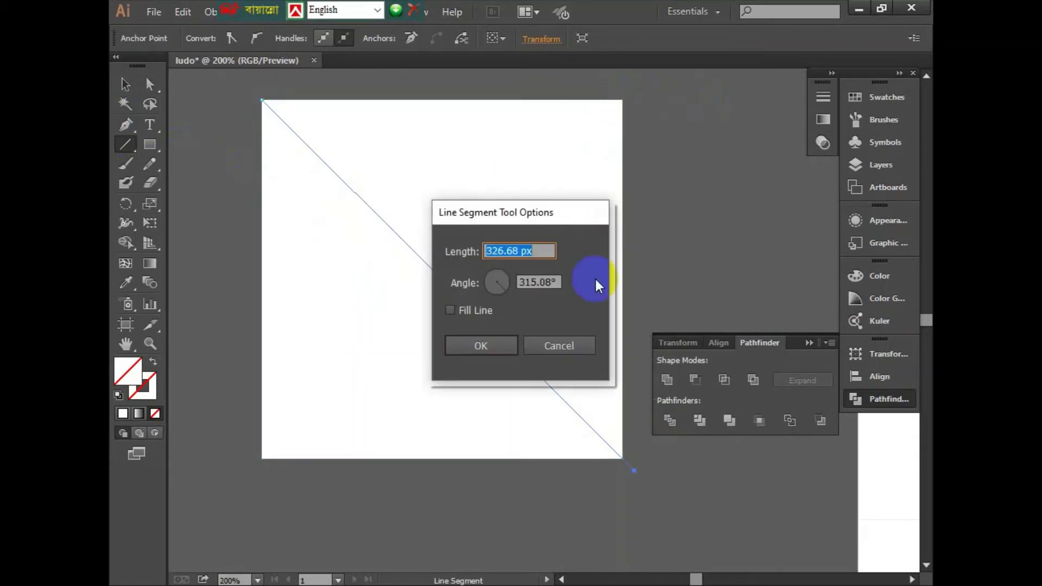
{"action": "left_click", "coordinate": [580, 346]}
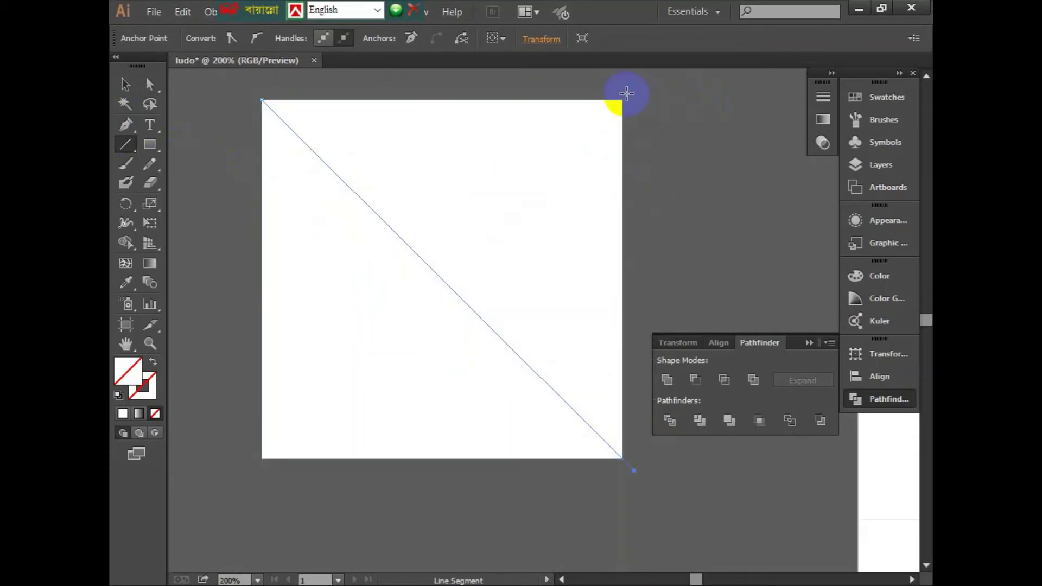
{"action": "left_click_drag", "start_coordinate": [627, 94], "coordinate": [254, 463]}
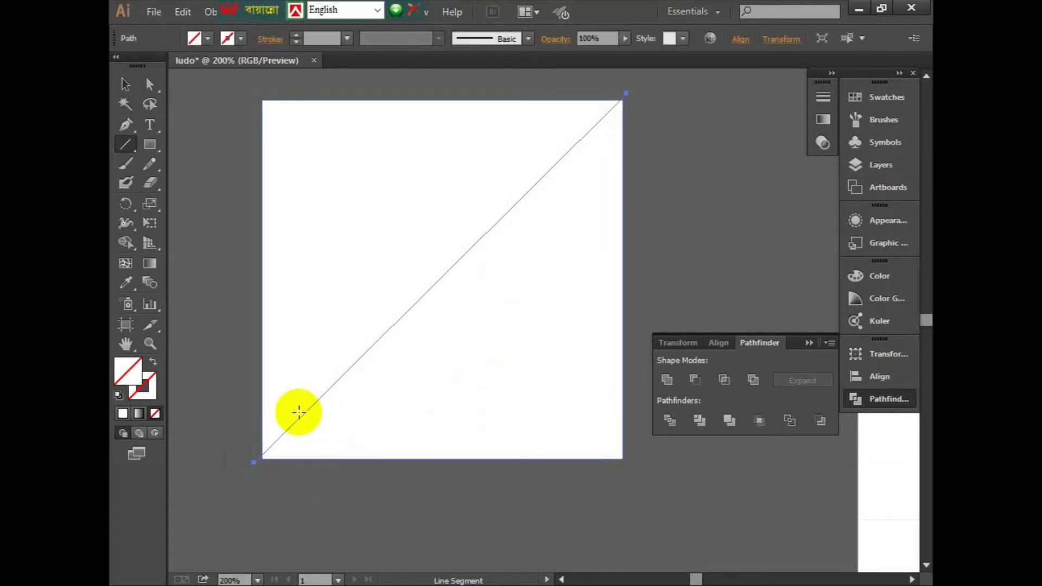
{"action": "scroll", "coordinate": [267, 459], "scroll_direction": "up", "scroll_amount": 8}
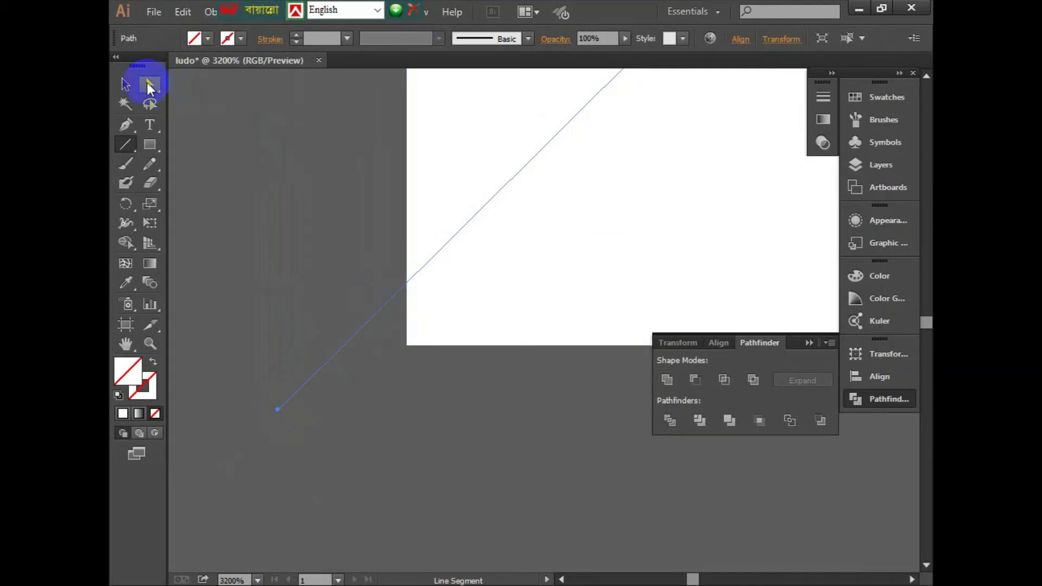
- Snap the new diagonal's bottom-left endpoint onto the square's corner
{"action": "left_click", "coordinate": [149, 84]}
{"action": "left_click", "coordinate": [277, 410]}
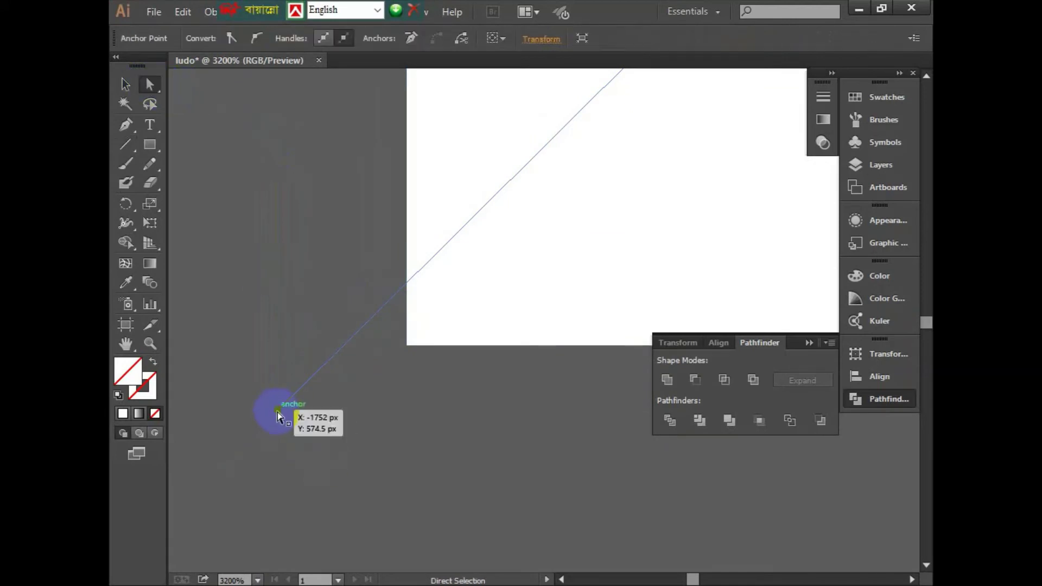
{"action": "left_click_drag", "start_coordinate": [278, 413], "coordinate": [303, 452]}
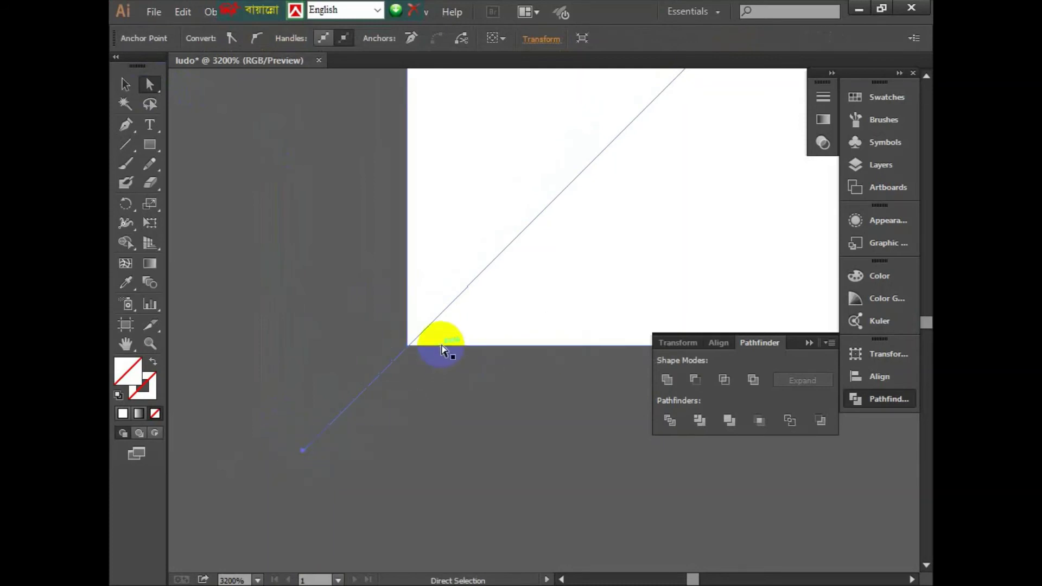
{"action": "scroll", "coordinate": [443, 352], "scroll_direction": "up", "scroll_amount": 2}
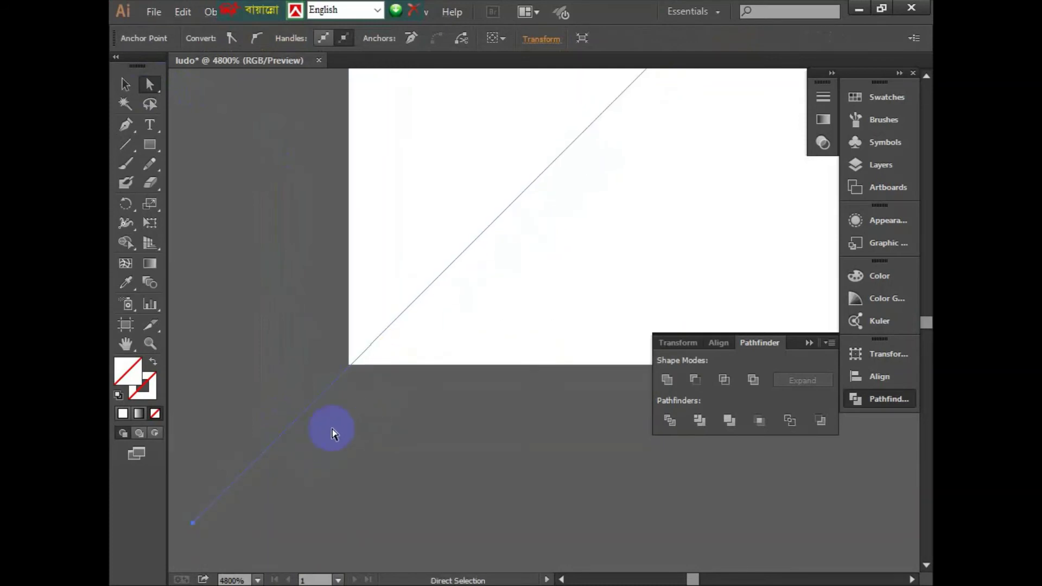
{"action": "left_click_drag", "start_coordinate": [193, 522], "coordinate": [205, 512]}
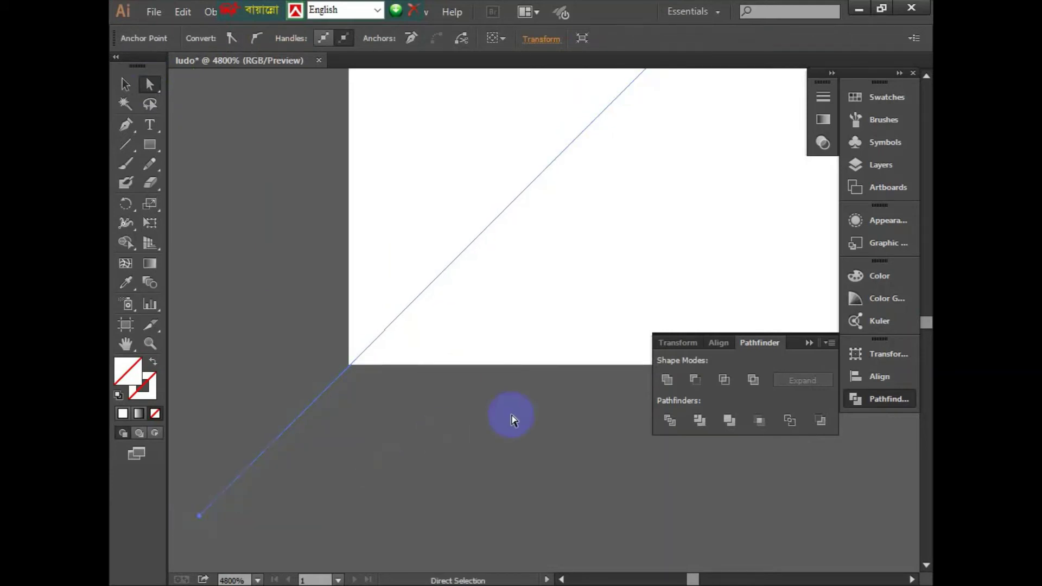
{"action": "scroll", "coordinate": [589, 348], "scroll_direction": "down", "scroll_amount": 2}
{"action": "scroll", "coordinate": [645, 289], "scroll_direction": "down", "scroll_amount": 2}
{"action": "scroll", "coordinate": [689, 242], "scroll_direction": "down", "scroll_amount": 2}
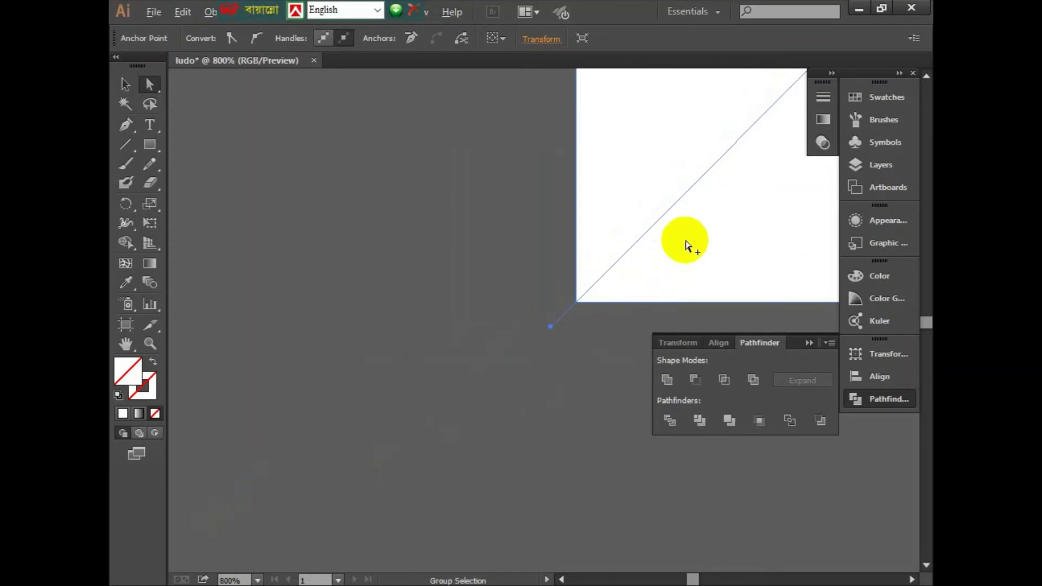
{"action": "scroll", "coordinate": [720, 214], "scroll_direction": "down", "scroll_amount": 1}
{"action": "left_click_drag", "start_coordinate": [719, 213], "coordinate": [379, 369]}
{"action": "scroll", "coordinate": [378, 369], "scroll_direction": "down", "scroll_amount": 1}
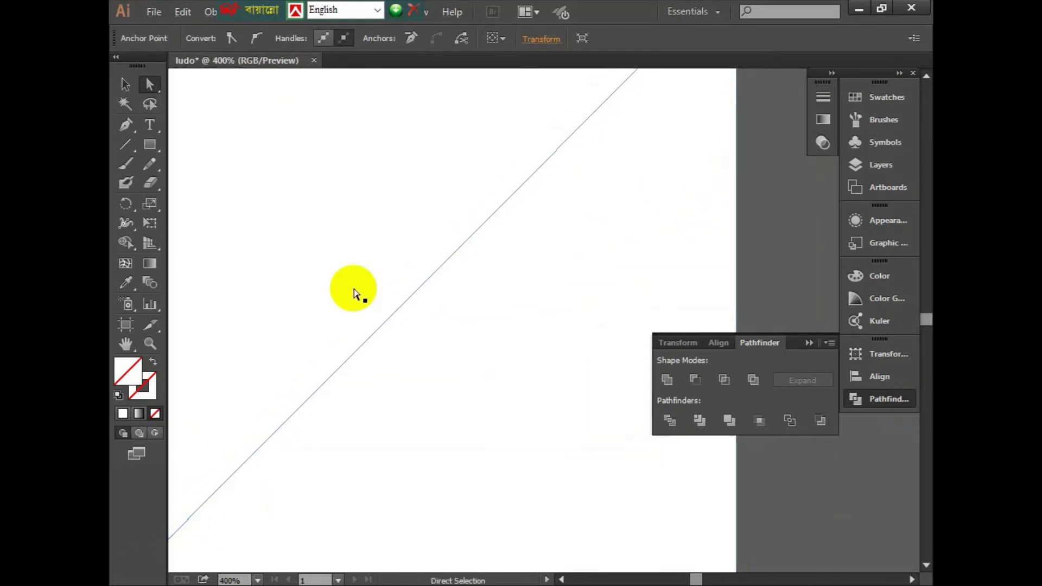
{"action": "scroll", "coordinate": [353, 288], "scroll_direction": "down", "scroll_amount": 2}
{"action": "scroll", "coordinate": [513, 171], "scroll_direction": "up", "scroll_amount": 1}
{"action": "scroll", "coordinate": [526, 175], "scroll_direction": "up", "scroll_amount": 2}
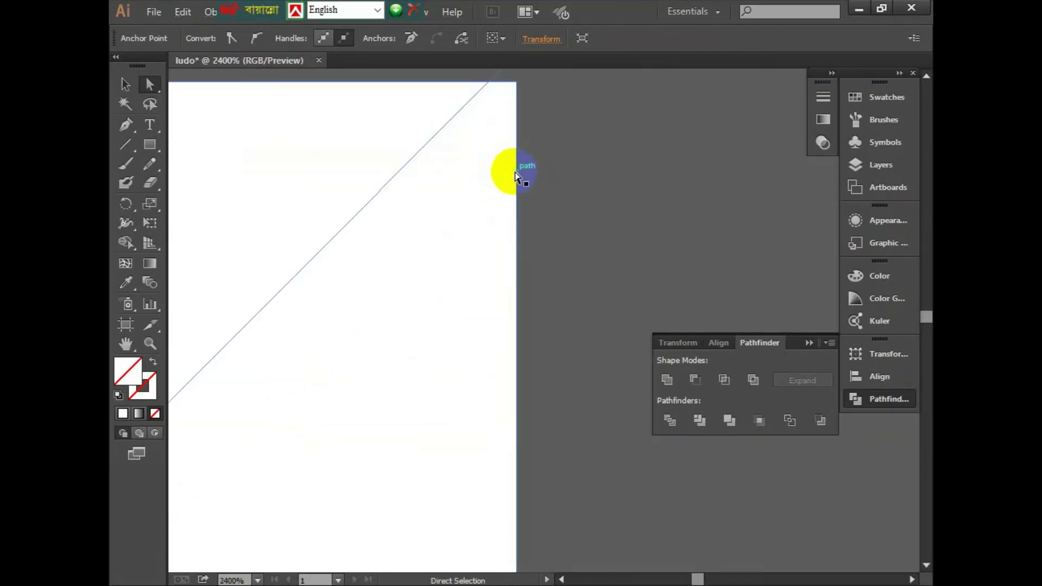
{"action": "scroll", "coordinate": [553, 175], "scroll_direction": "up", "scroll_amount": 2}
{"action": "scroll", "coordinate": [532, 317], "scroll_direction": "up", "scroll_amount": 3}
- Snap the diagonals' top endpoints onto the corners and select the square with both lines
{"action": "left_click_drag", "start_coordinate": [537, 188], "coordinate": [559, 202]}
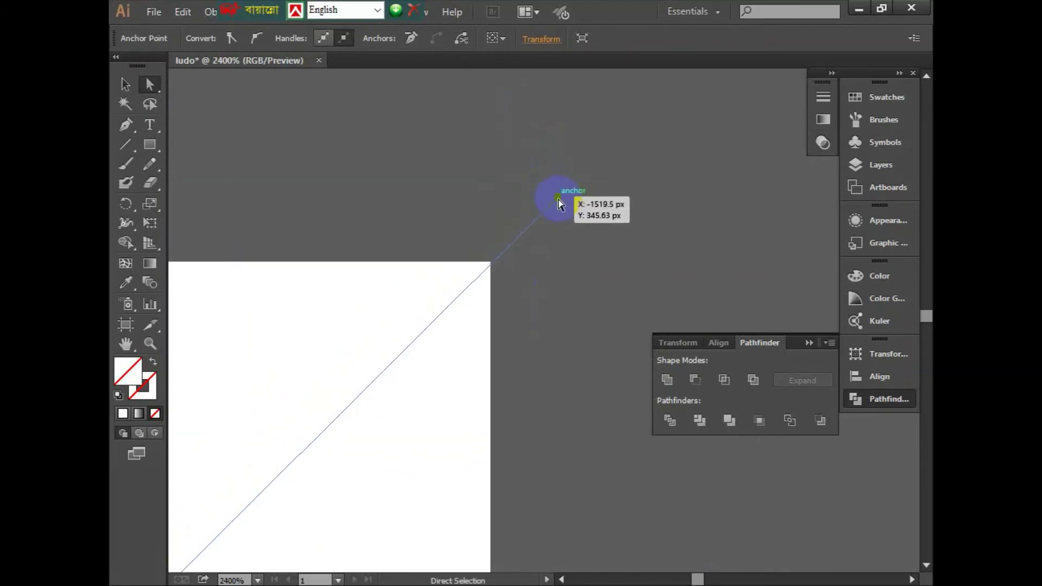
{"action": "scroll", "coordinate": [524, 256], "scroll_direction": "up", "scroll_amount": 3}
{"action": "left_click_drag", "start_coordinate": [542, 166], "coordinate": [541, 158]}
{"action": "scroll", "coordinate": [454, 217], "scroll_direction": "down", "scroll_amount": 4}
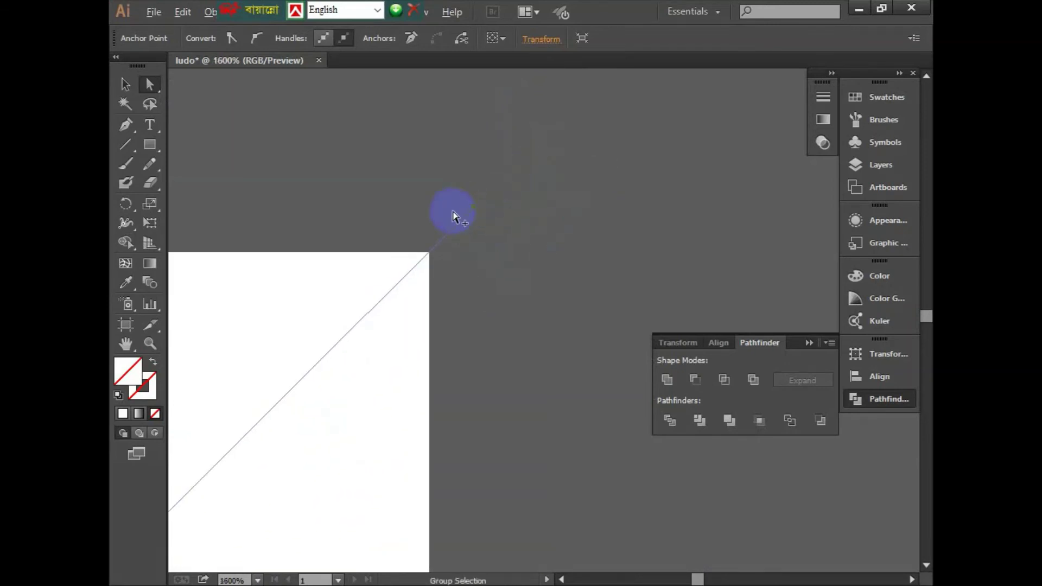
{"action": "scroll", "coordinate": [455, 217], "scroll_direction": "down", "scroll_amount": 4}
{"action": "scroll", "coordinate": [454, 216], "scroll_direction": "down", "scroll_amount": 3}
{"action": "scroll", "coordinate": [433, 233], "scroll_direction": "down", "scroll_amount": 3}
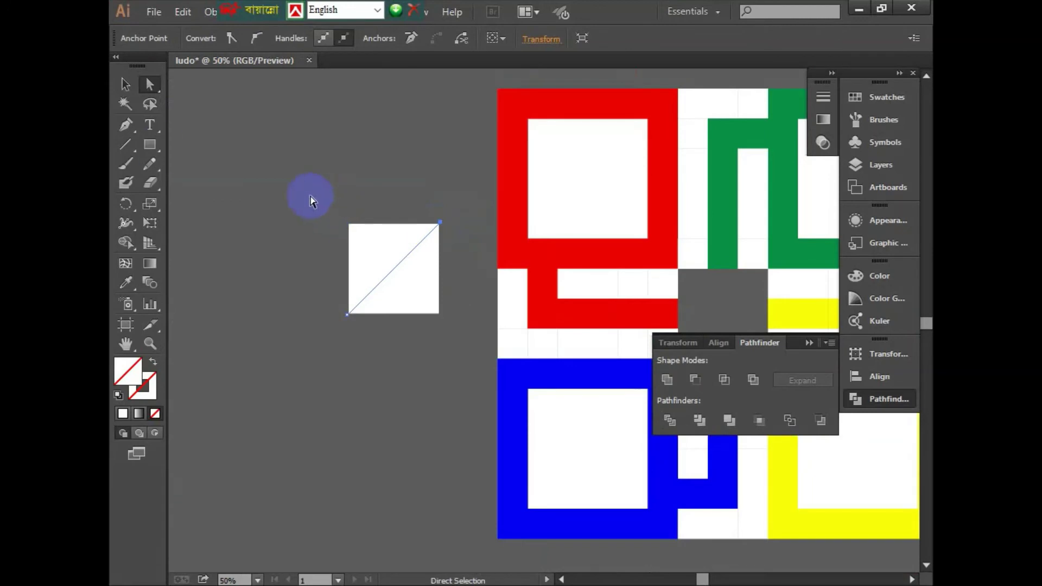
{"action": "left_click", "coordinate": [123, 85]}
{"action": "left_click_drag", "start_coordinate": [220, 158], "coordinate": [493, 354]}
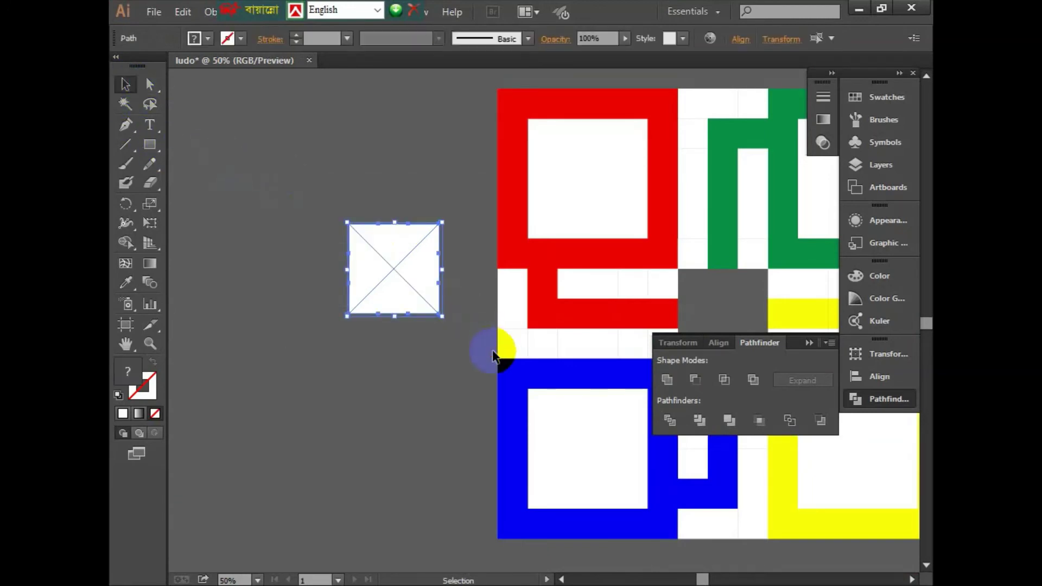
- Divide the square into four triangles along its diagonals and place it on the grey board centre
{"action": "left_click", "coordinate": [671, 421]}
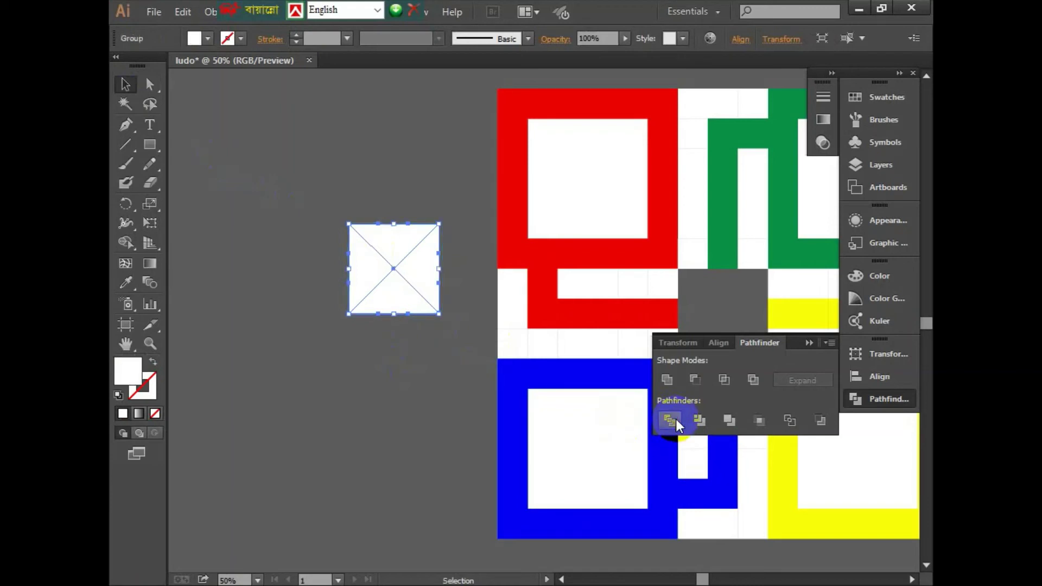
{"action": "left_click", "coordinate": [441, 402]}
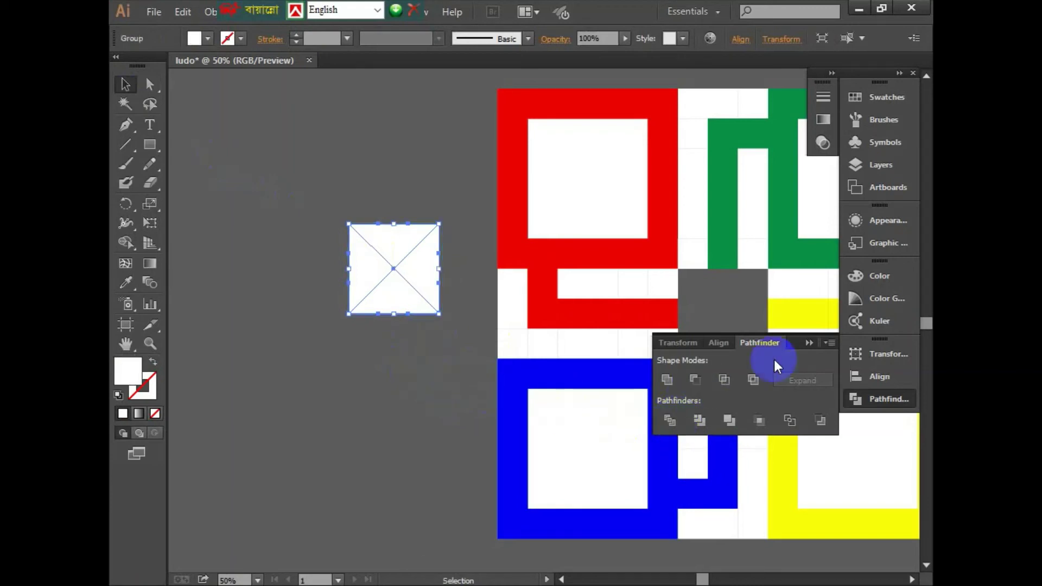
{"action": "left_click", "coordinate": [809, 342]}
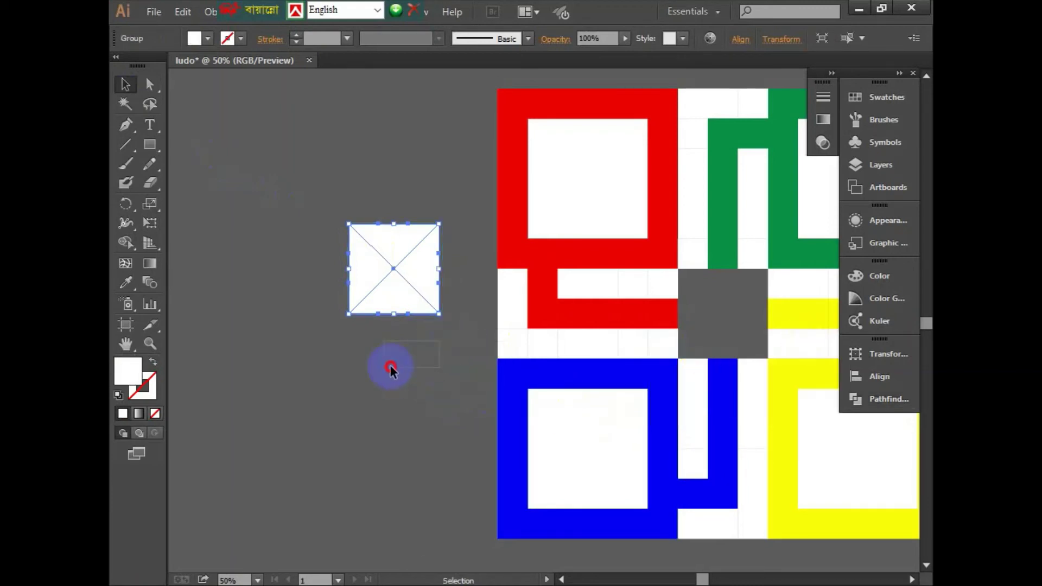
{"action": "left_click", "coordinate": [289, 367]}
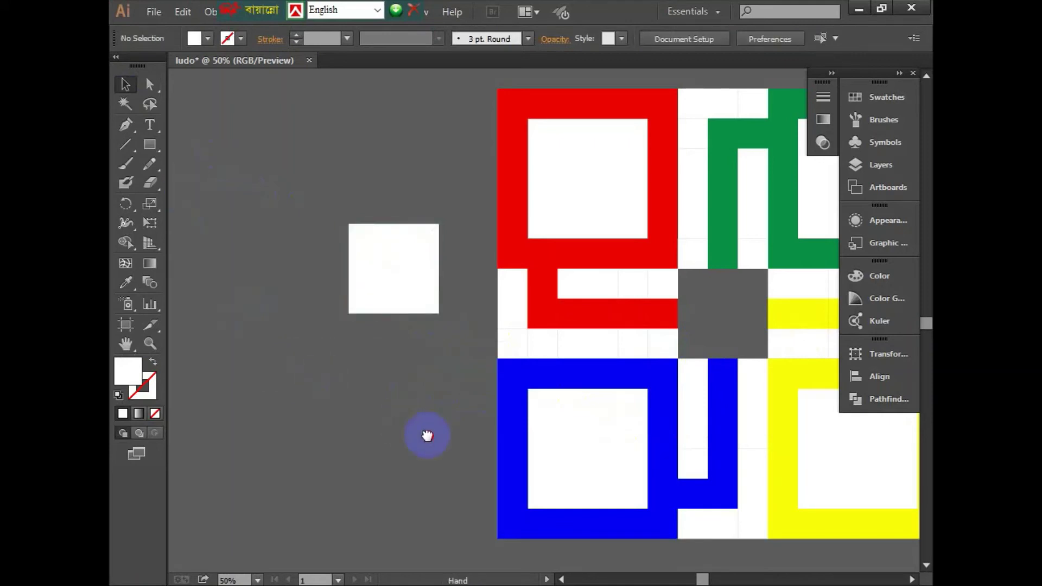
{"action": "left_click_drag", "start_coordinate": [426, 435], "coordinate": [269, 418]}
{"action": "mouse_move", "coordinate": [221, 228]}
{"action": "left_mouse_down"}
{"action": "mouse_move", "coordinate": [236, 244]}
{"action": "mouse_move", "coordinate": [551, 286]}
{"action": "left_mouse_up"}
- Ungroup the divided centre square and colour its left triangle red from the red home
{"action": "right_click", "coordinate": [571, 290]}
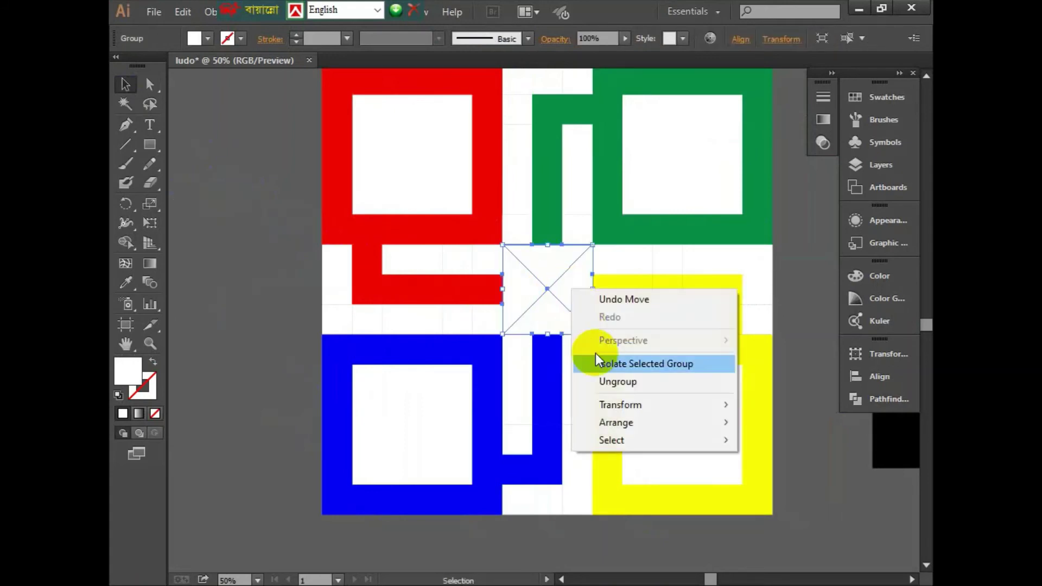
{"action": "left_click", "coordinate": [615, 382]}
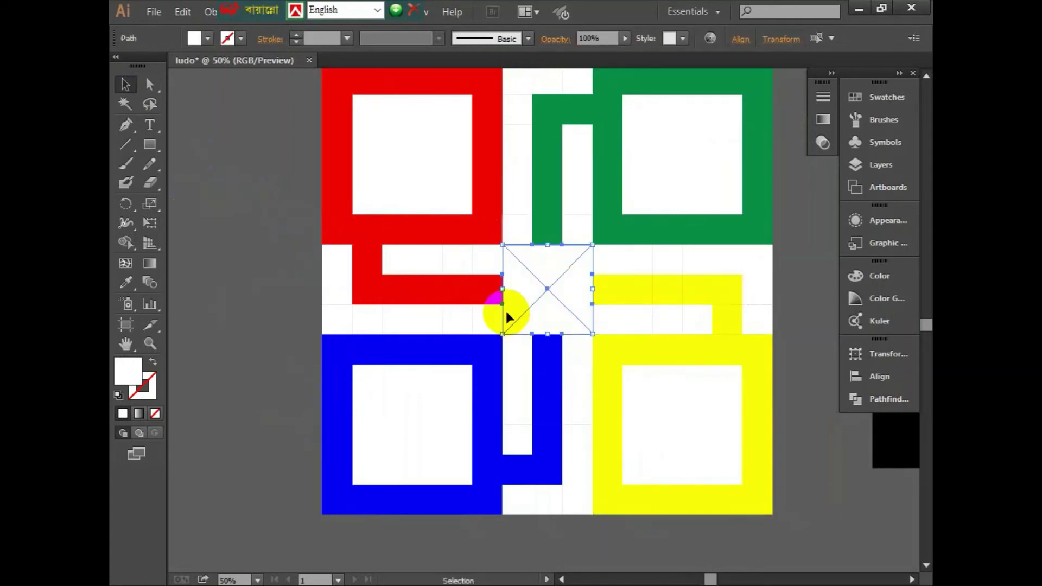
{"action": "left_click", "coordinate": [510, 284]}
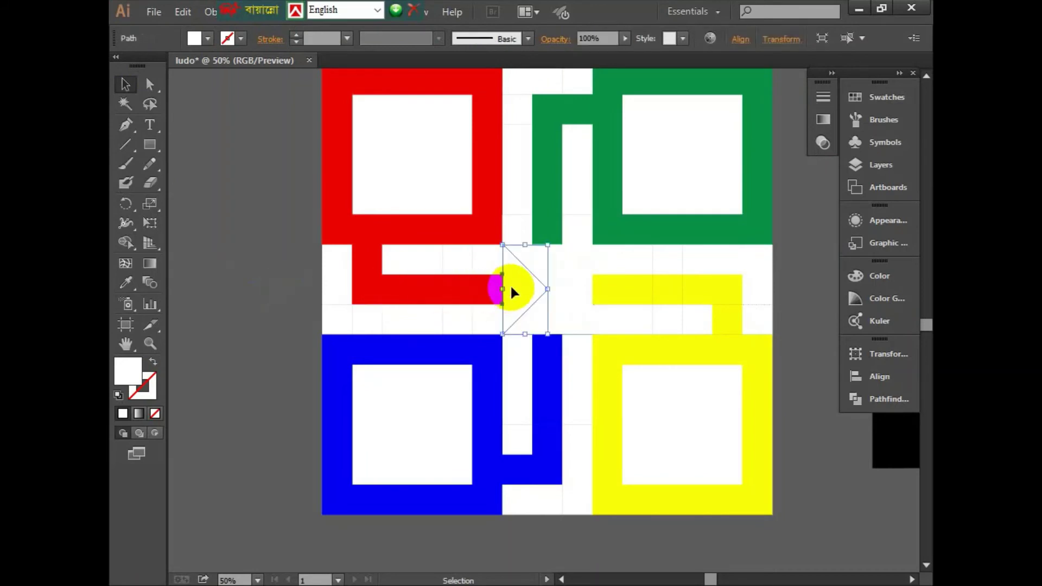
{"action": "left_click", "coordinate": [126, 282]}
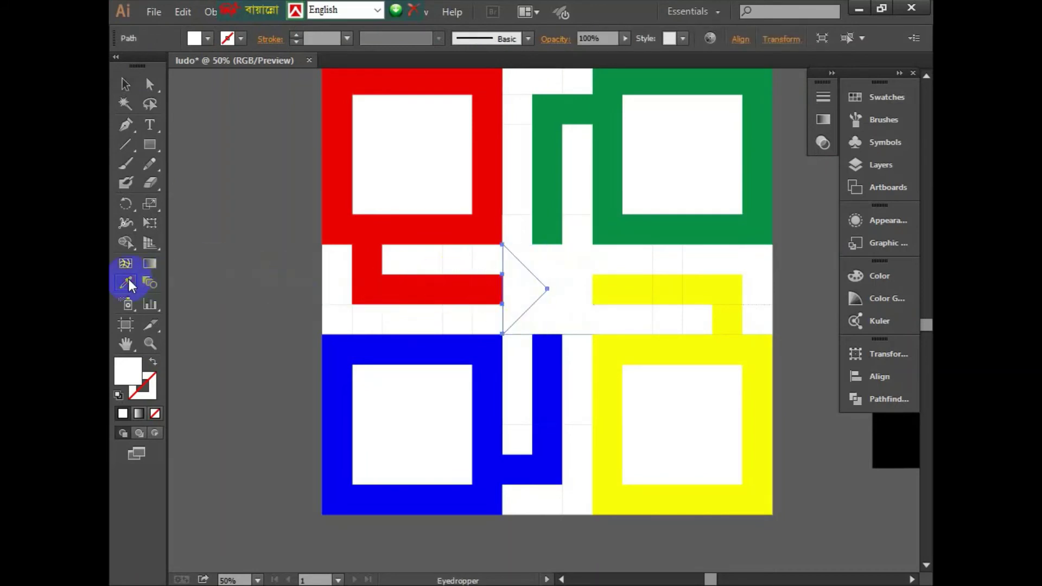
{"action": "left_click", "coordinate": [456, 279]}
{"action": "left_click", "coordinate": [126, 85]}
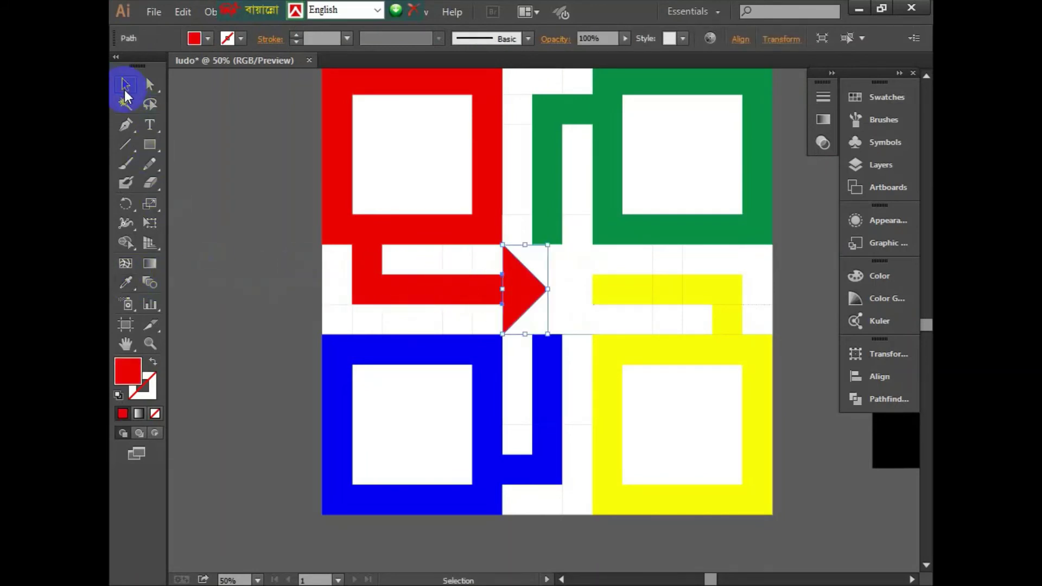
{"action": "left_click", "coordinate": [435, 317]}
- Eyedropper green onto the top centre triangle and yellow onto the right triangle
{"action": "left_click", "coordinate": [551, 260]}
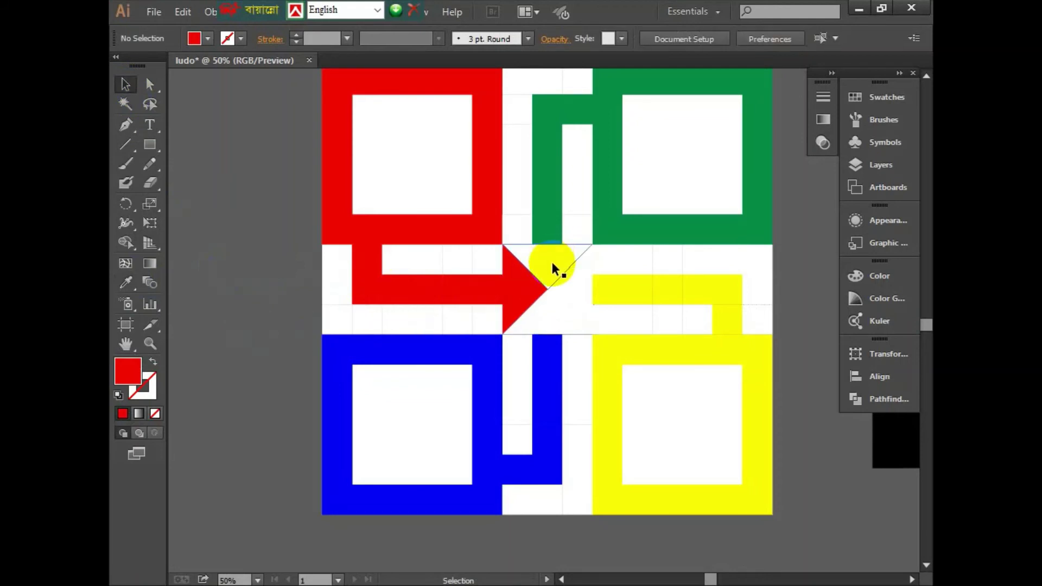
{"action": "left_click", "coordinate": [126, 283]}
{"action": "left_click", "coordinate": [549, 226]}
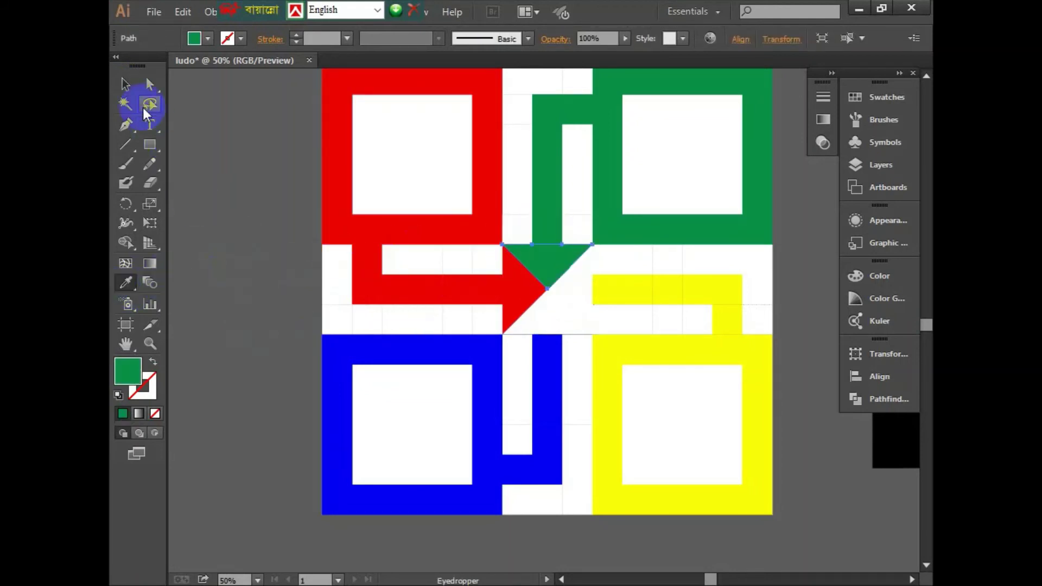
{"action": "left_click", "coordinate": [127, 86]}
{"action": "left_click", "coordinate": [252, 243]}
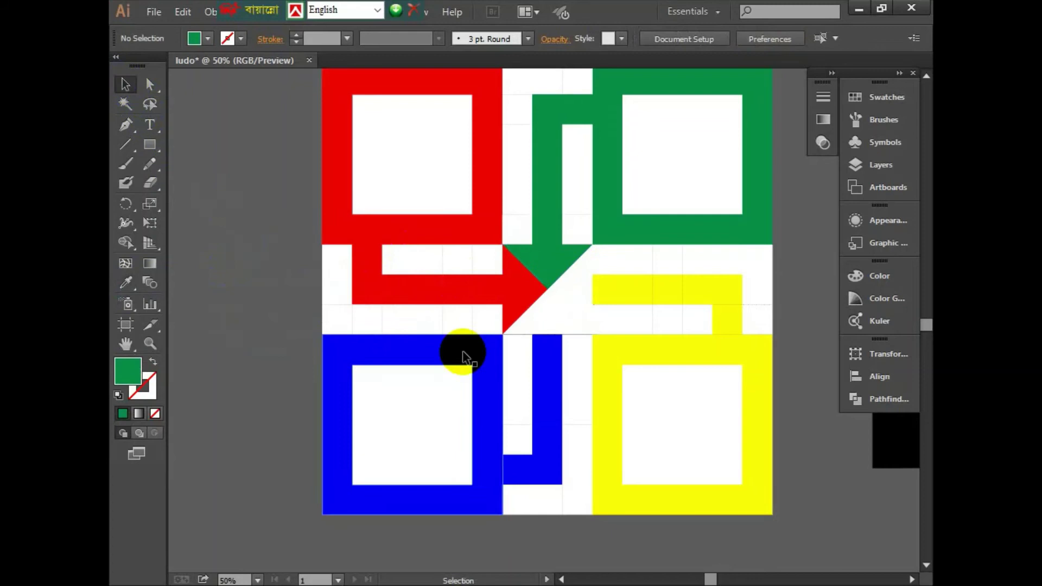
{"action": "left_click", "coordinate": [565, 298]}
{"action": "left_click", "coordinate": [126, 282]}
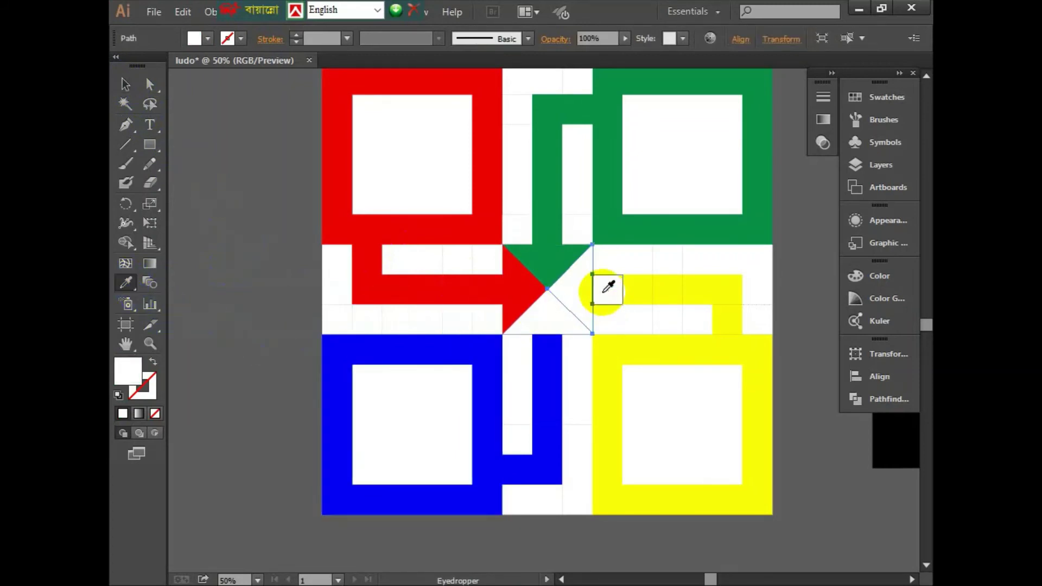
{"action": "left_click", "coordinate": [596, 293]}
{"action": "left_click", "coordinate": [130, 87]}
{"action": "left_click", "coordinate": [269, 188]}
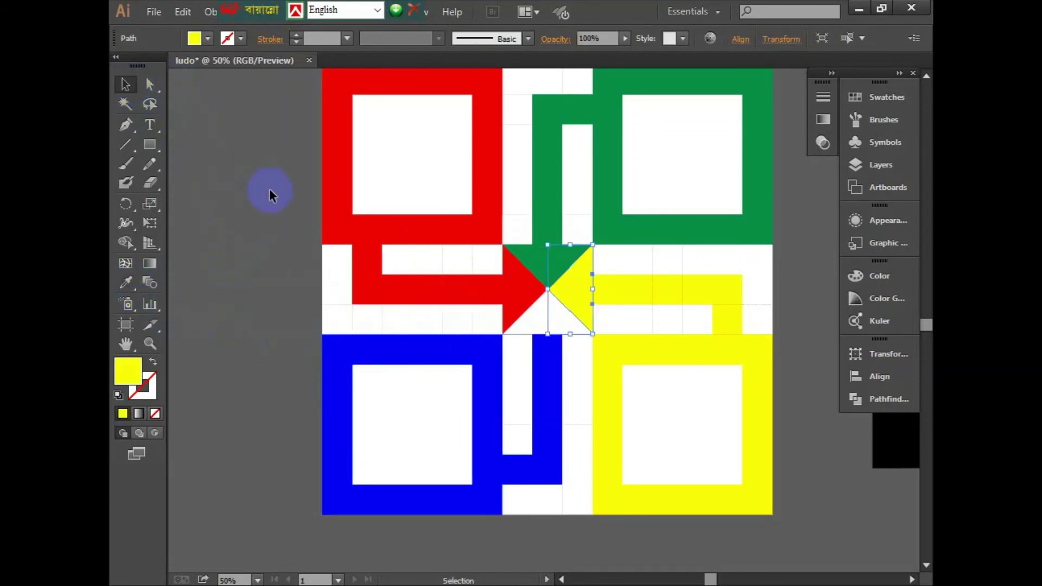
- Colour the bottom centre triangle blue to match the blue home
{"action": "left_click", "coordinate": [562, 313]}
{"action": "left_click", "coordinate": [126, 280]}
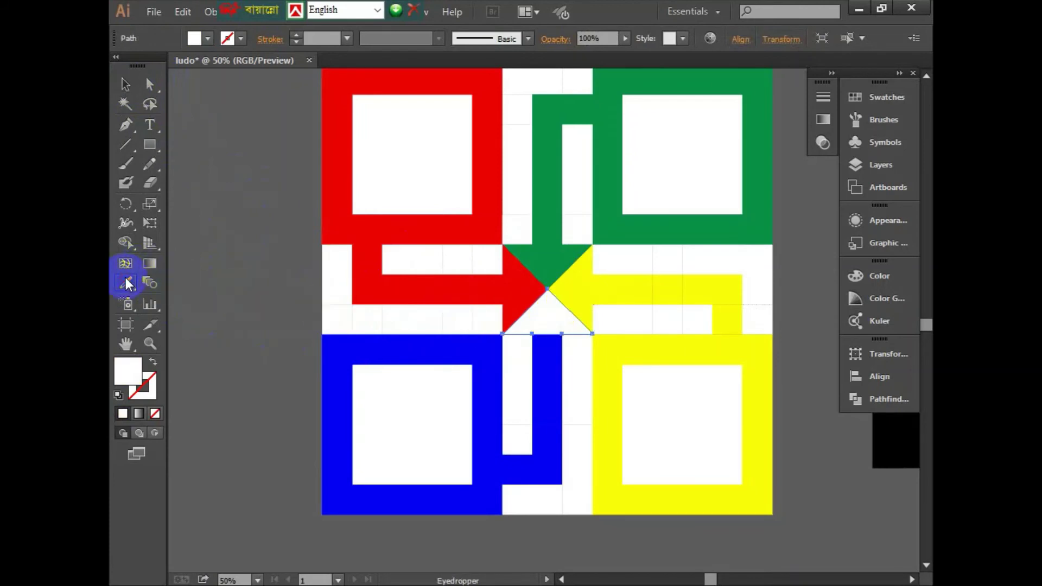
{"action": "left_click", "coordinate": [549, 348]}
{"action": "left_click", "coordinate": [125, 84]}
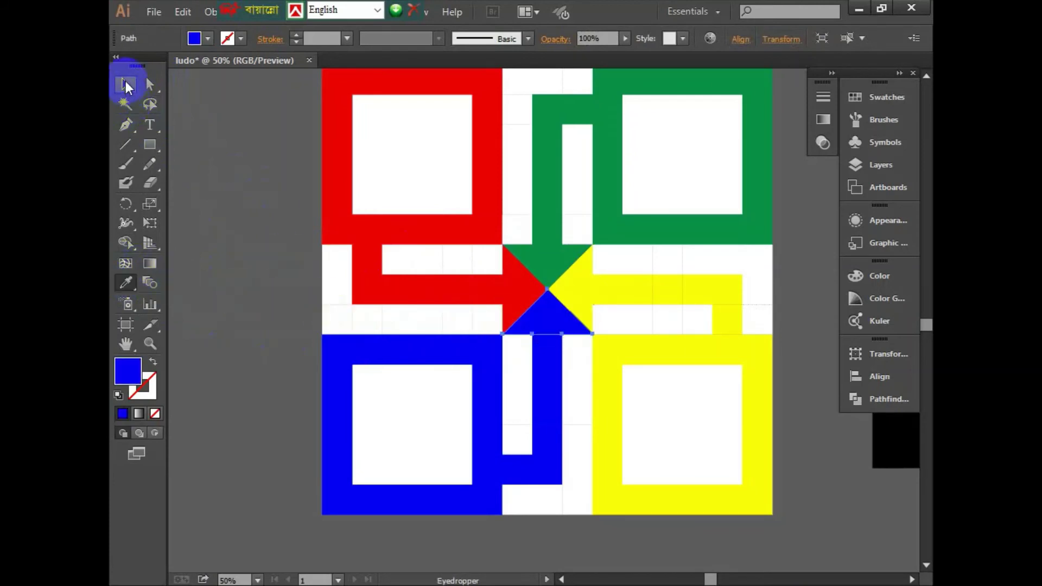
{"action": "left_click", "coordinate": [268, 213]}
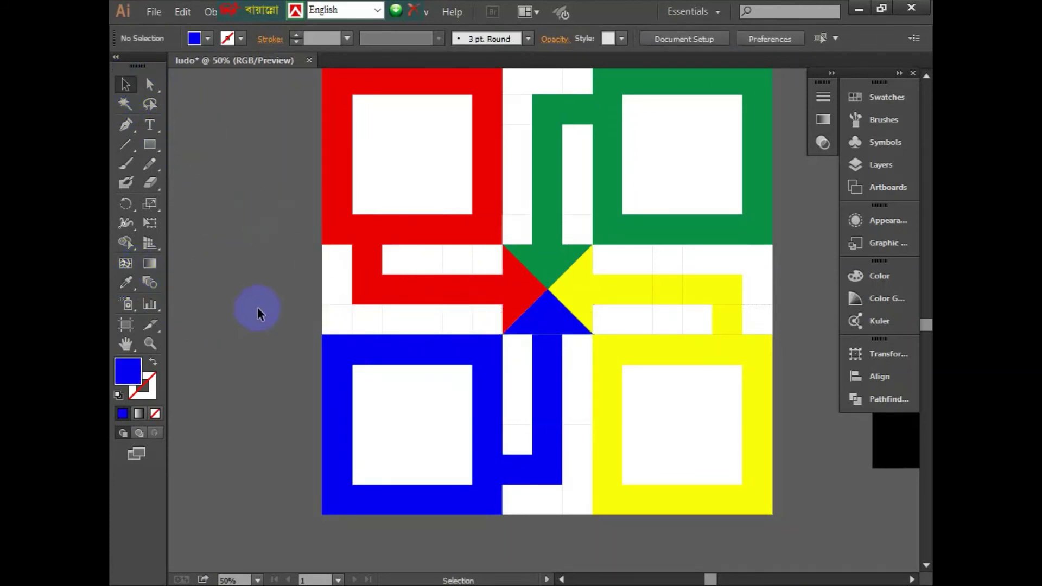
{"action": "scroll", "coordinate": [285, 282], "scroll_direction": "up", "scroll_amount": 1}
- Draw a blue token circle and duplicate the pair of circles downward to make four
{"action": "scroll", "coordinate": [285, 282], "scroll_direction": "up", "scroll_amount": 2}
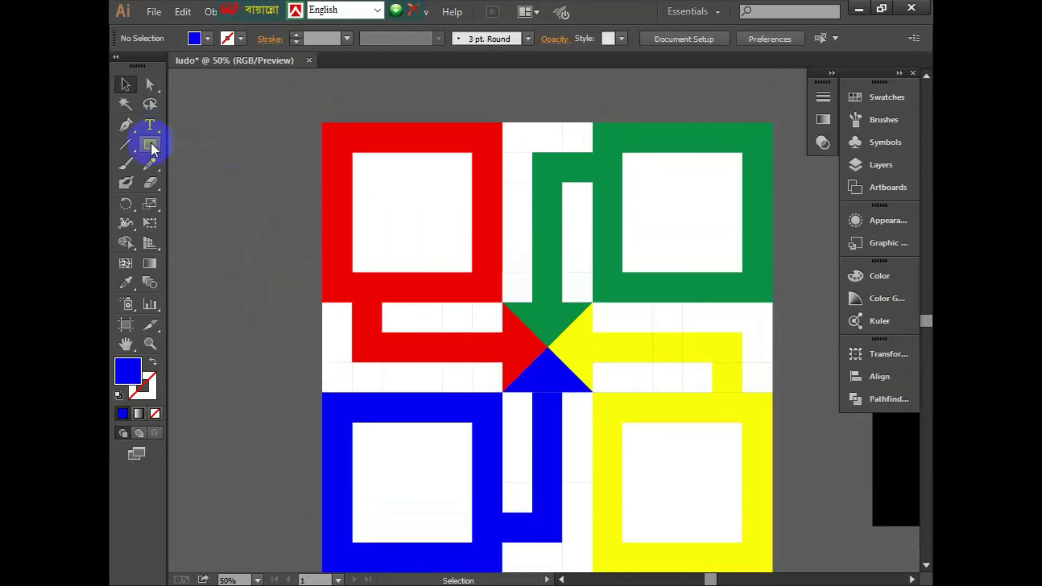
{"action": "left_click_drag", "start_coordinate": [151, 142], "coordinate": [234, 213]}
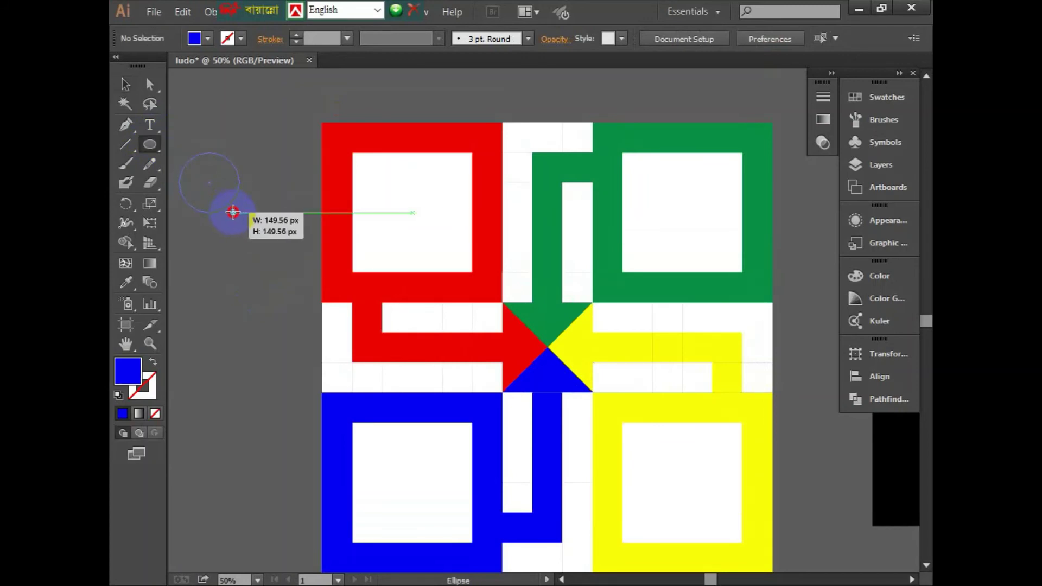
{"action": "mouse_move", "coordinate": [233, 212]}
{"action": "left_mouse_down"}
{"action": "mouse_move", "coordinate": [226, 188]}
{"action": "mouse_move", "coordinate": [374, 194]}
{"action": "mouse_move", "coordinate": [407, 212]}
{"action": "mouse_move", "coordinate": [389, 196]}
{"action": "mouse_move", "coordinate": [443, 200]}
{"action": "left_mouse_up"}
{"action": "left_click", "coordinate": [125, 84]}
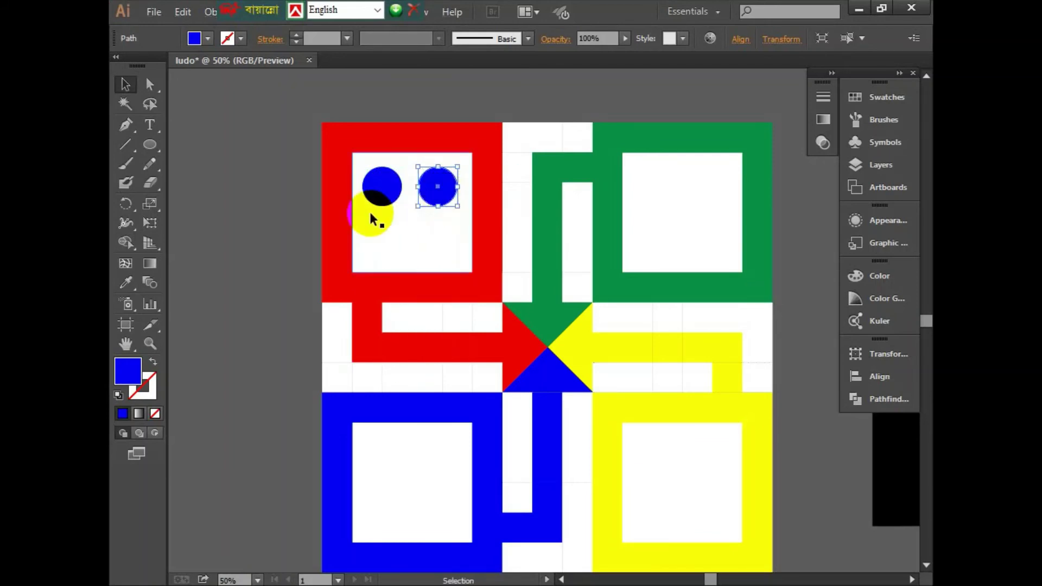
{"action": "left_click", "coordinate": [381, 195], "text": "shift"}
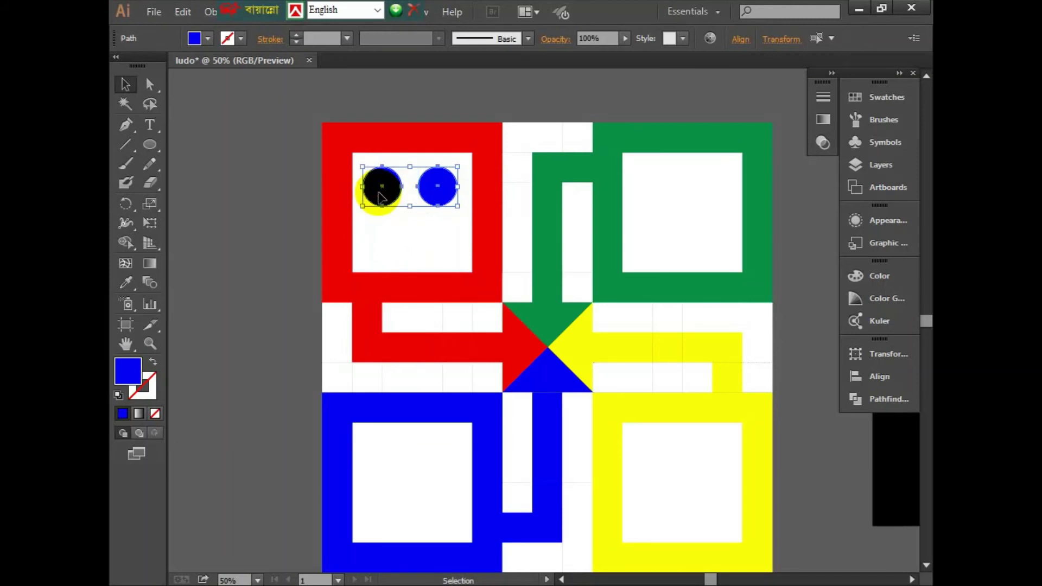
{"action": "left_click_drag", "start_coordinate": [389, 198], "coordinate": [389, 249]}
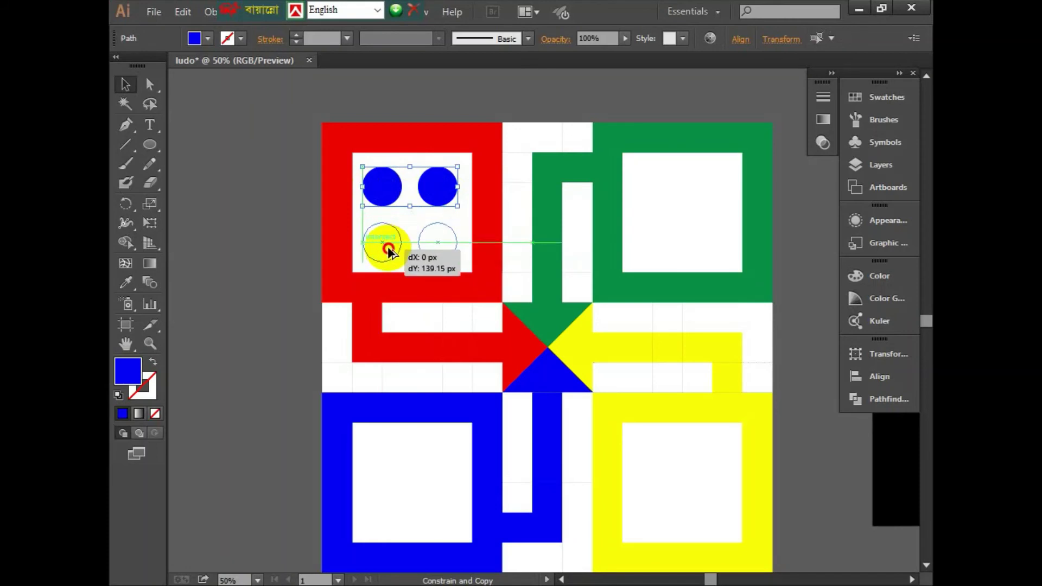
{"action": "left_click_drag", "start_coordinate": [389, 250], "coordinate": [388, 250]}
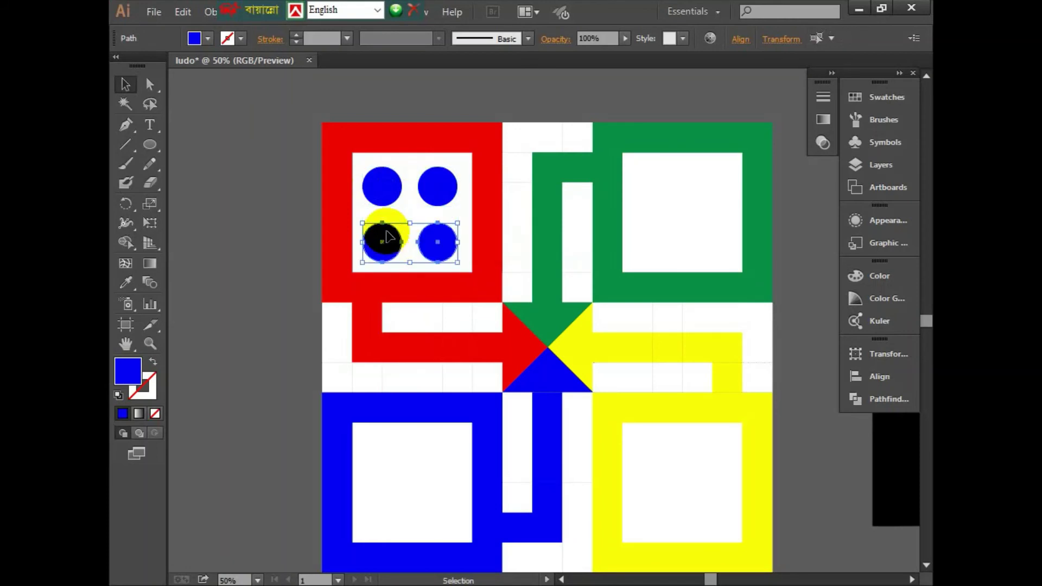
- Select all four blue token circles and group them together
{"action": "left_click", "coordinate": [383, 189], "text": "shift"}
{"action": "left_click", "coordinate": [435, 194], "text": "shift"}
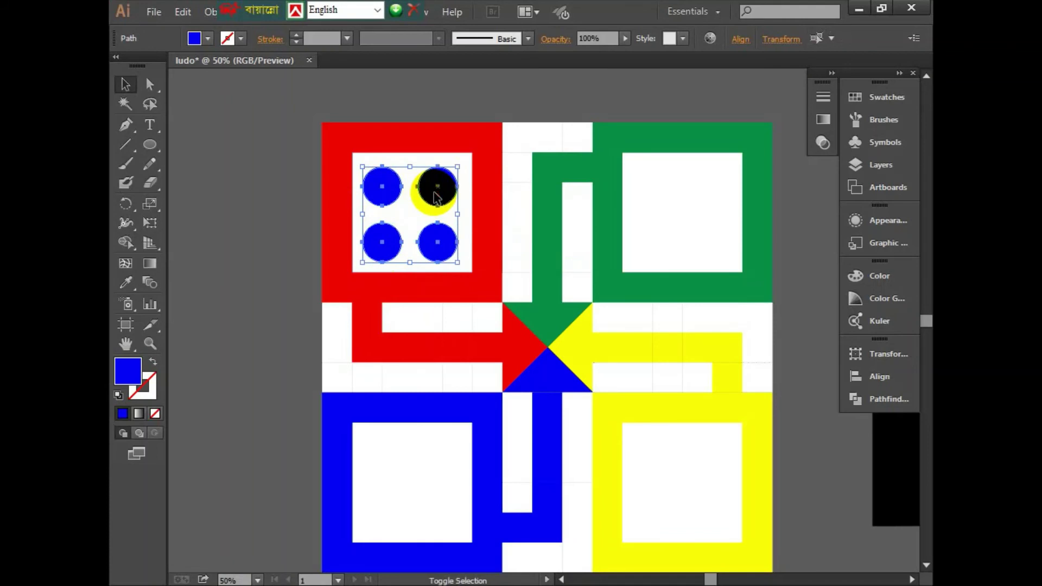
{"action": "right_click", "coordinate": [432, 199]}
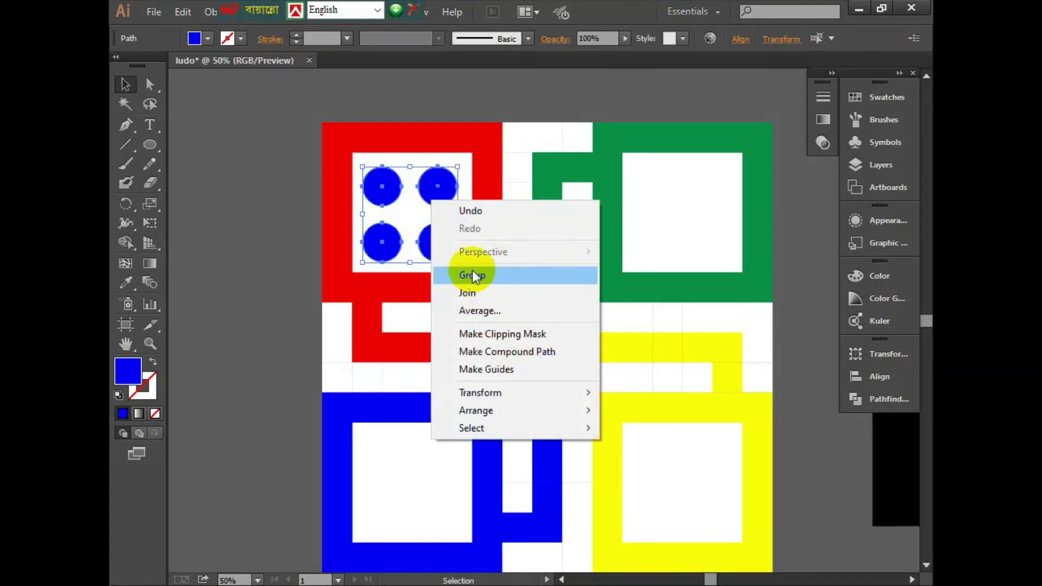
{"action": "left_click", "coordinate": [495, 274]}
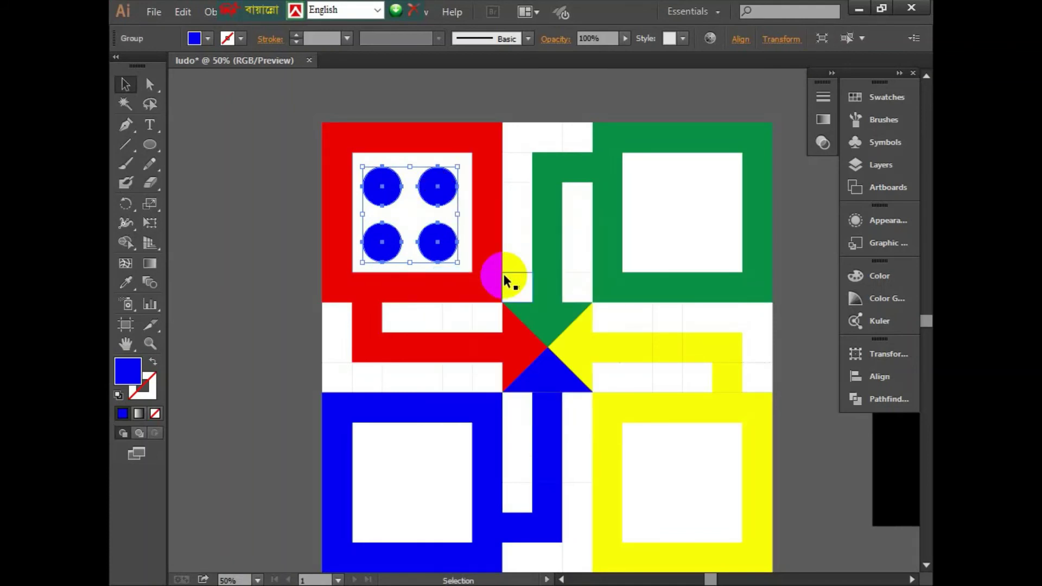
{"action": "left_click", "coordinate": [244, 186]}
{"action": "left_click", "coordinate": [383, 188]}
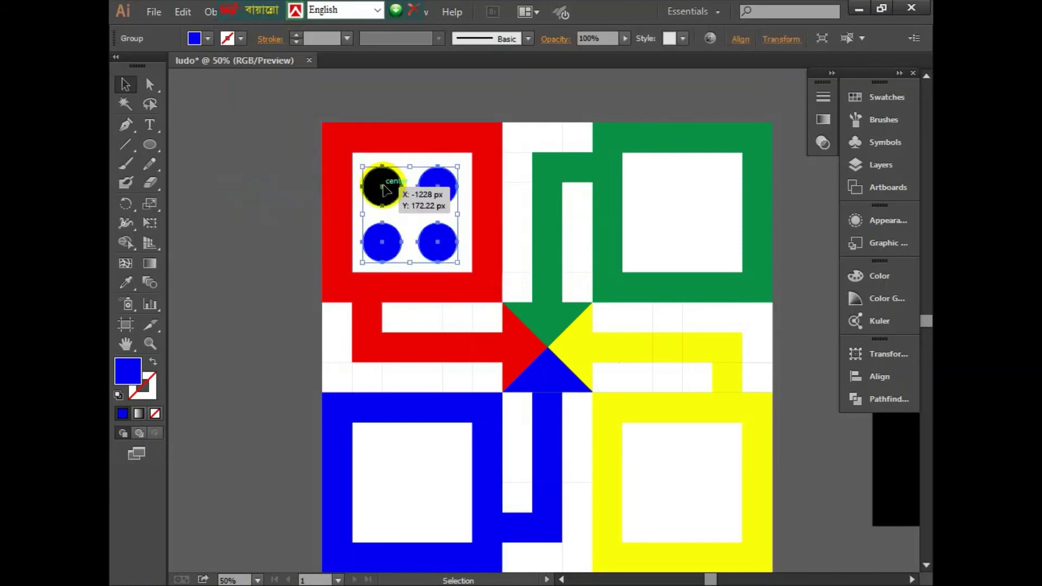
{"action": "left_click_drag", "start_coordinate": [383, 189], "coordinate": [413, 212]}
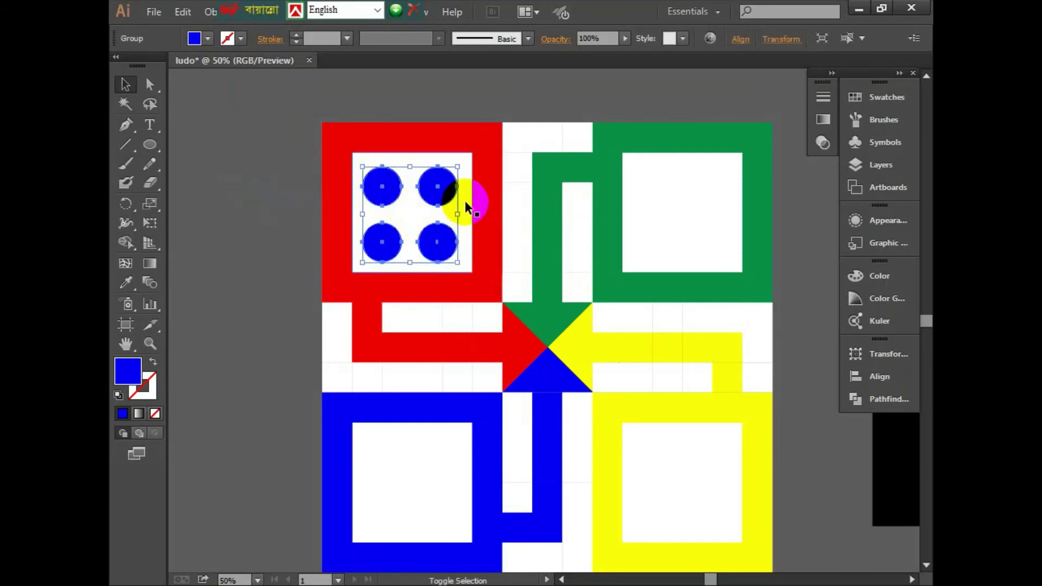
- Align the circle group horizontally and vertically centred on the red home's white square
{"action": "left_click", "coordinate": [465, 200], "text": "shift"}
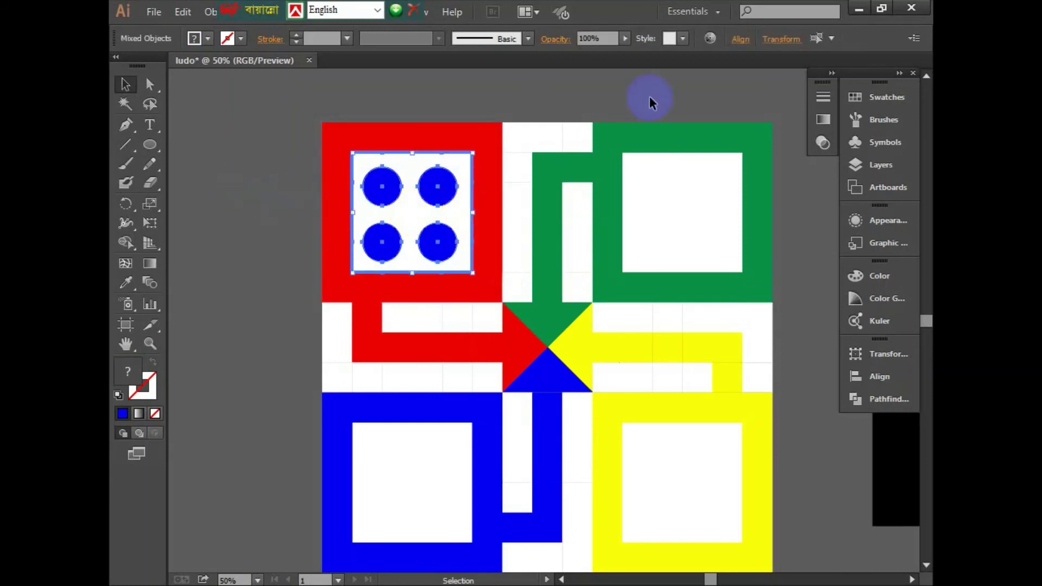
{"action": "left_click", "coordinate": [741, 39]}
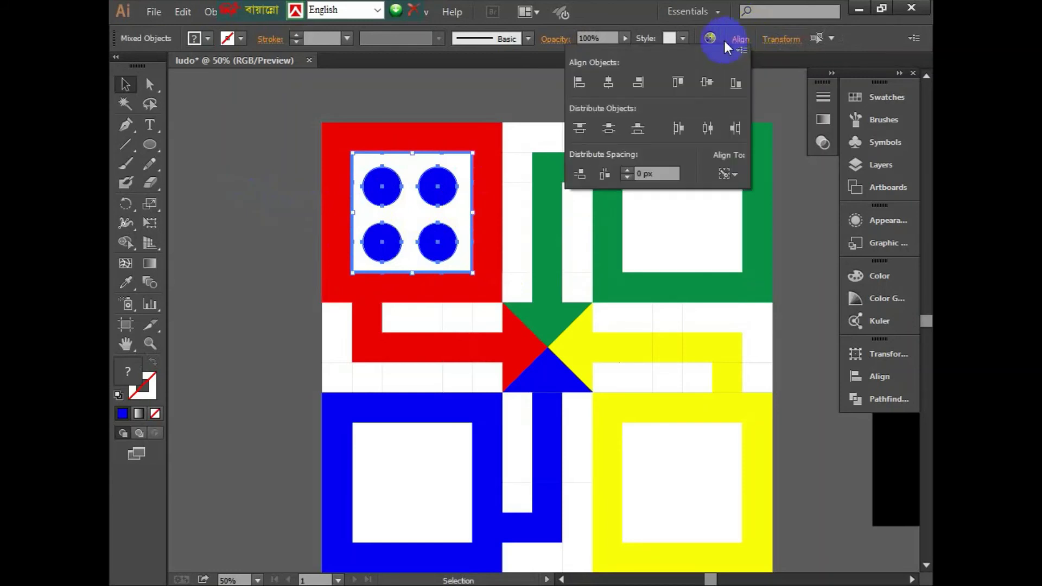
{"action": "left_click", "coordinate": [611, 84]}
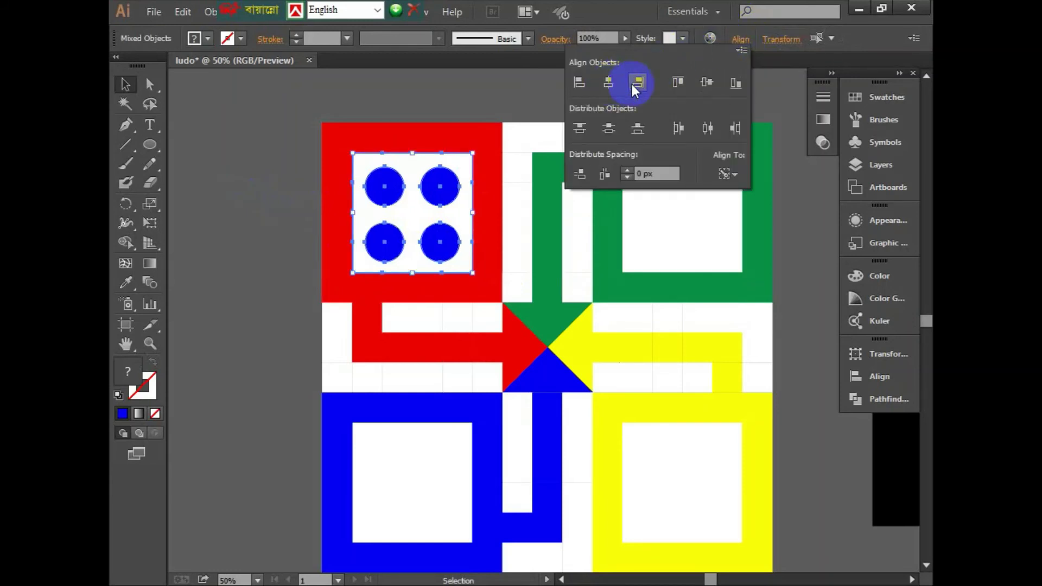
{"action": "left_click", "coordinate": [707, 83]}
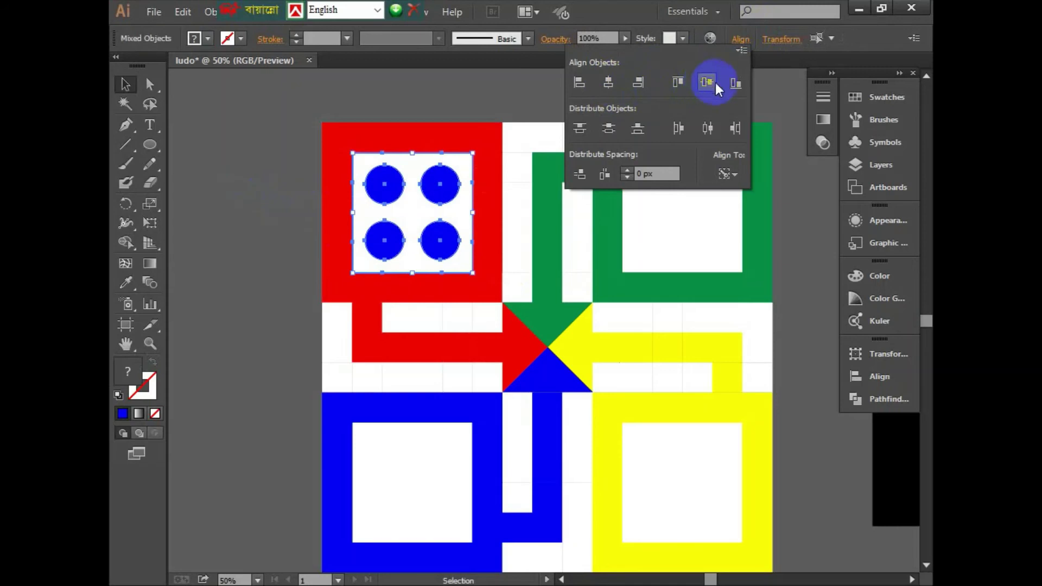
{"action": "left_click", "coordinate": [236, 126]}
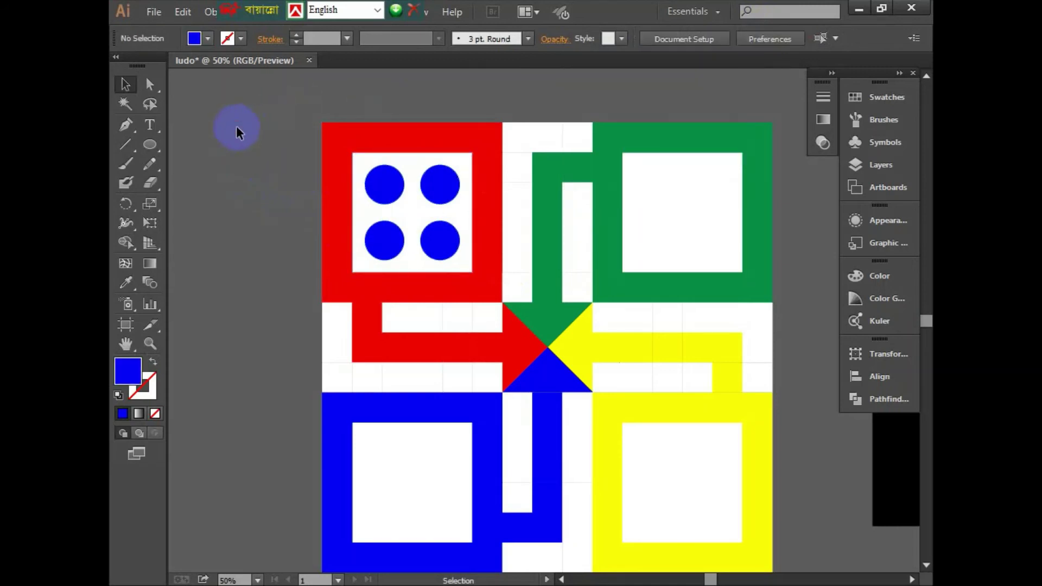
- Recolour the token circle group with the red home's red using the Eyedropper
{"action": "left_click_drag", "start_coordinate": [432, 212], "coordinate": [386, 188]}
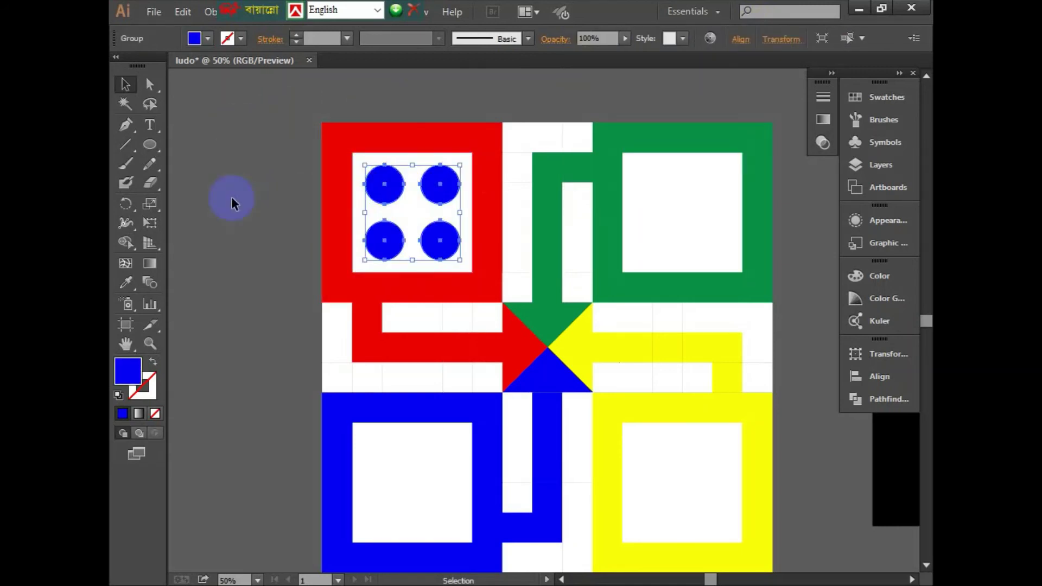
{"action": "left_click", "coordinate": [126, 282]}
{"action": "left_click", "coordinate": [335, 243]}
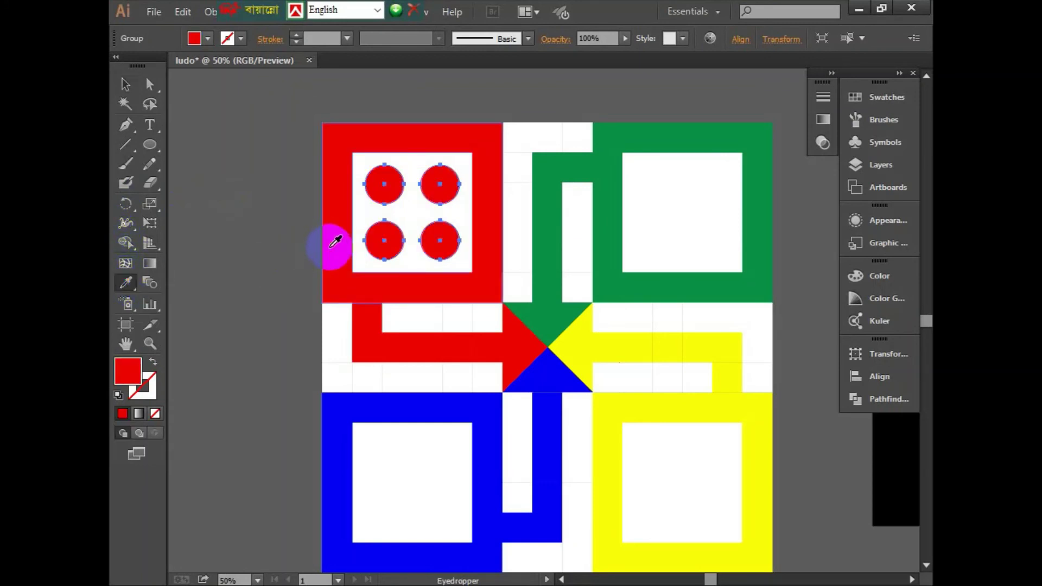
{"action": "left_click", "coordinate": [125, 84]}
{"action": "left_click", "coordinate": [305, 243]}
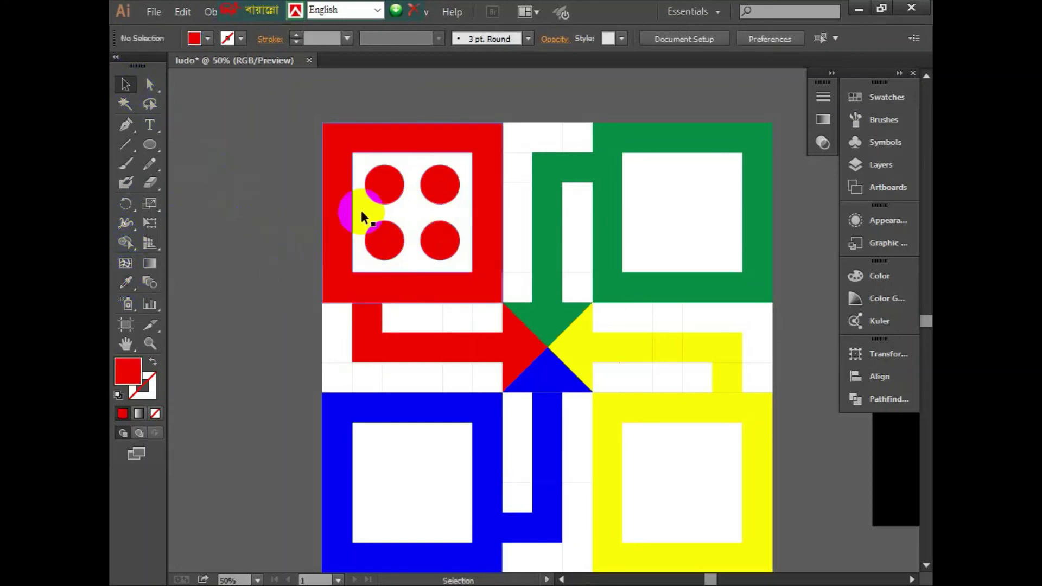
{"action": "left_click", "coordinate": [384, 185]}
- Copy the red circle group into the green home and vertically centre it on its white square
{"action": "left_click_drag", "start_coordinate": [392, 197], "coordinate": [668, 199]}
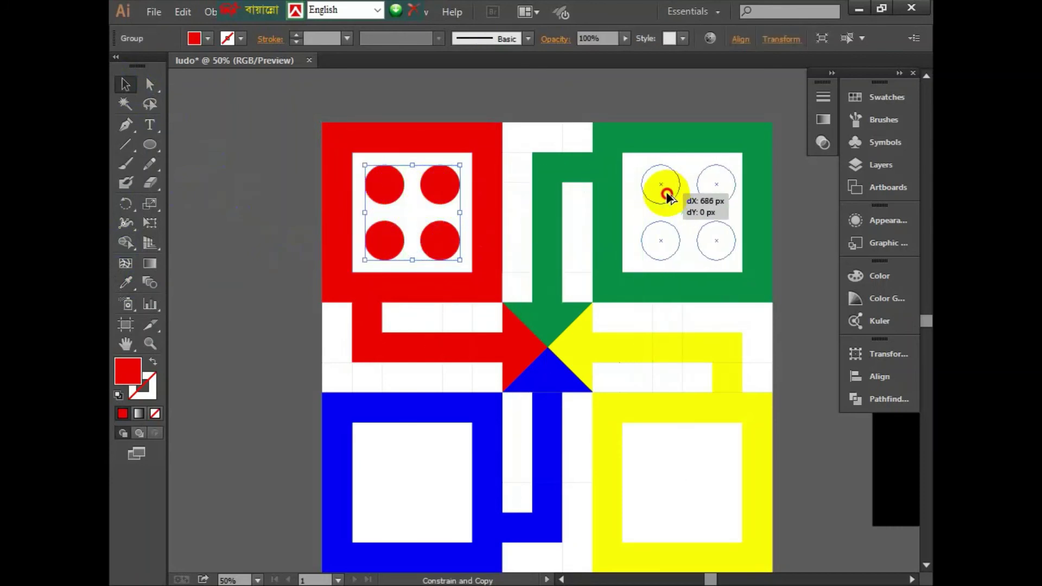
{"action": "left_click_drag", "start_coordinate": [667, 195], "coordinate": [668, 197]}
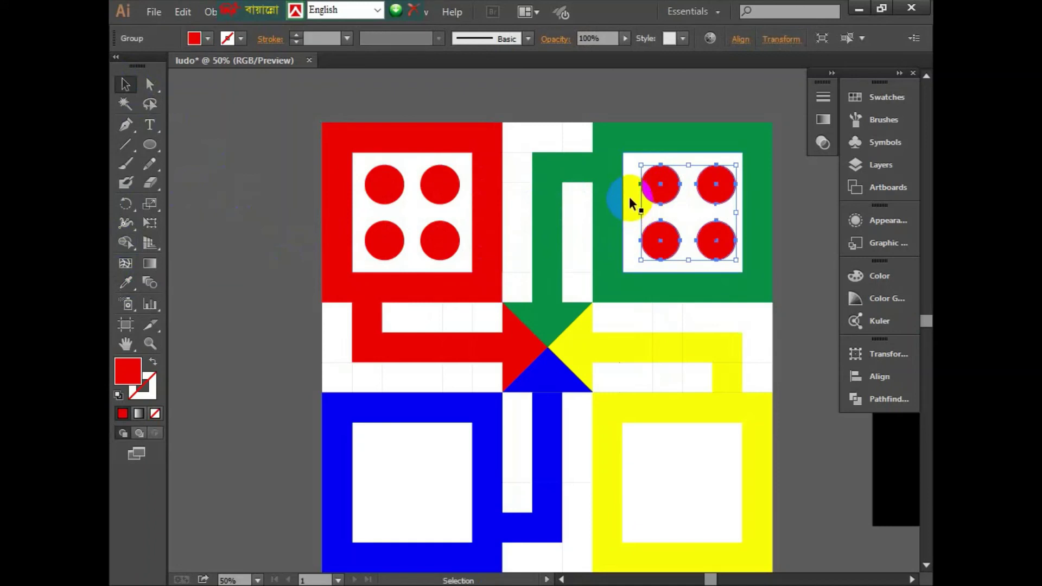
{"action": "left_click", "coordinate": [629, 198], "text": "shift"}
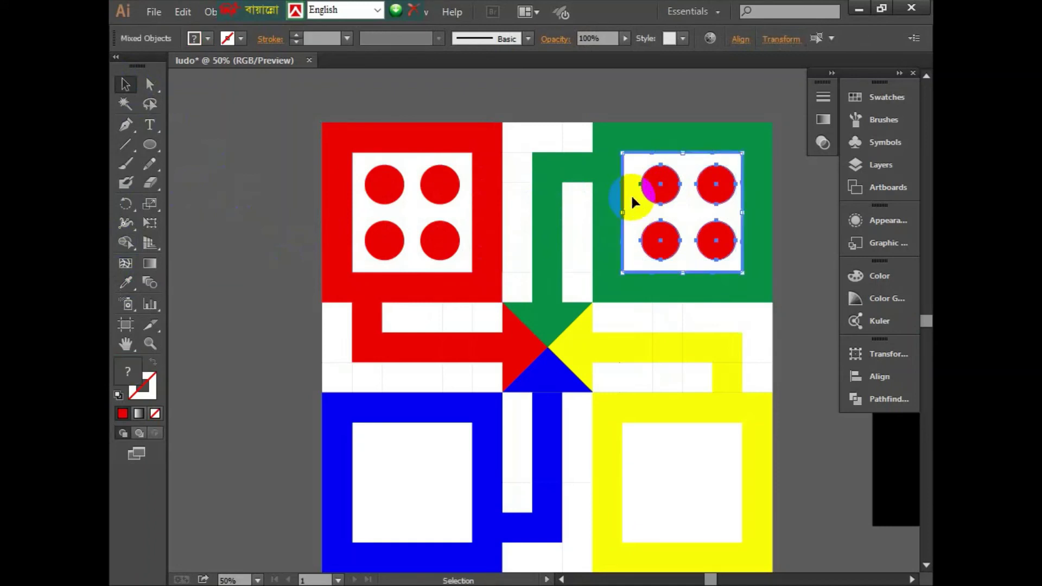
{"action": "left_click", "coordinate": [740, 39]}
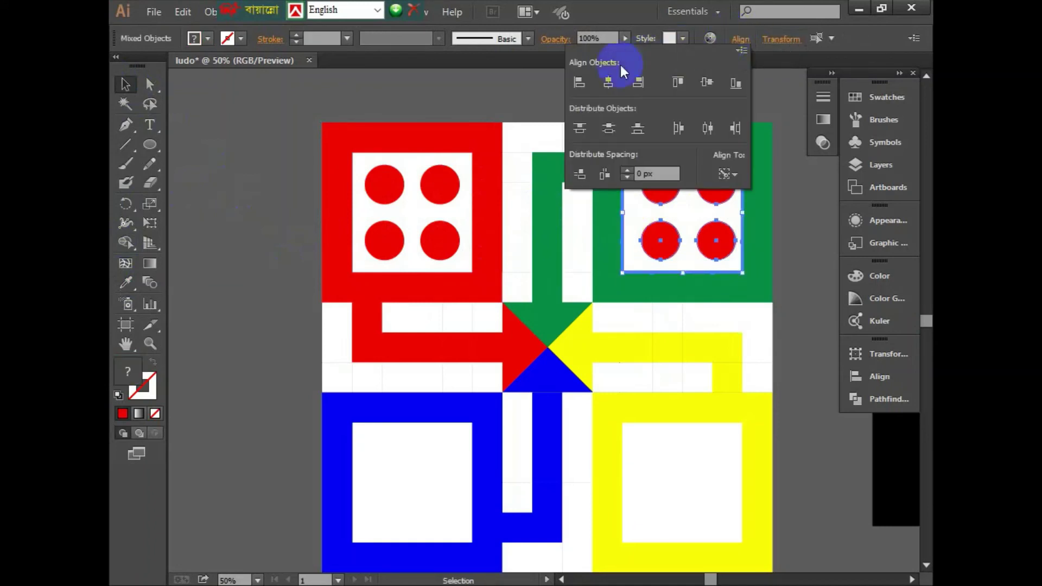
{"action": "left_click", "coordinate": [708, 83]}
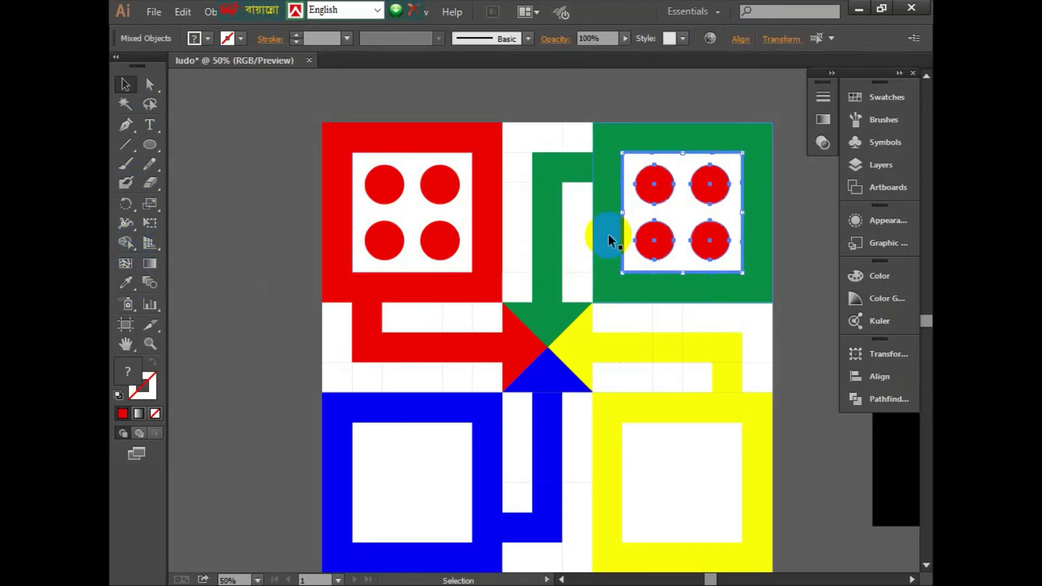
{"action": "left_click", "coordinate": [128, 286]}
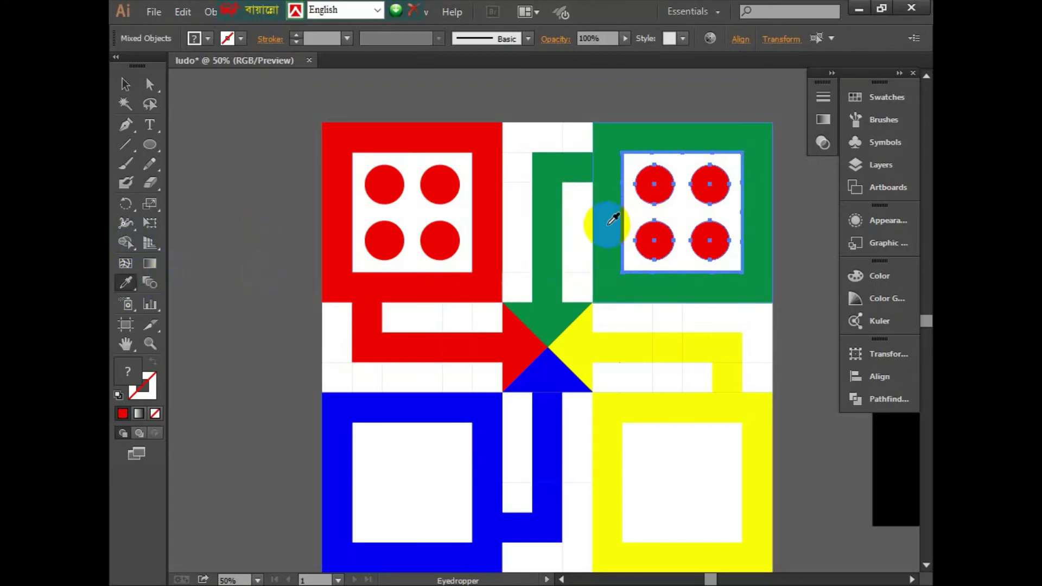
- Recolour only the copied circles in the green home green, undoing a mis-applied sample
{"action": "left_click", "coordinate": [606, 226]}
{"action": "key", "text": "ctrl+z"}
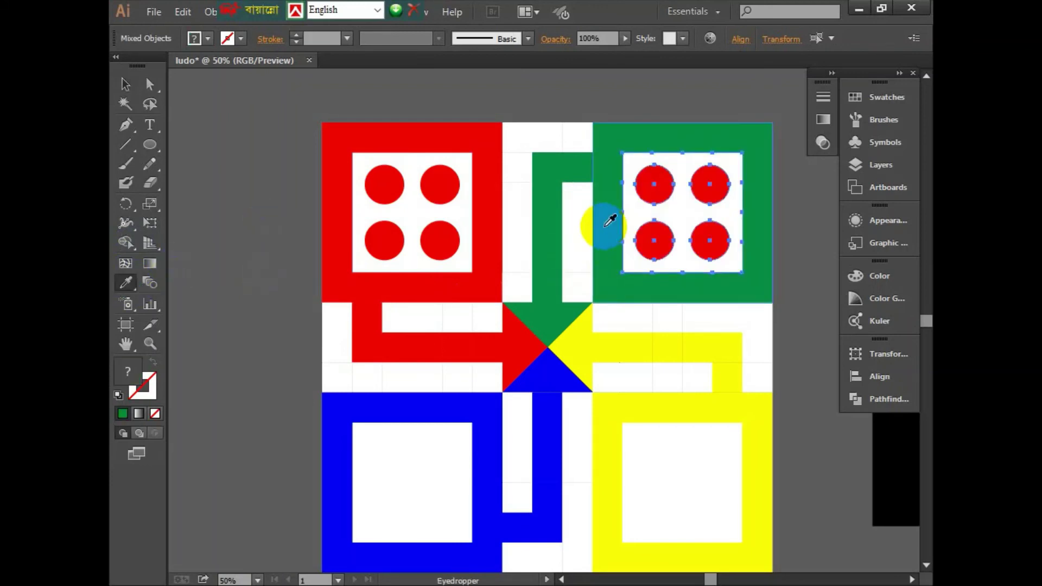
{"action": "left_click", "coordinate": [125, 84]}
{"action": "left_click", "coordinate": [189, 201]}
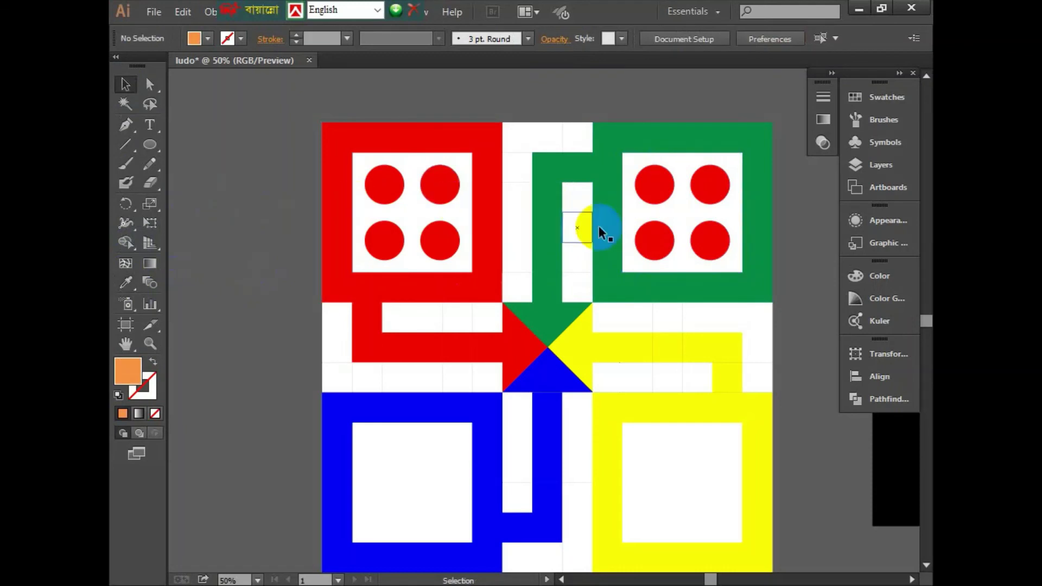
{"action": "left_click", "coordinate": [658, 235]}
{"action": "left_click", "coordinate": [129, 284]}
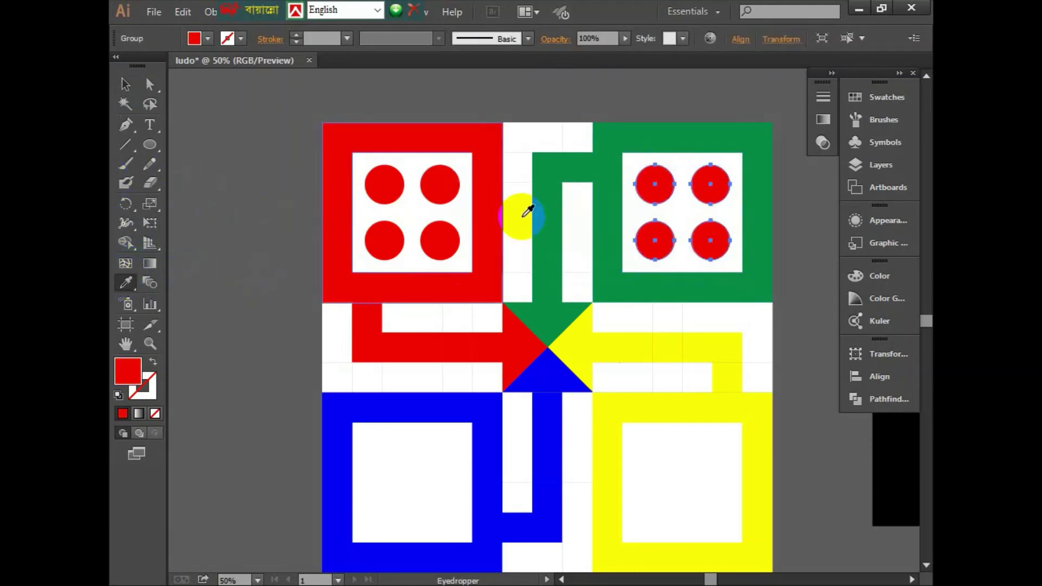
{"action": "left_click", "coordinate": [605, 213]}
{"action": "left_click", "coordinate": [125, 84]}
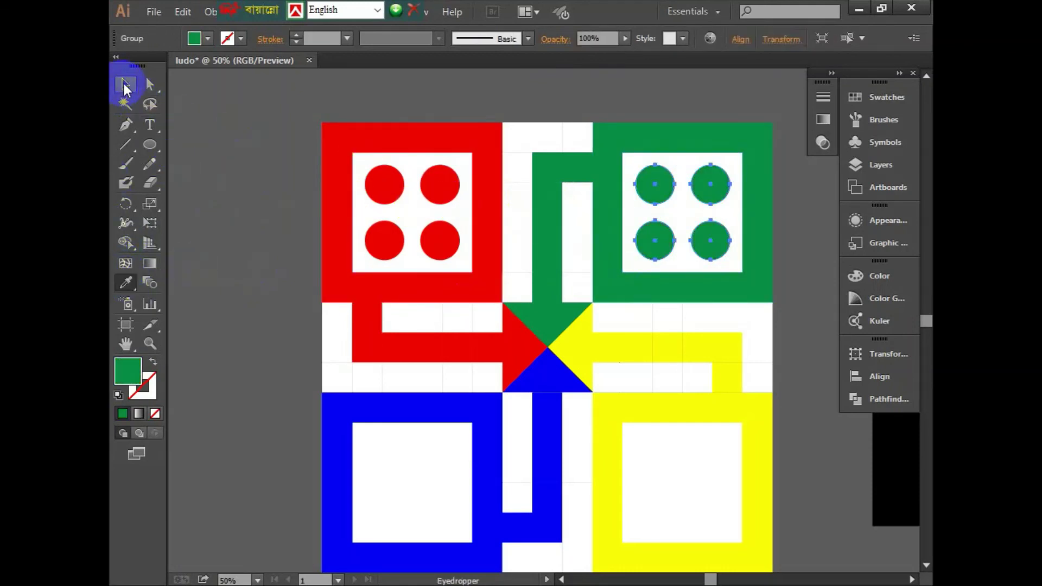
{"action": "left_click", "coordinate": [262, 260]}
- Copy the red circles down into the blue home and vertically centre them on its white square
{"action": "scroll", "coordinate": [285, 256], "scroll_direction": "down", "scroll_amount": 2}
{"action": "left_click", "coordinate": [396, 185]}
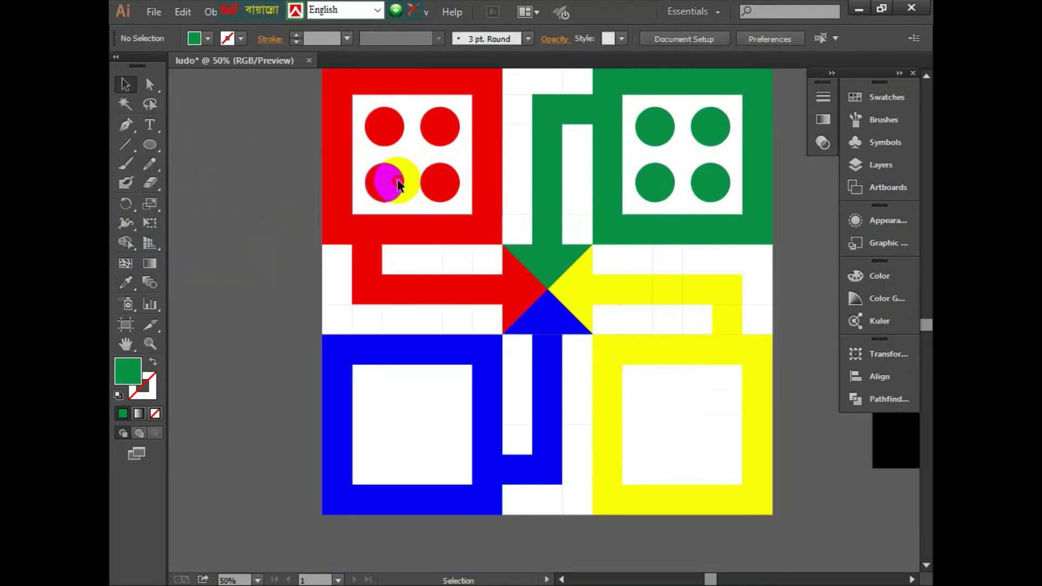
{"action": "left_click_drag", "start_coordinate": [398, 185], "coordinate": [411, 437]}
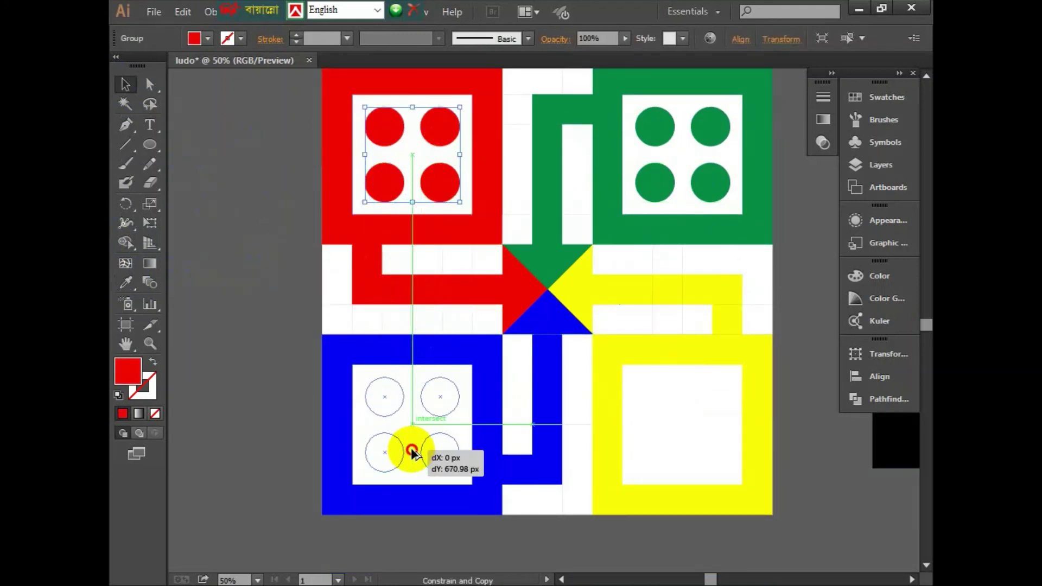
{"action": "left_click_drag", "start_coordinate": [411, 437], "coordinate": [413, 453]}
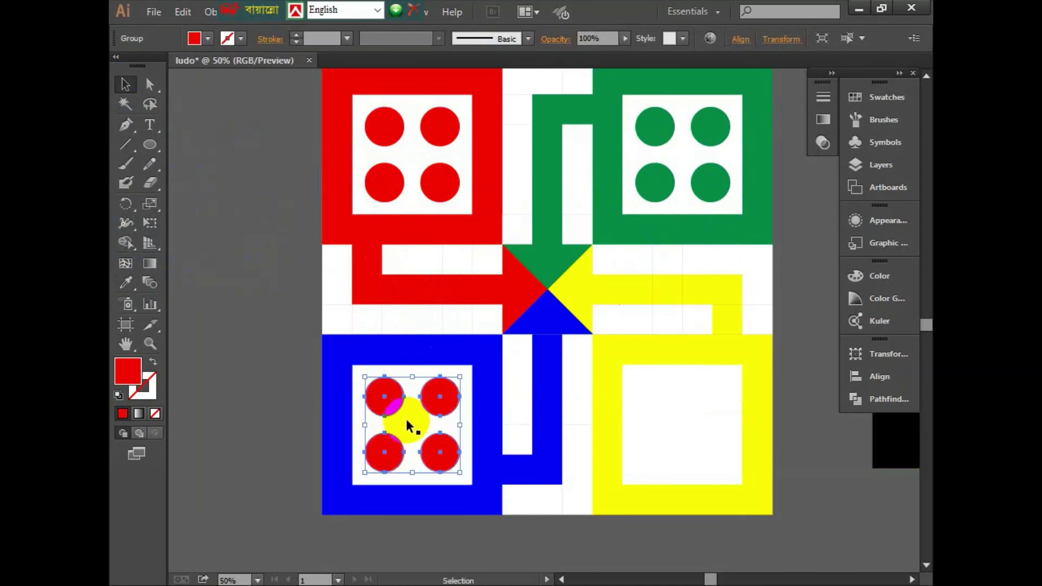
{"action": "left_click", "coordinate": [407, 417], "text": "shift"}
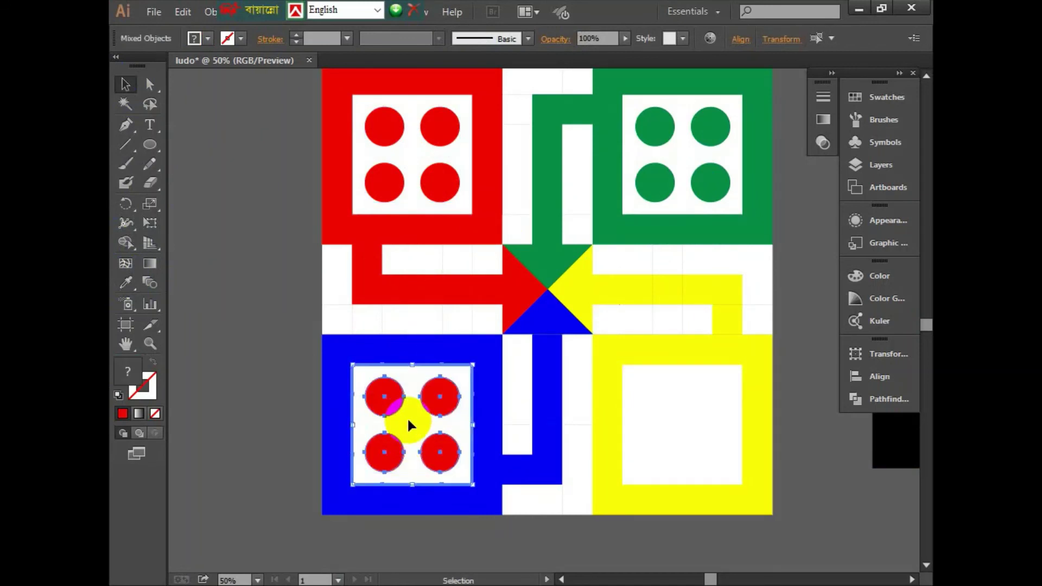
{"action": "left_click", "coordinate": [739, 39]}
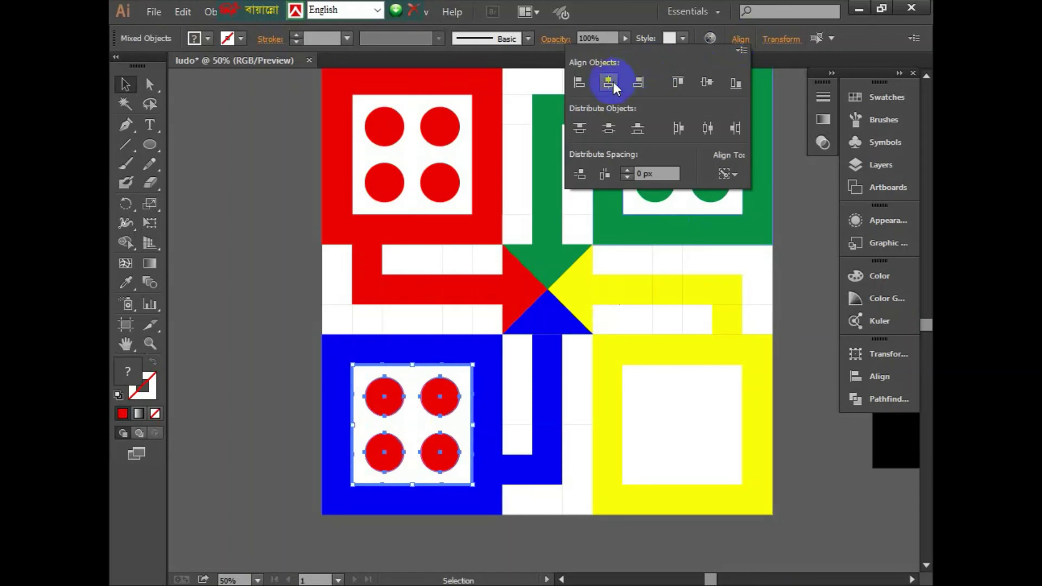
{"action": "left_click", "coordinate": [708, 82]}
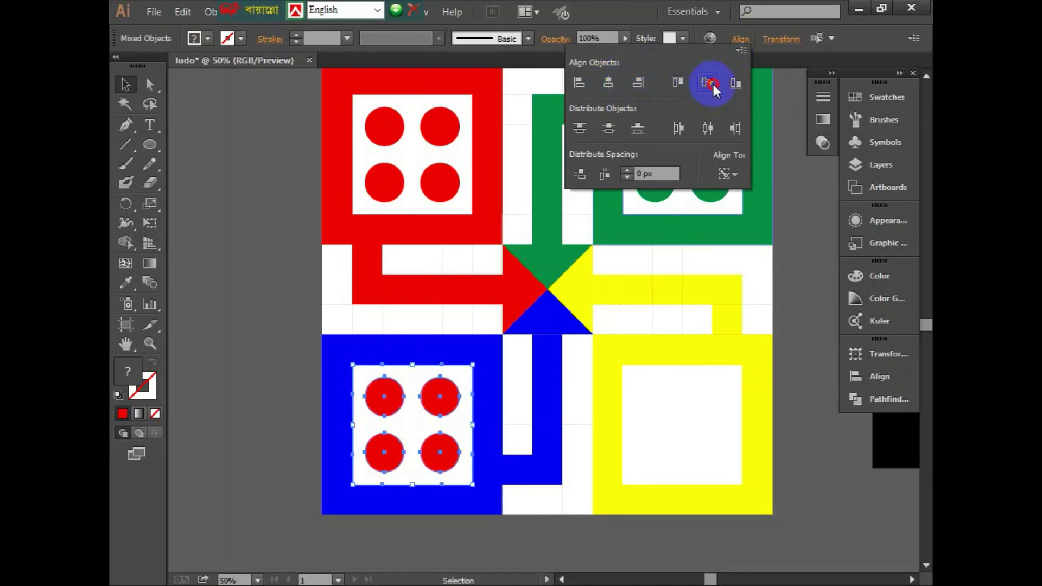
{"action": "left_click", "coordinate": [197, 288]}
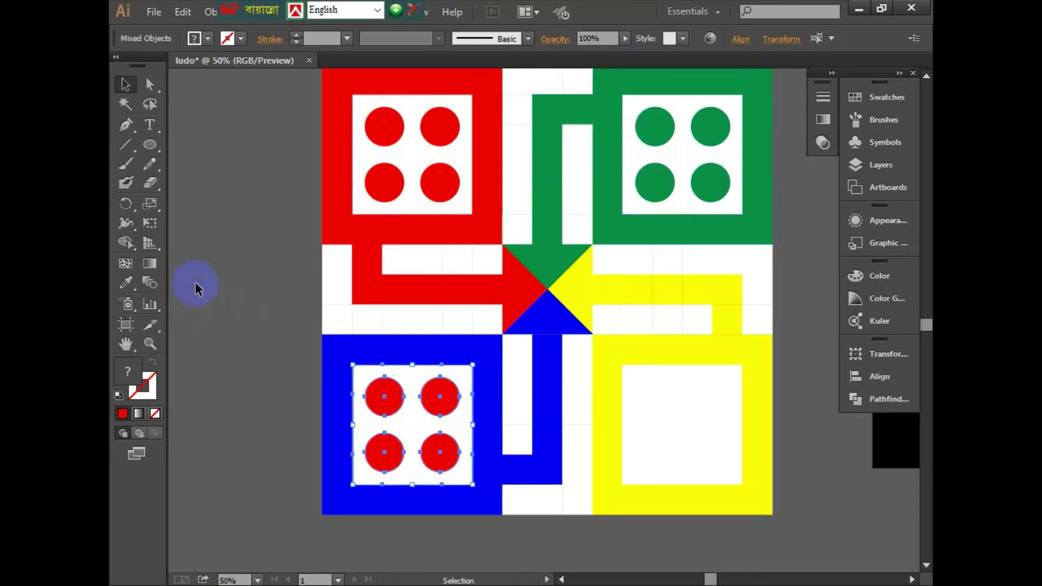
- Turn the blue home's token circles blue with the Eyedropper
{"action": "left_click", "coordinate": [264, 361]}
{"action": "left_click", "coordinate": [395, 402]}
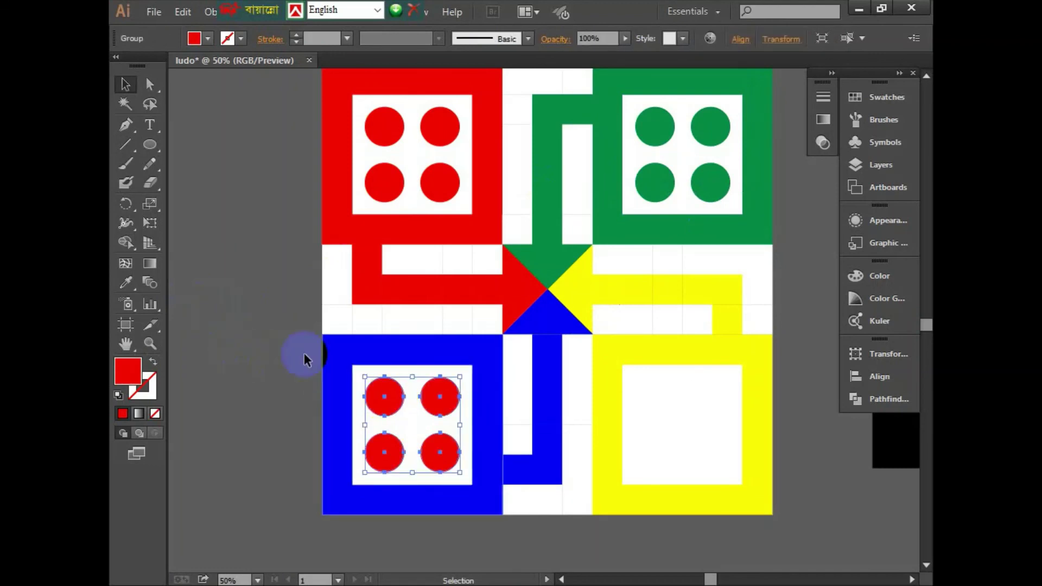
{"action": "left_click", "coordinate": [133, 283]}
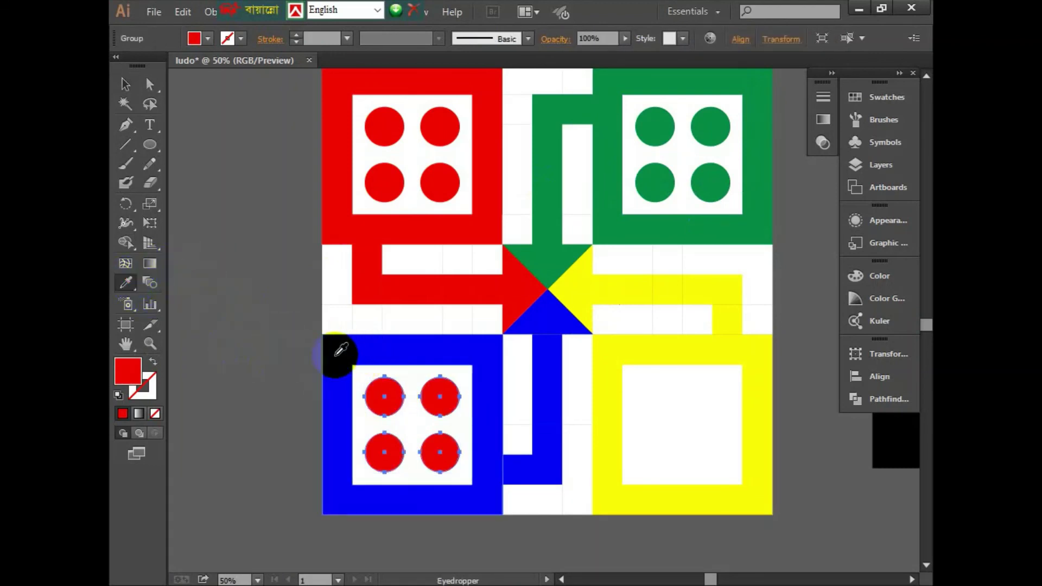
{"action": "left_click", "coordinate": [334, 351]}
{"action": "left_click", "coordinate": [126, 86]}
{"action": "left_click", "coordinate": [209, 226]}
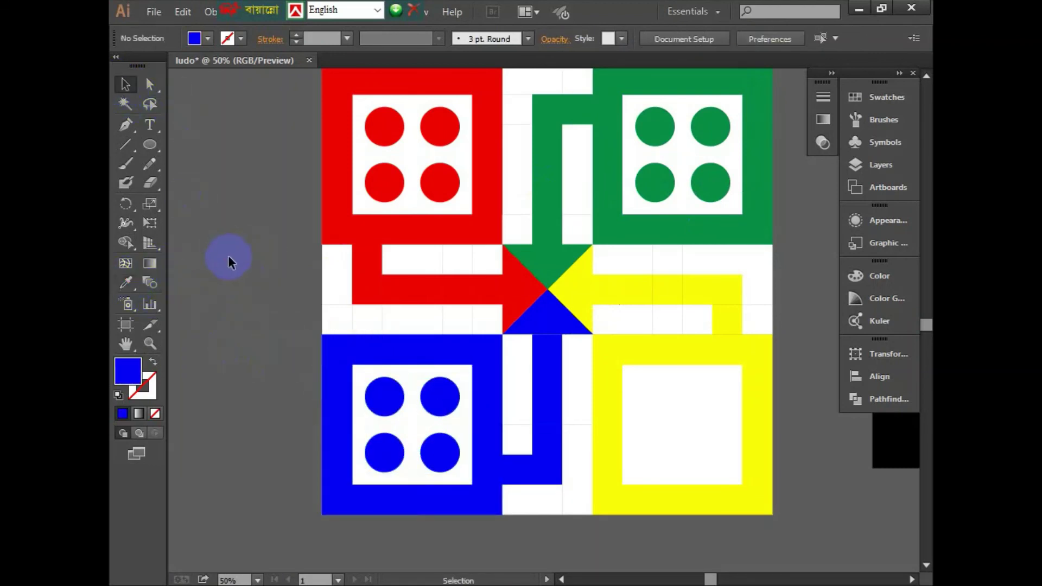
- Copy the blue token circles toward the yellow home and recolour them yellow
{"action": "left_click_drag", "start_coordinate": [397, 399], "coordinate": [672, 403]}
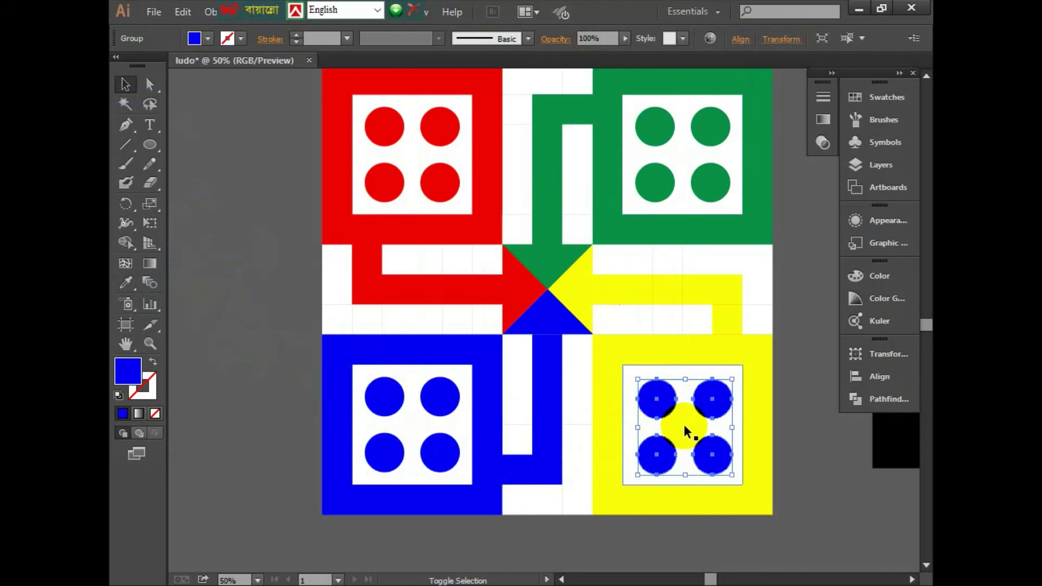
{"action": "left_click", "coordinate": [127, 284]}
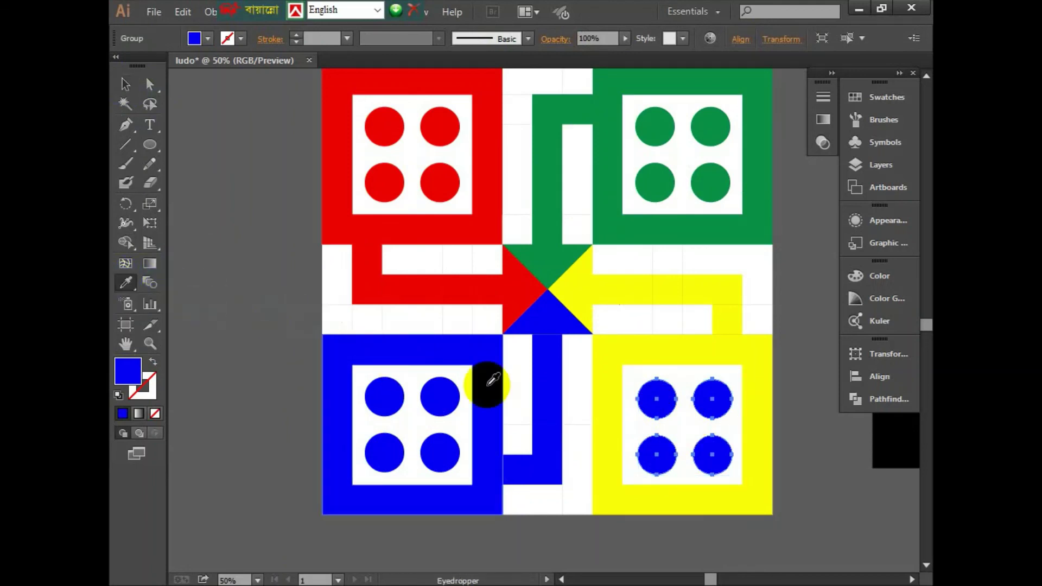
{"action": "left_click", "coordinate": [611, 390]}
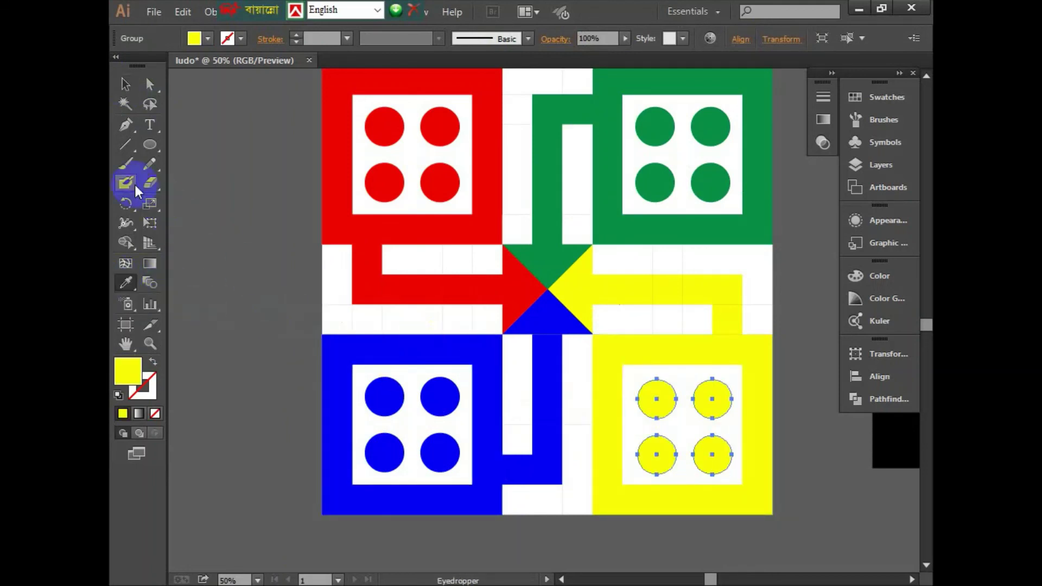
{"action": "left_click", "coordinate": [126, 84]}
- Centre the yellow circles horizontally and vertically on the yellow home's white square
{"action": "mouse_move", "coordinate": [658, 402]}
{"action": "left_mouse_down"}
{"action": "mouse_move", "coordinate": [663, 425]}
{"action": "mouse_move", "coordinate": [688, 425]}
{"action": "left_mouse_up"}
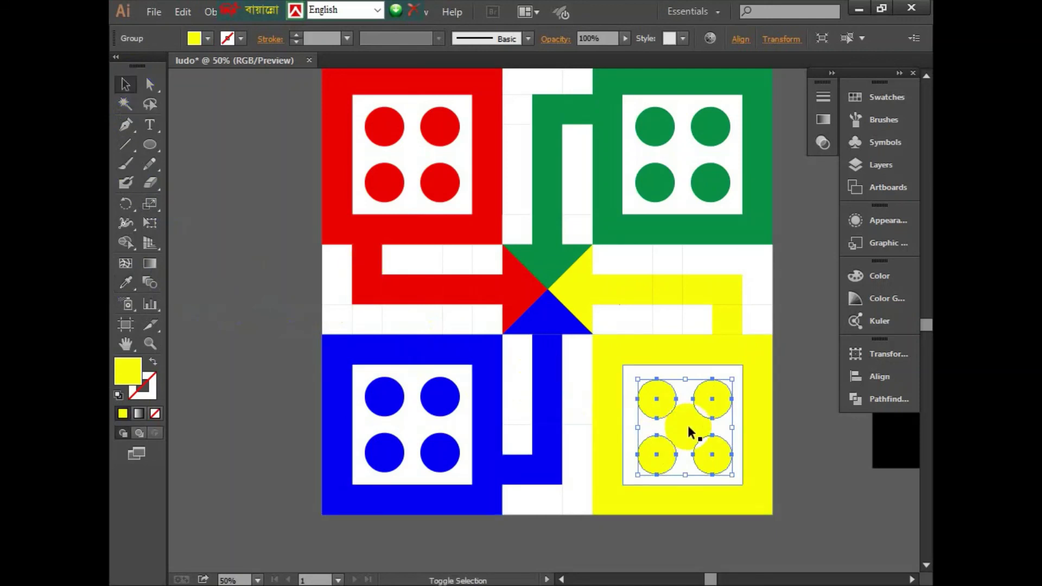
{"action": "left_click", "coordinate": [688, 425], "text": "shift"}
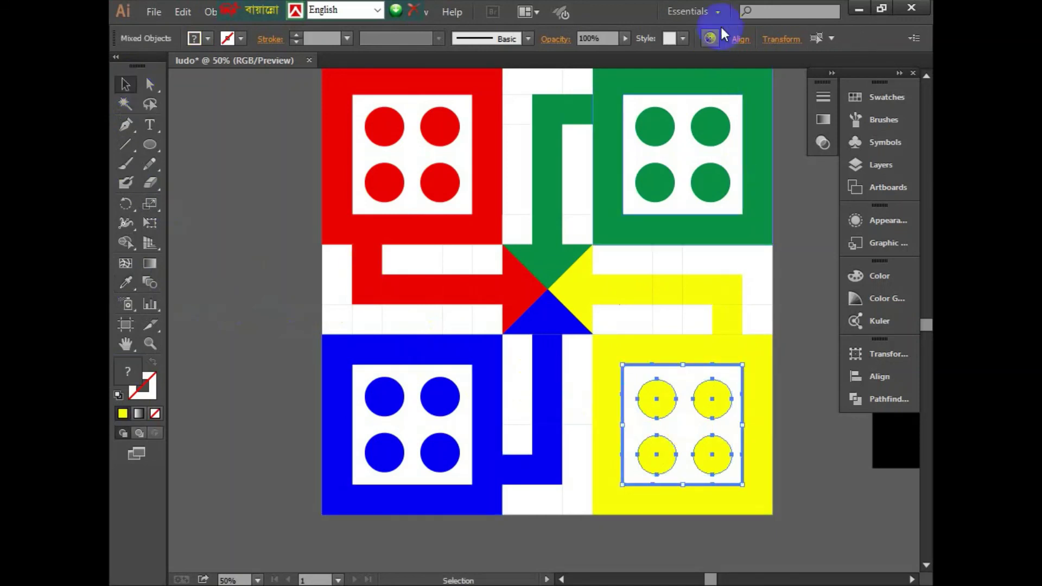
{"action": "left_click", "coordinate": [739, 39]}
{"action": "left_click", "coordinate": [610, 84]}
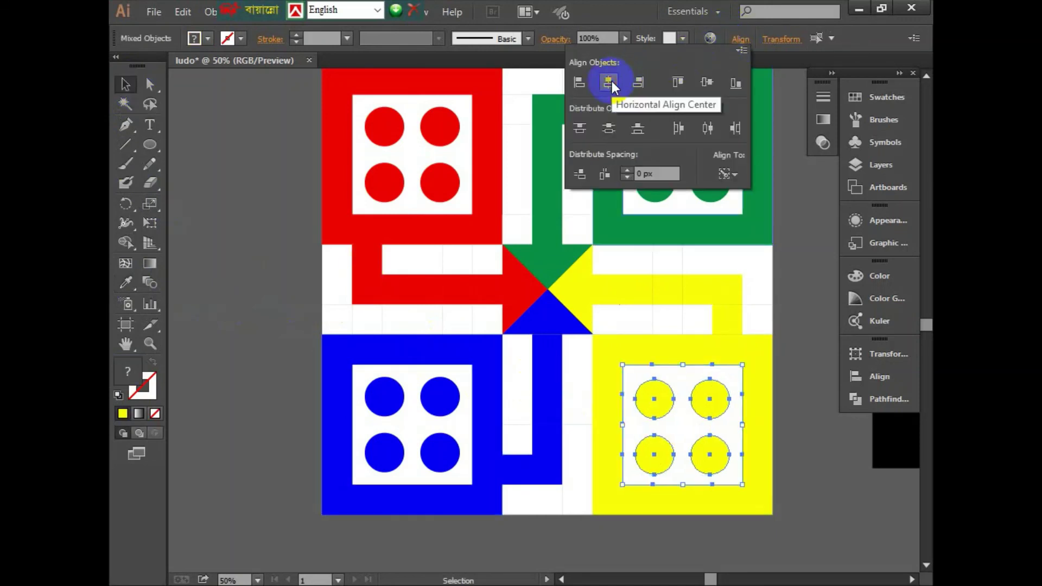
{"action": "left_click", "coordinate": [707, 83]}
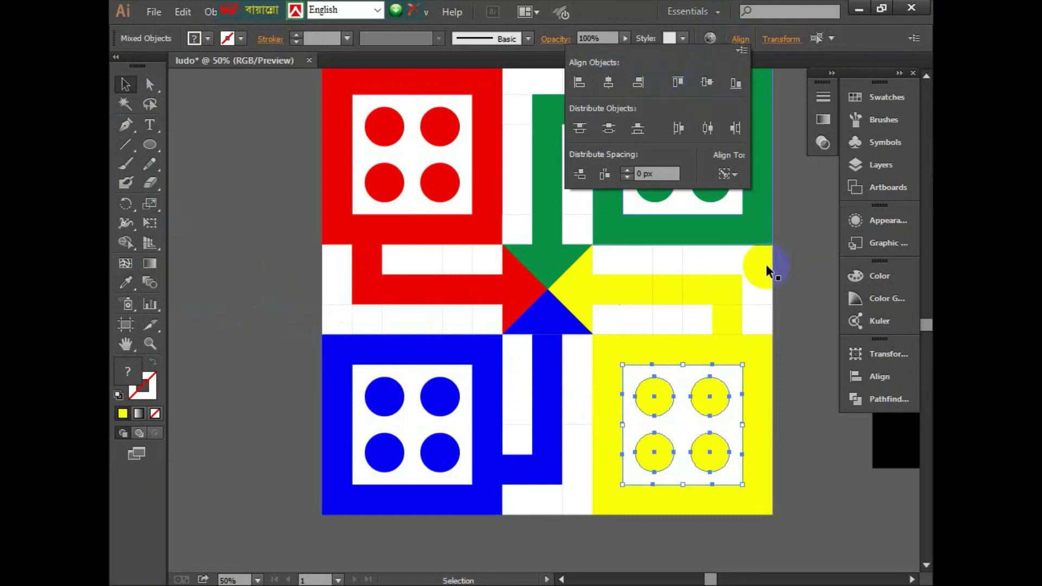
{"action": "scroll", "coordinate": [805, 318], "scroll_direction": "up", "scroll_amount": 2}
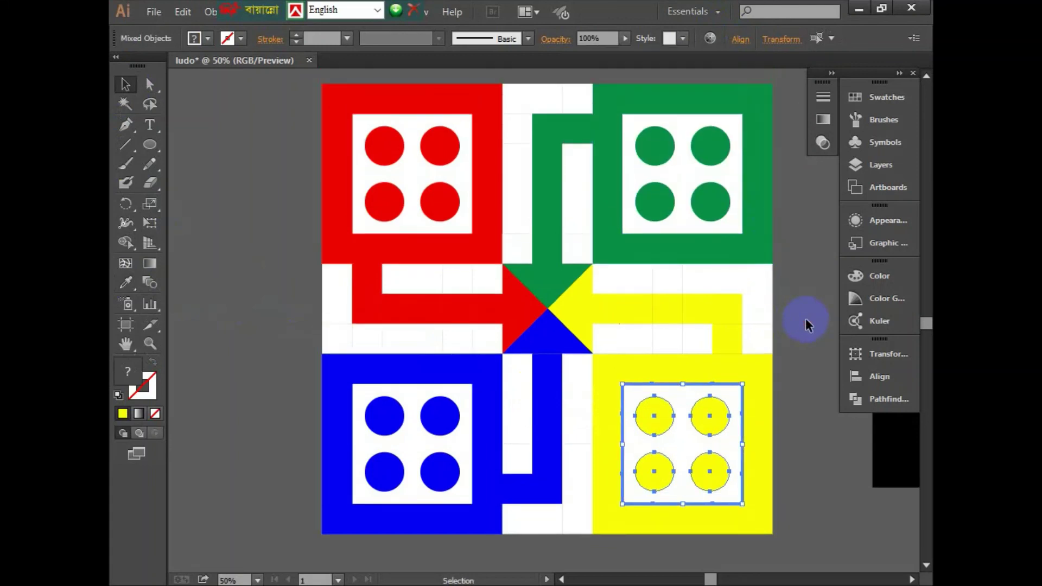
{"action": "scroll", "coordinate": [806, 319], "scroll_direction": "up", "scroll_amount": 2}
{"action": "scroll", "coordinate": [806, 318], "scroll_direction": "down", "scroll_amount": 1}
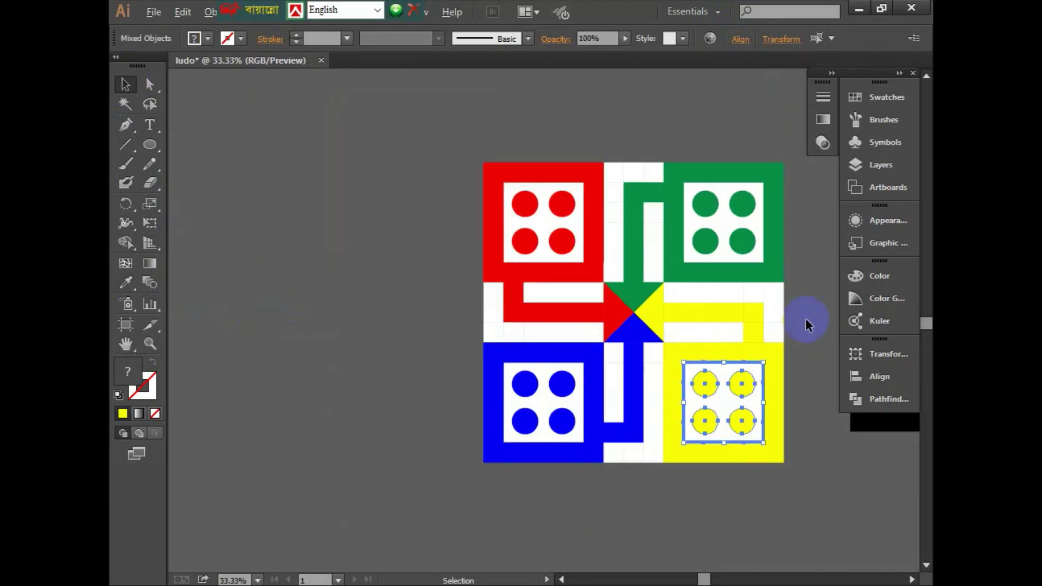
- Marquee-select every piece of the Ludo board and group it
{"action": "left_click_drag", "start_coordinate": [758, 301], "coordinate": [674, 287]}
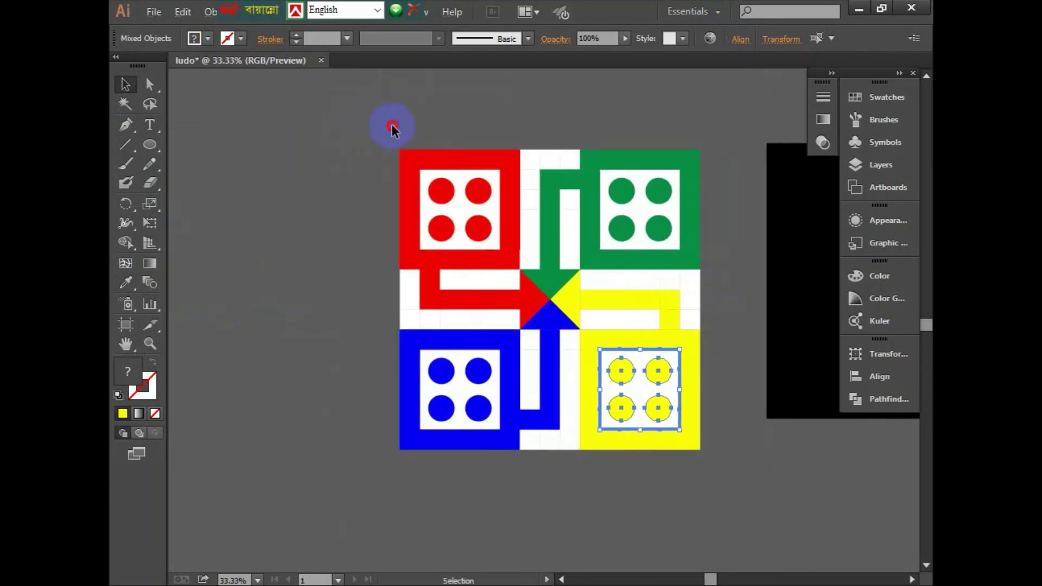
{"action": "left_click_drag", "start_coordinate": [391, 127], "coordinate": [710, 467]}
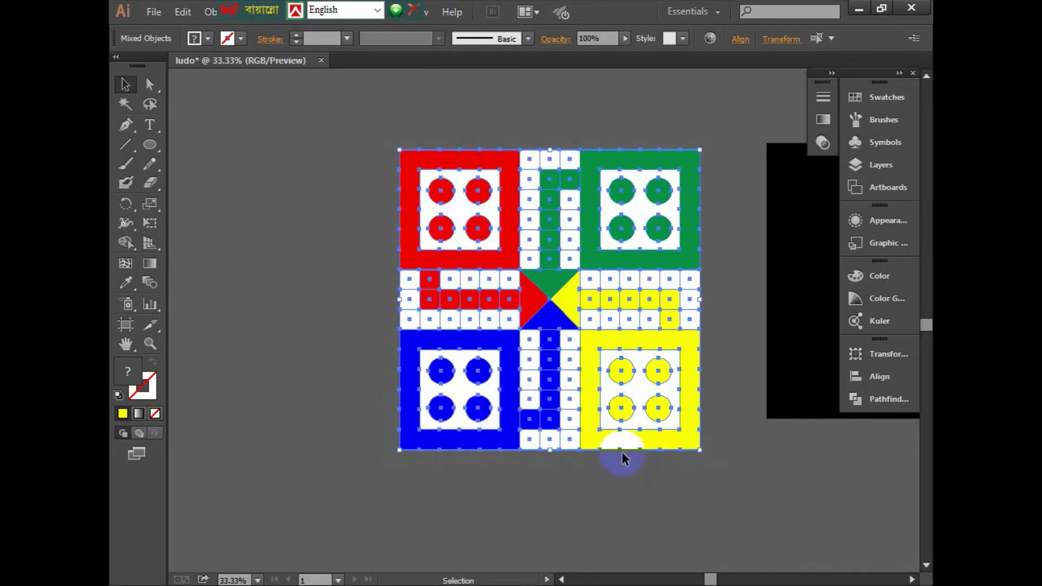
{"action": "right_click", "coordinate": [589, 343]}
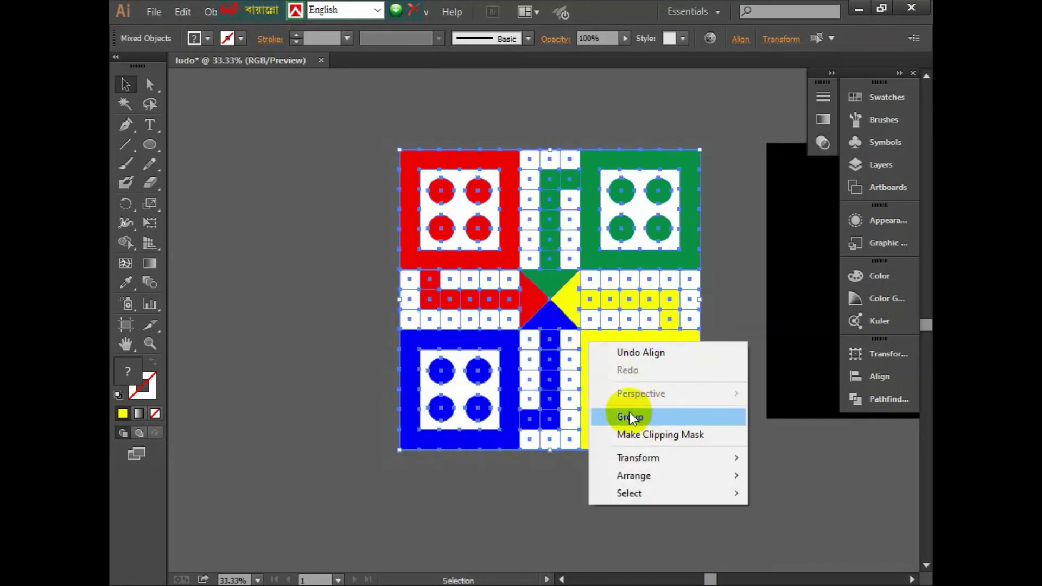
{"action": "left_click", "coordinate": [653, 421]}
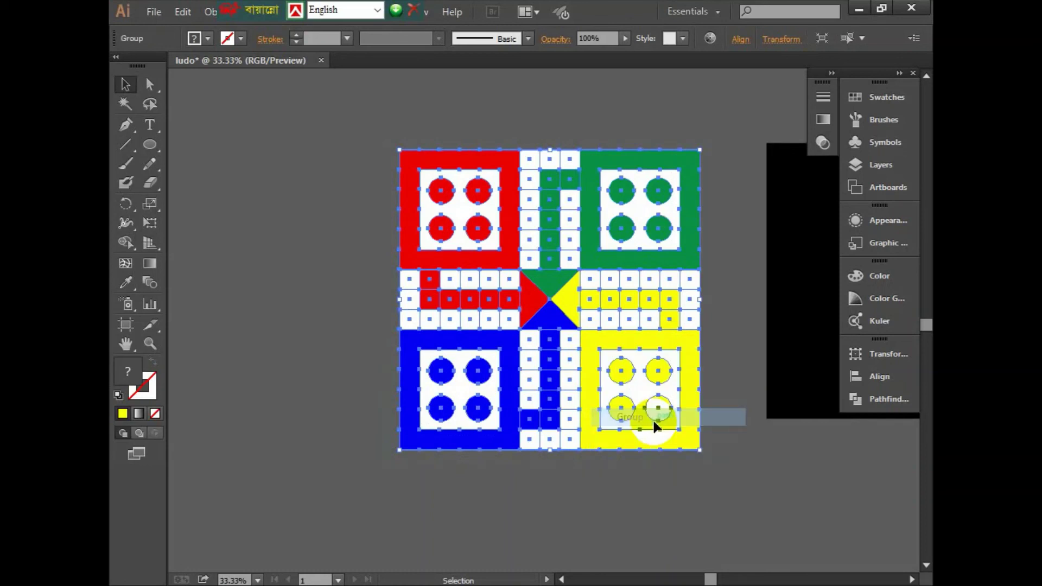
- Give the grouped board a black stroke at 2 pt weight
{"action": "left_click", "coordinate": [227, 37]}
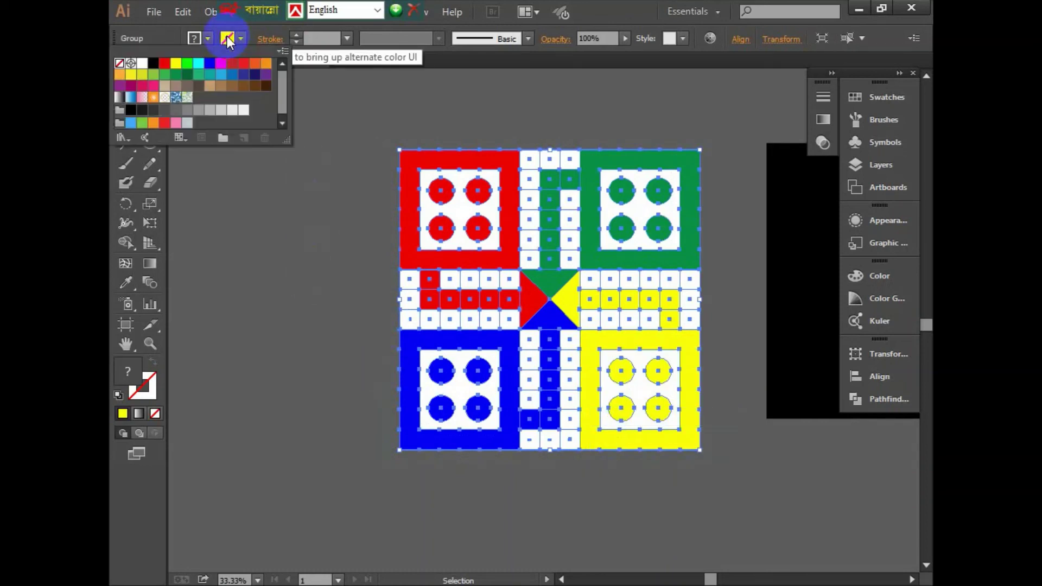
{"action": "left_click", "coordinate": [155, 63]}
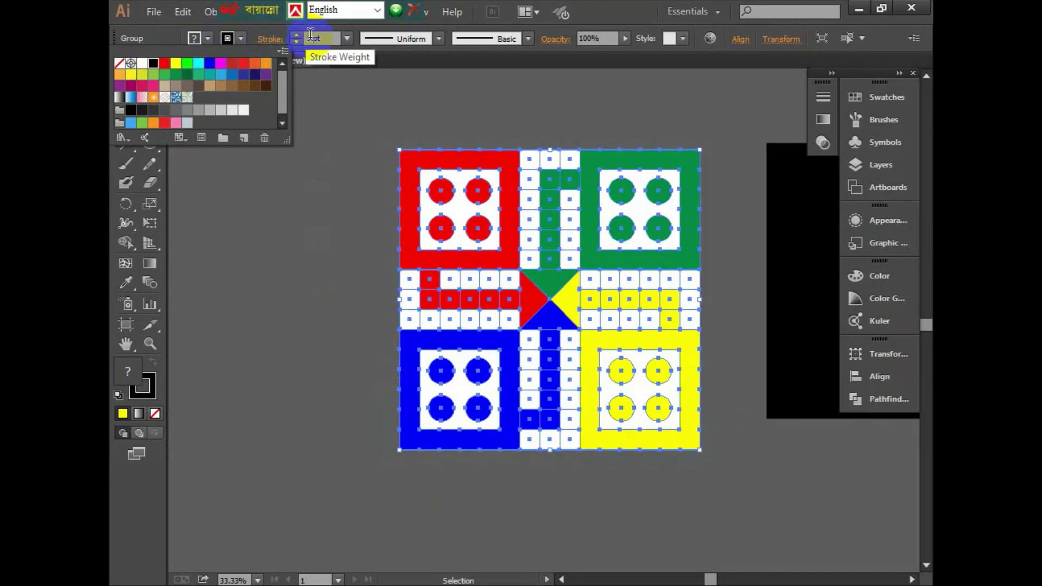
{"action": "left_click", "coordinate": [297, 43]}
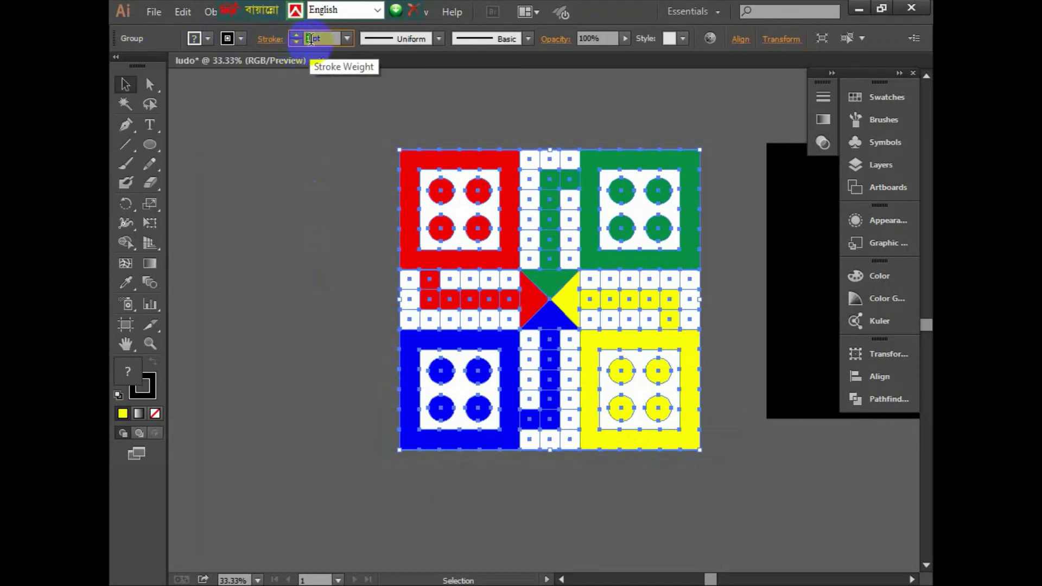
{"action": "type", "text": "2"}
{"action": "left_click", "coordinate": [324, 217]}
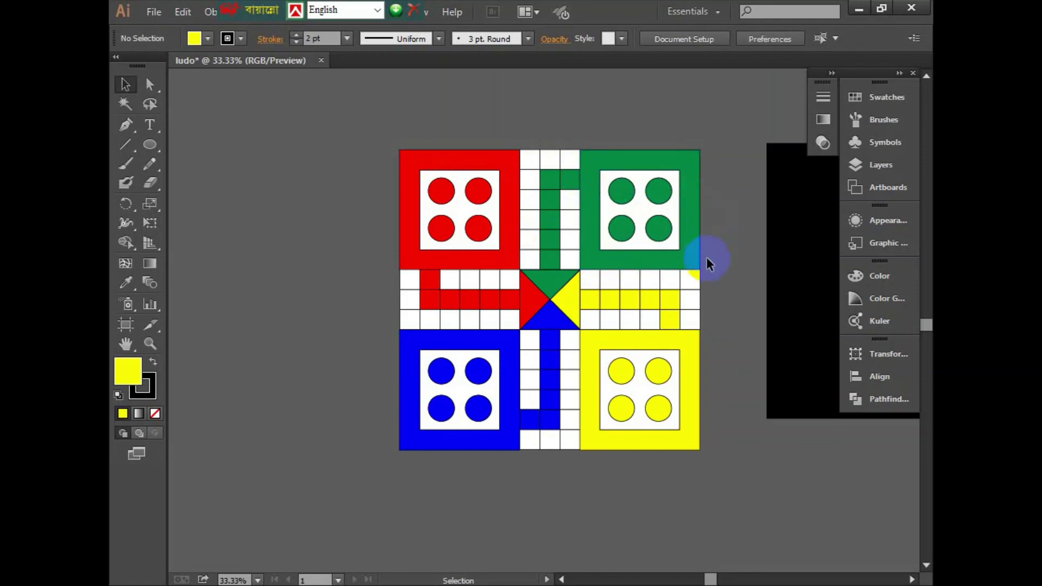
- Move the grouped board onto the black square, scale it down and centre it with an even border
{"action": "left_click", "coordinate": [654, 244]}
{"action": "left_click_drag", "start_coordinate": [736, 259], "coordinate": [577, 258]}
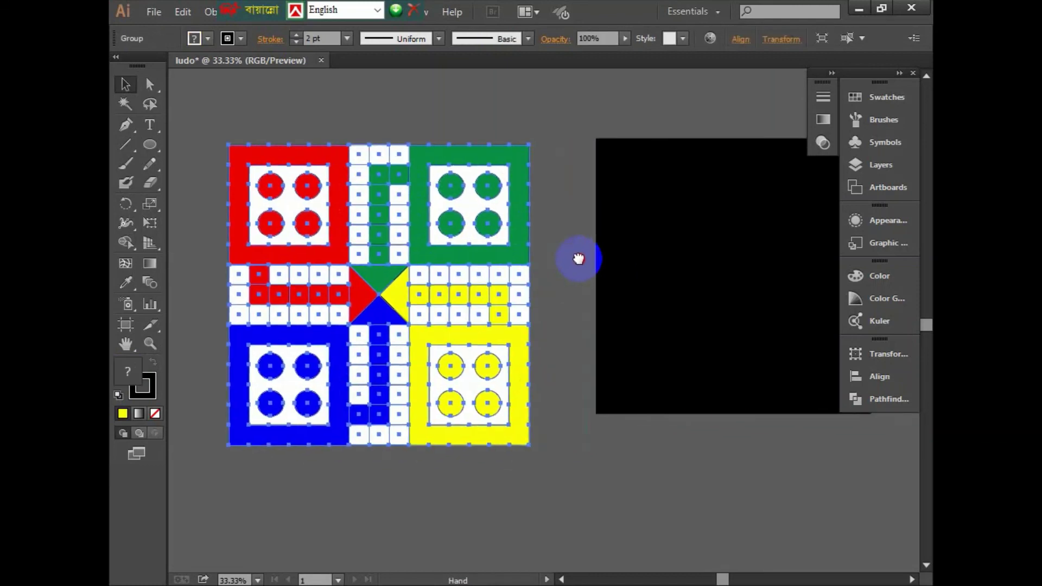
{"action": "left_click_drag", "start_coordinate": [423, 254], "coordinate": [728, 253]}
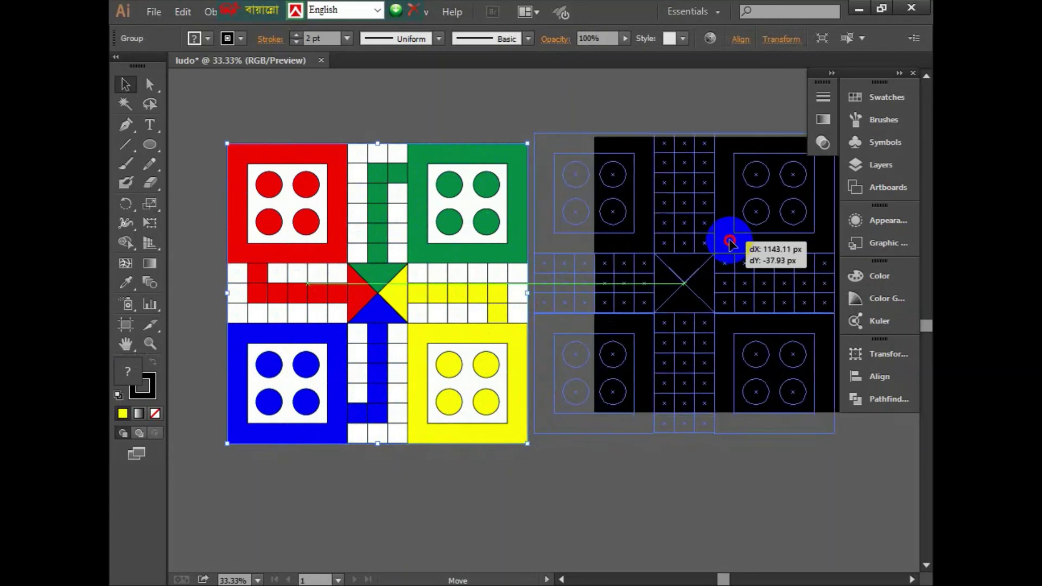
{"action": "left_click_drag", "start_coordinate": [433, 302], "coordinate": [326, 299]}
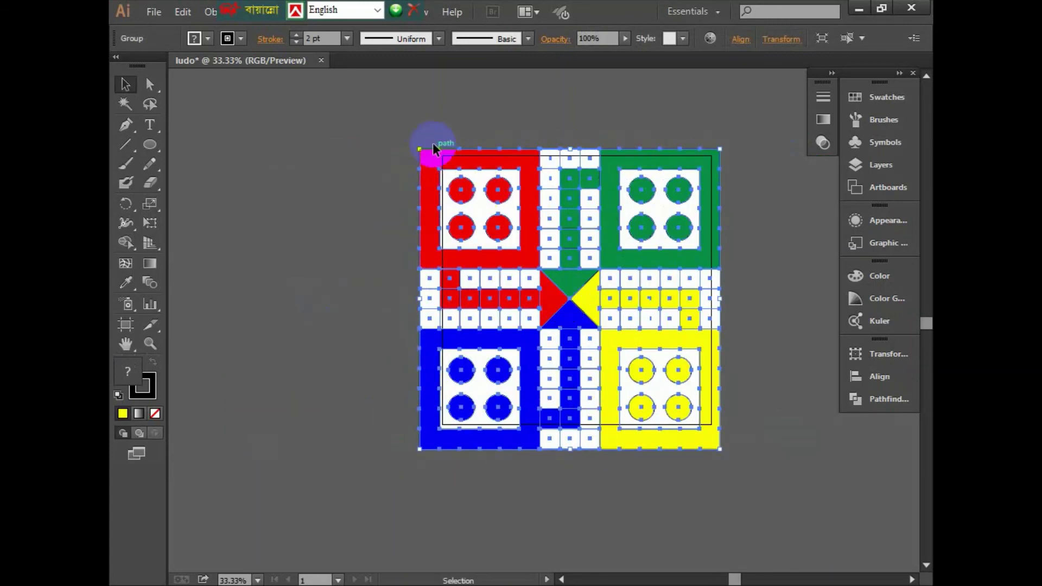
{"action": "left_click_drag", "start_coordinate": [419, 149], "coordinate": [442, 172]}
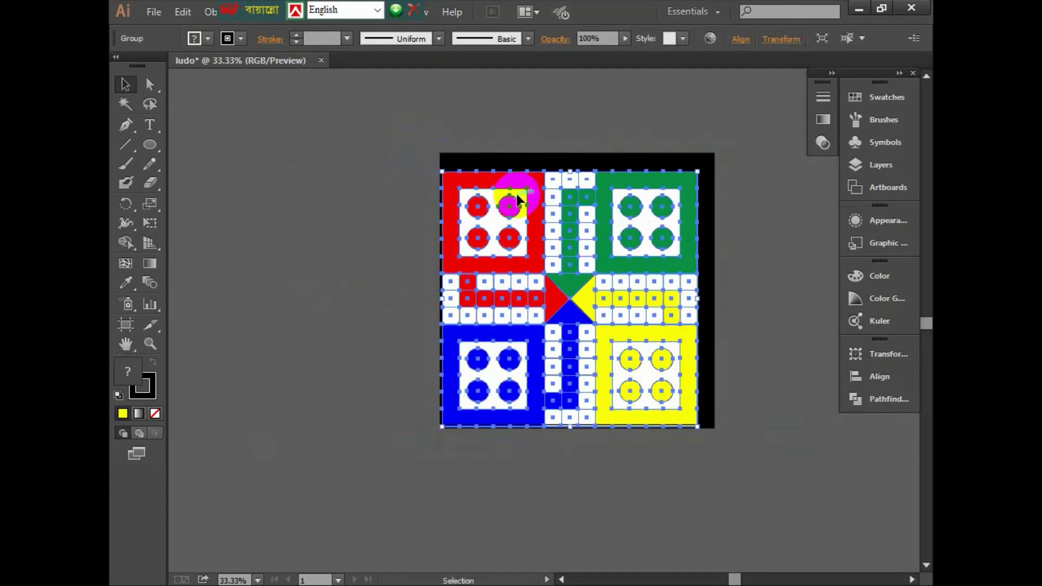
{"action": "left_click_drag", "start_coordinate": [534, 185], "coordinate": [538, 179]}
{"action": "scroll", "coordinate": [483, 239], "scroll_direction": "up", "scroll_amount": 2}
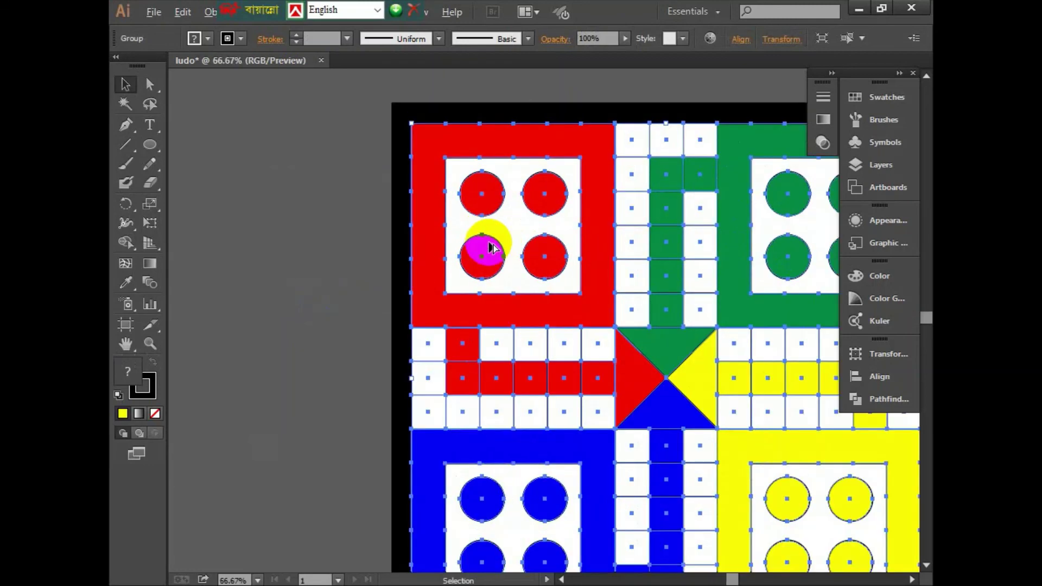
{"action": "scroll", "coordinate": [483, 253], "scroll_direction": "down", "scroll_amount": 2}
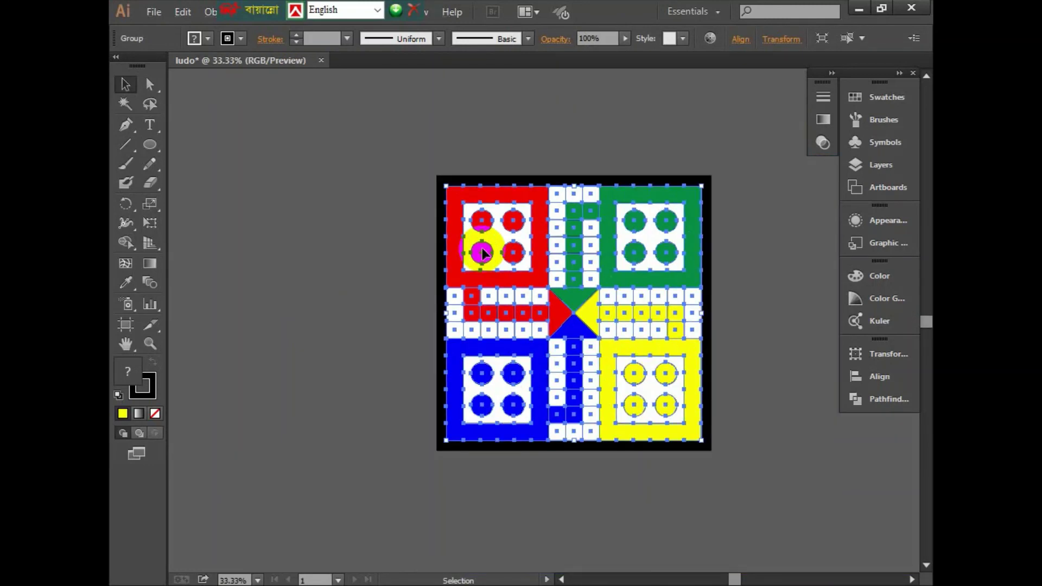
{"action": "scroll", "coordinate": [482, 253], "scroll_direction": "up", "scroll_amount": 2}
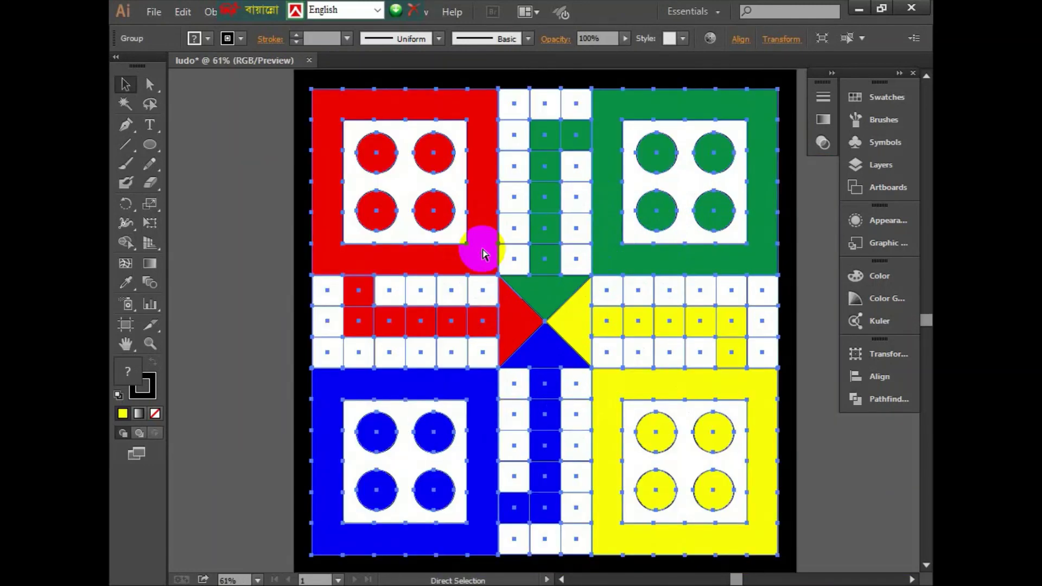
{"action": "left_click", "coordinate": [235, 228]}
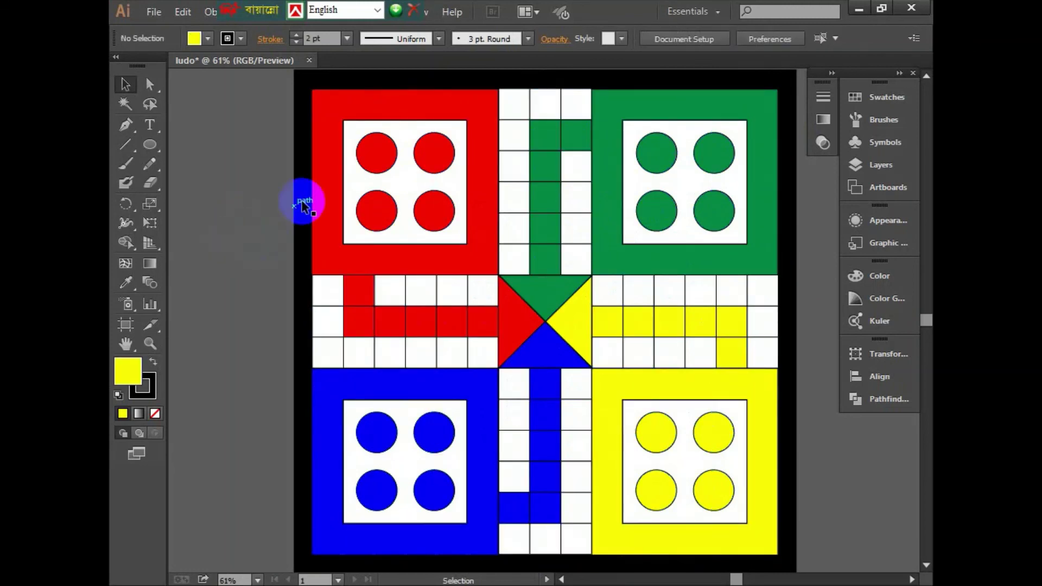
{"action": "left_click", "coordinate": [643, 256]}
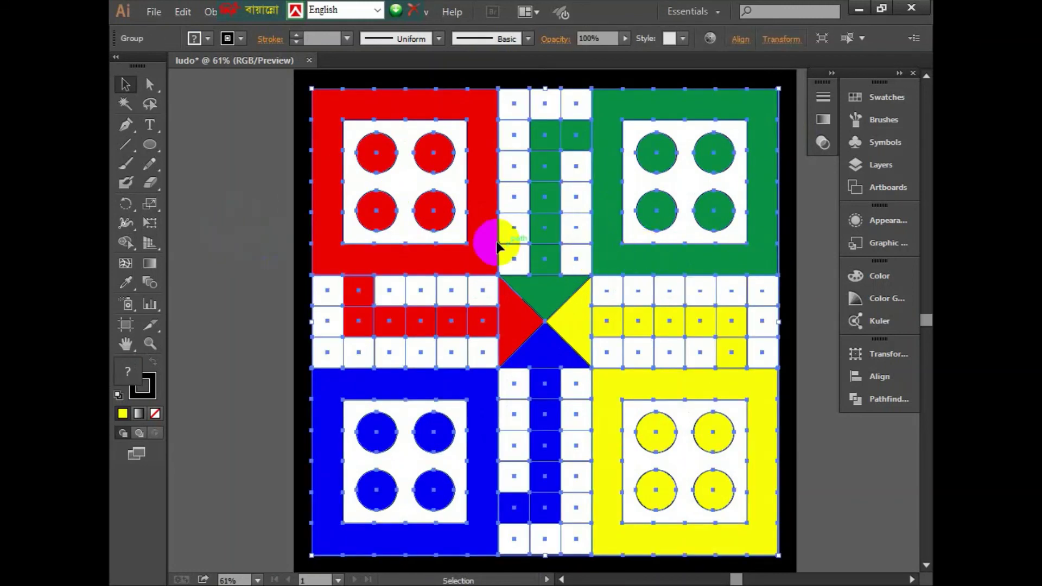
{"action": "left_click", "coordinate": [209, 285]}
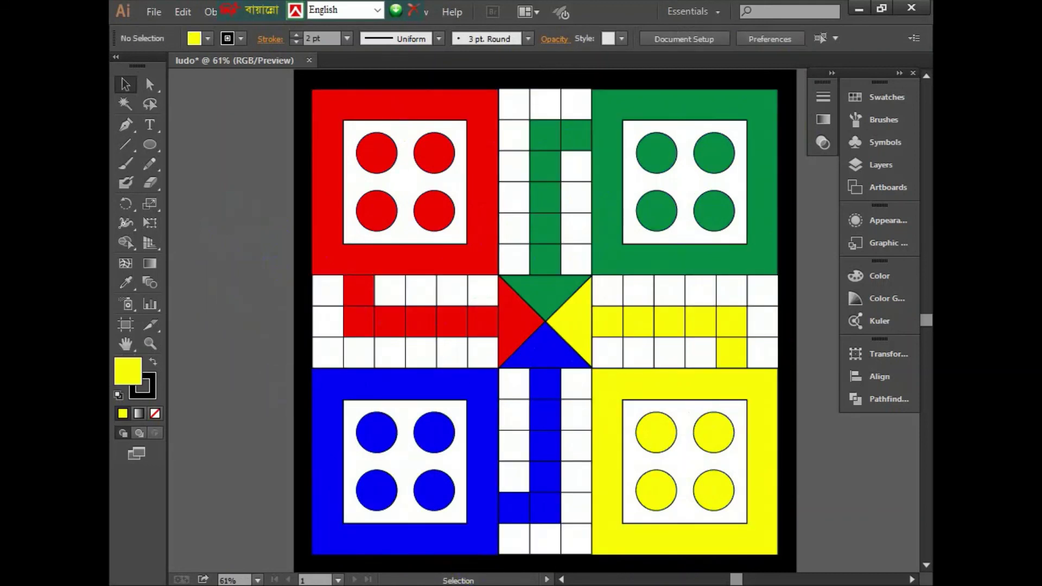